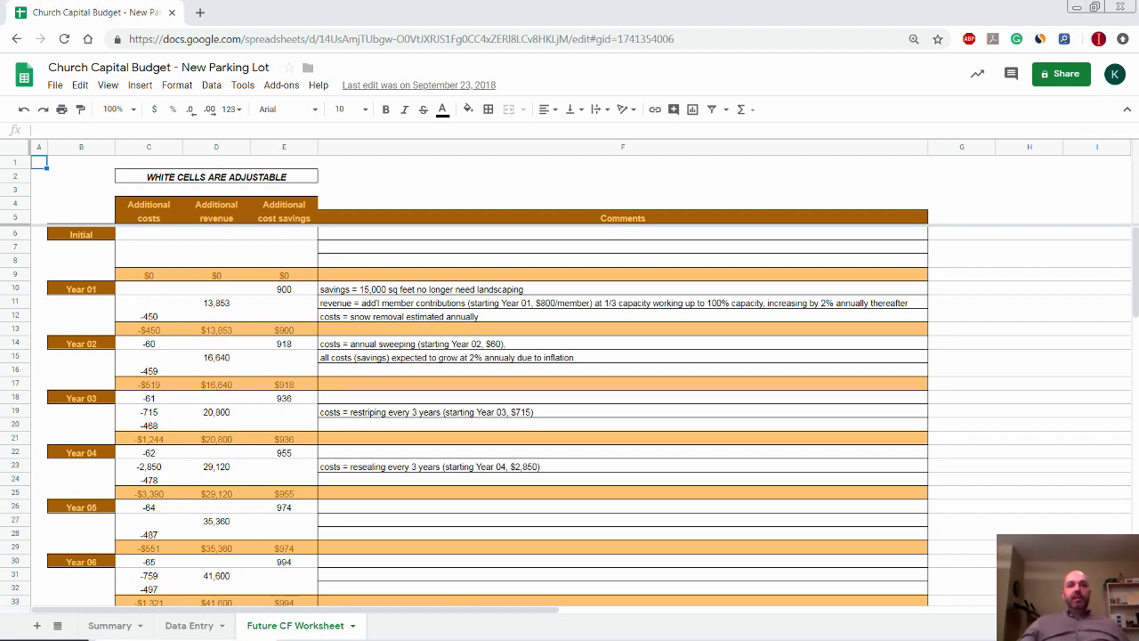
# Step: Examine the NPV, IRR, payback period and profitability index results on the Summary sheet
pyautogui.click(111, 626)
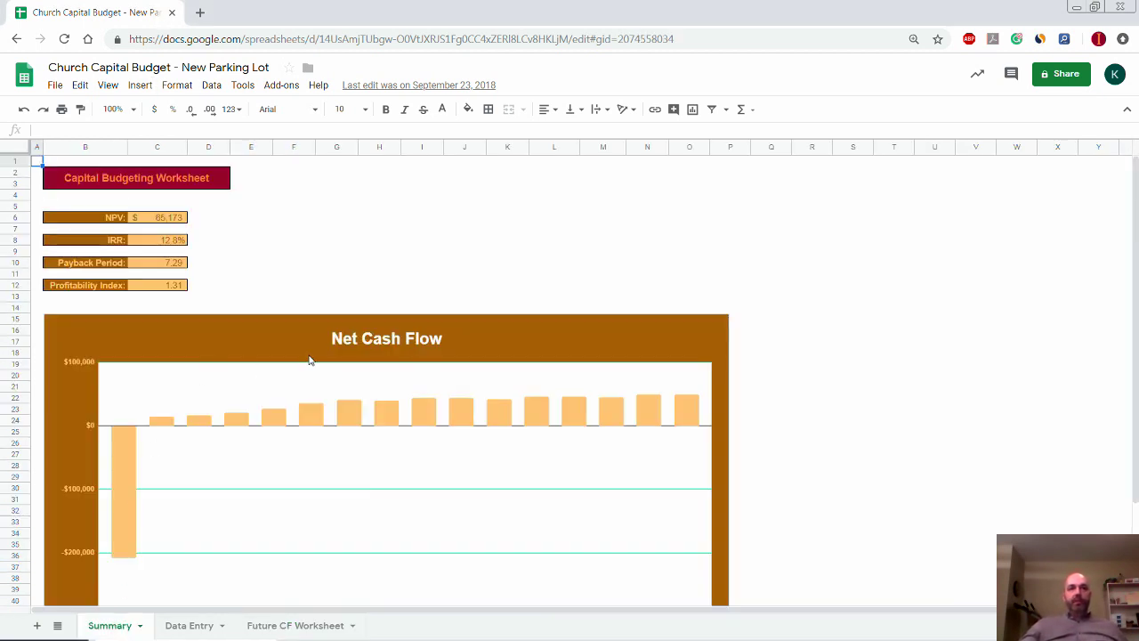
pyautogui.click(160, 222)
pyautogui.moveTo(175, 286); pyautogui.dragTo(175, 287)
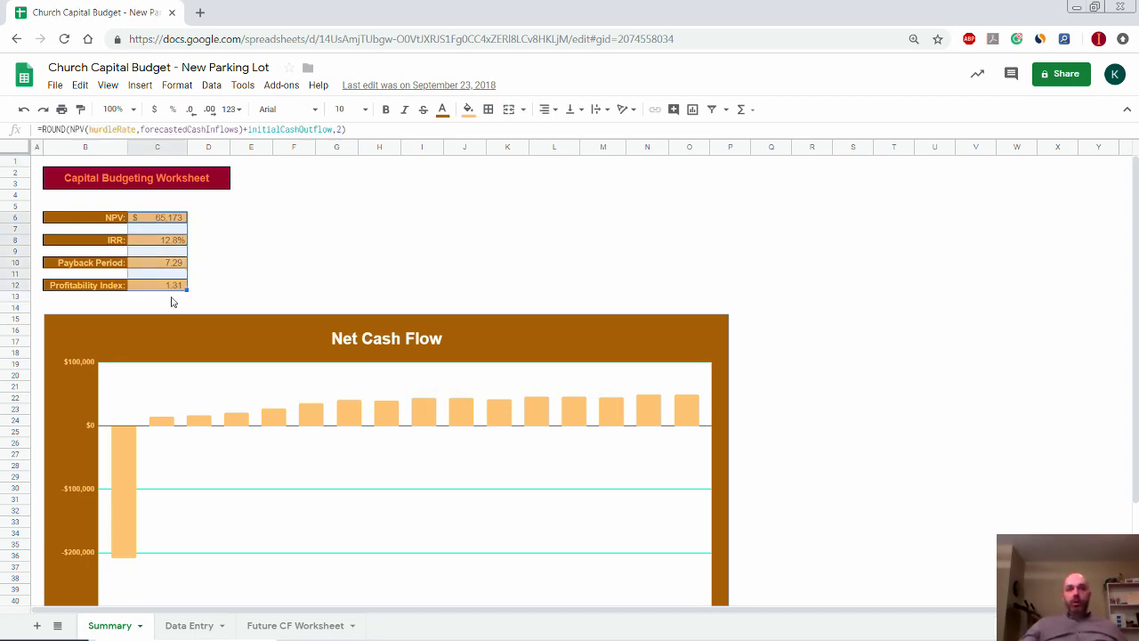
pyautogui.click(313, 625)
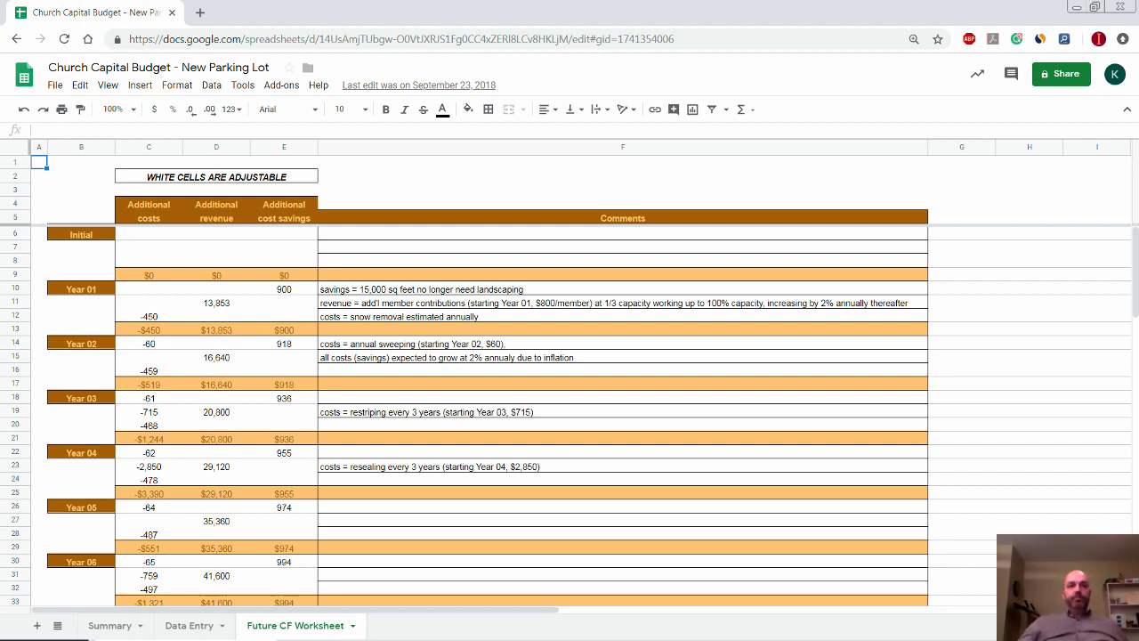
pyautogui.click(111, 626)
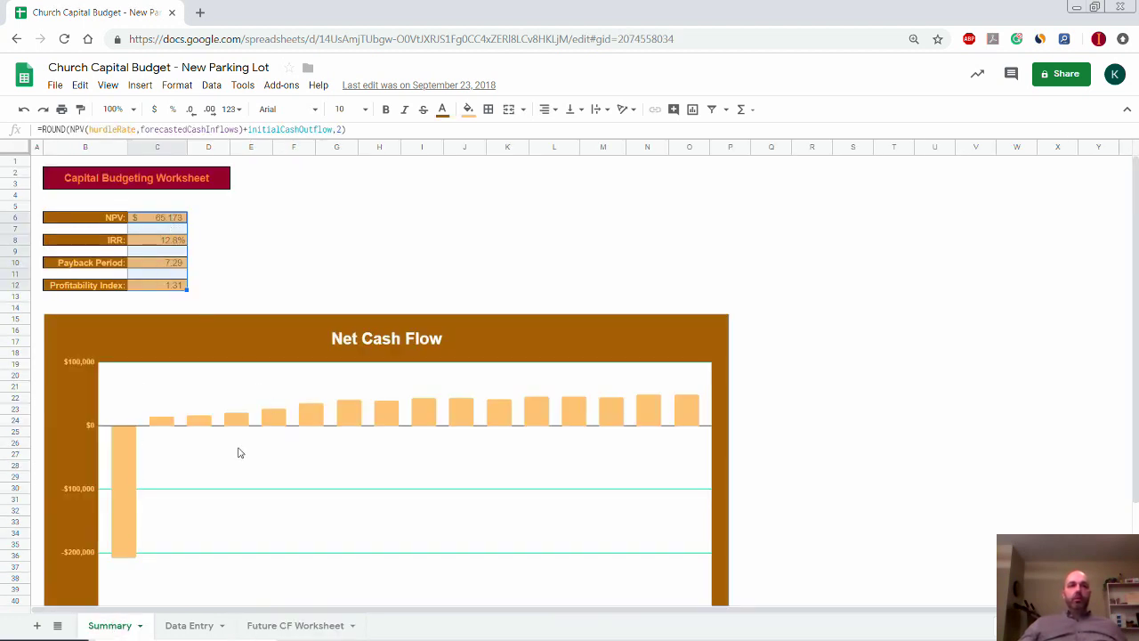
# Step: Review the additional costs, revenue, cost savings and comments by year on the Future CF Worksheet, including the Initial rows
pyautogui.click(312, 627)
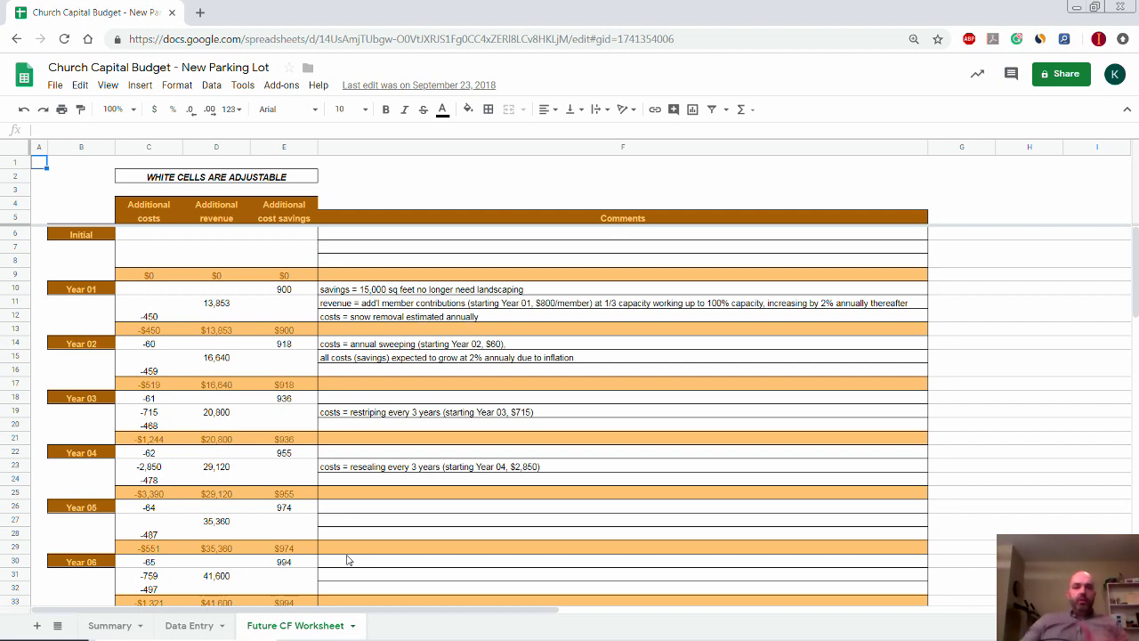
pyautogui.scroll(-1, 250, 552)
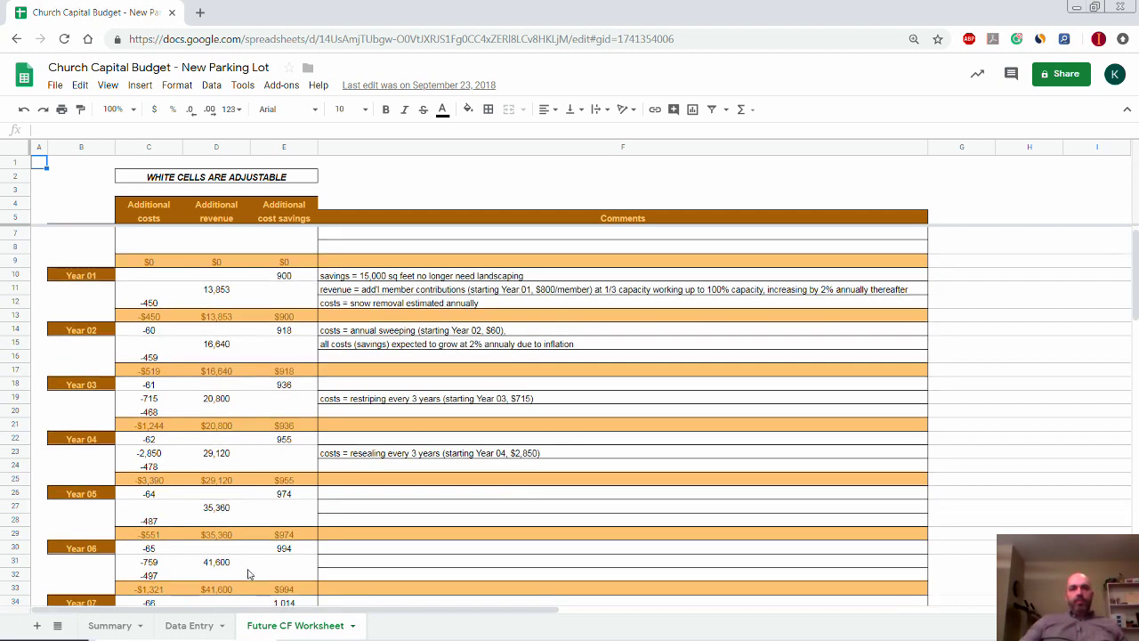
pyautogui.scroll(1, 401, 520)
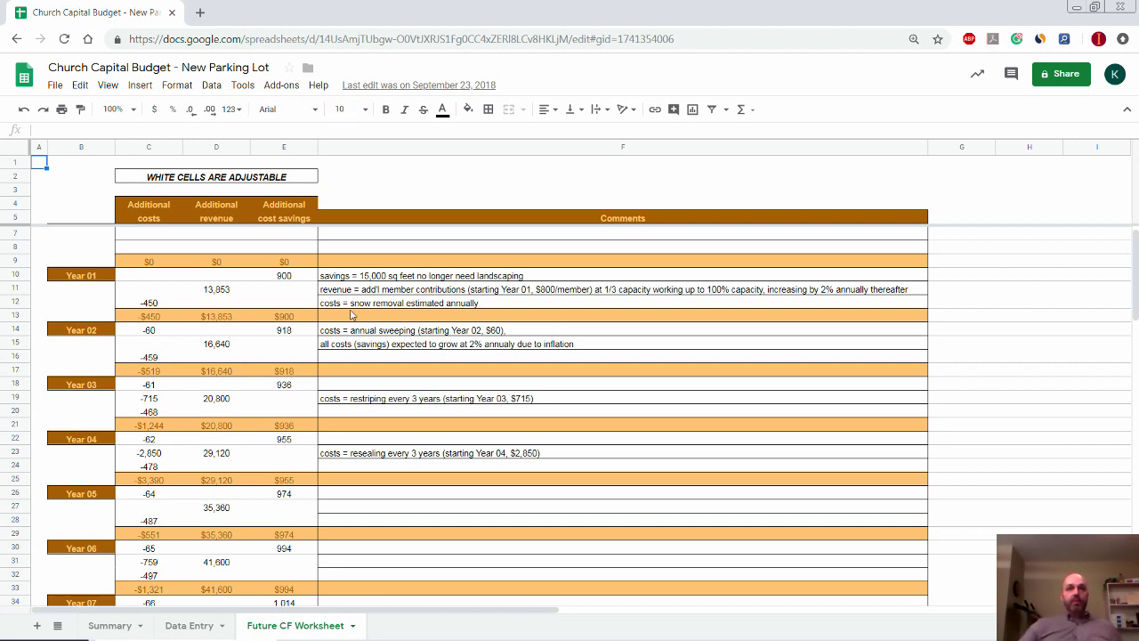
pyautogui.click(219, 210)
pyautogui.click(153, 234)
pyautogui.scroll(1, 153, 234)
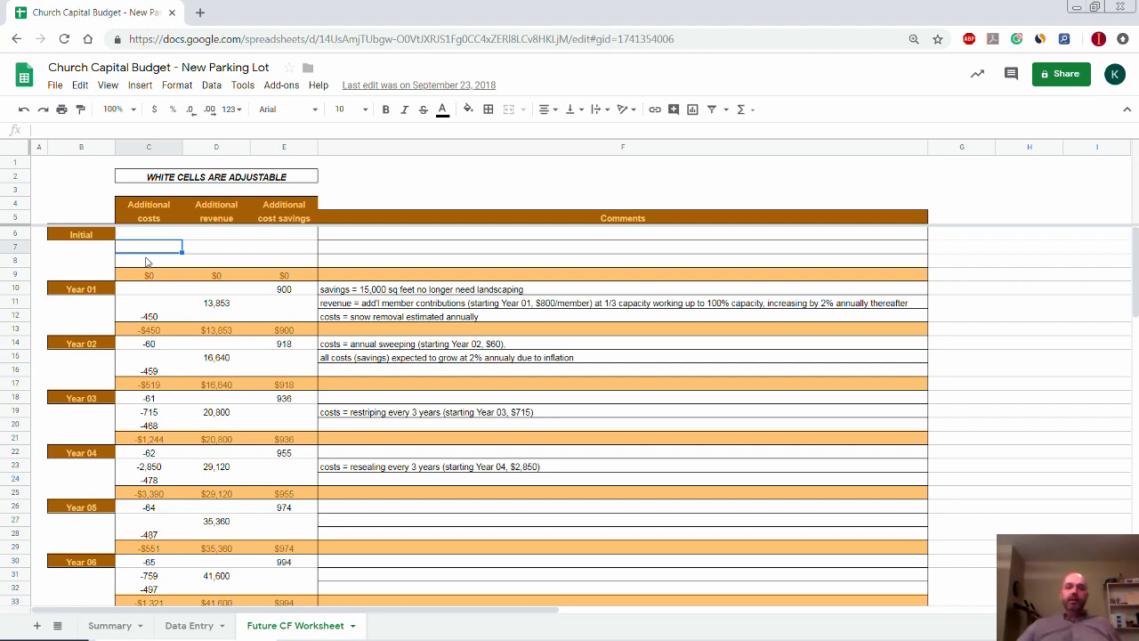
pyautogui.scroll(-1, 197, 441)
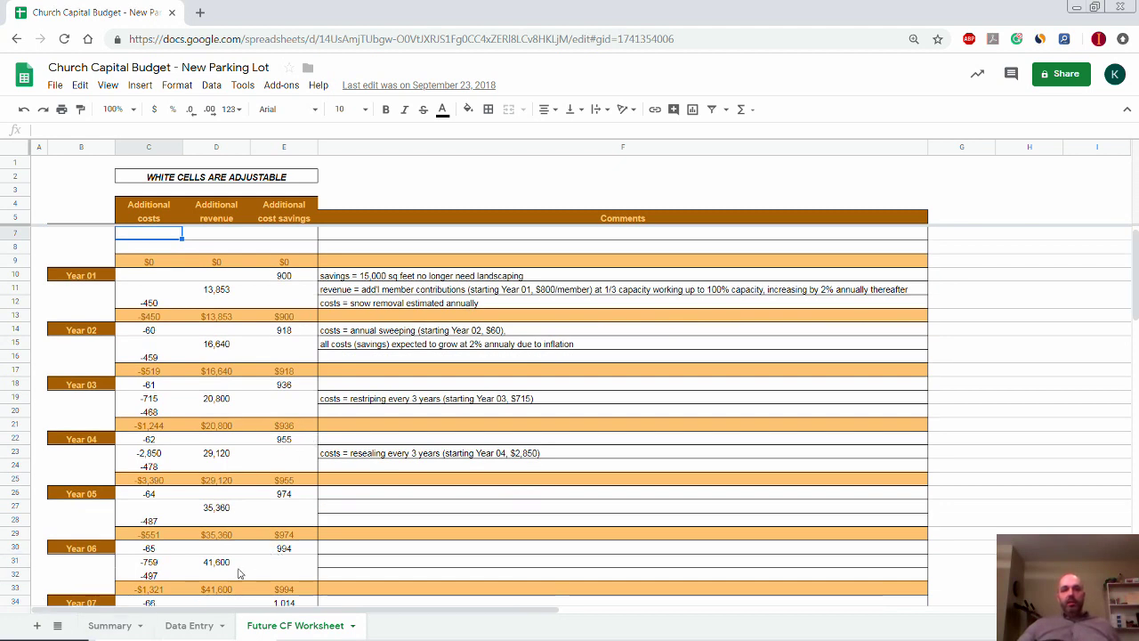
# Step: Inspect the current market value of the old assets and the cost of the new assets on the Data Entry sheet
pyautogui.click(213, 625)
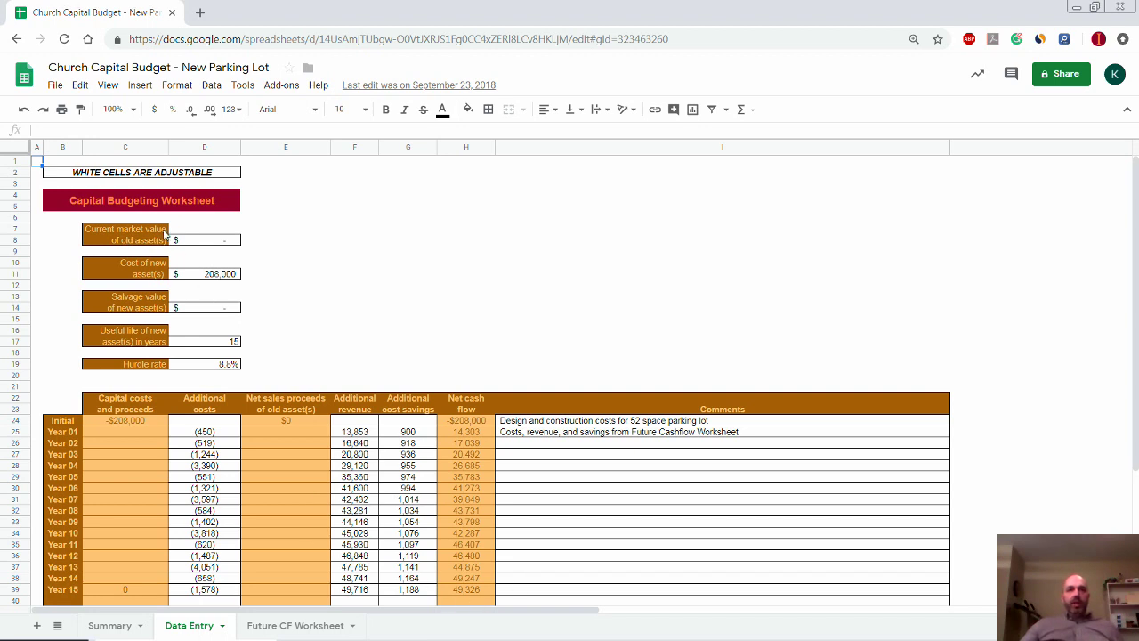
pyautogui.click(203, 242)
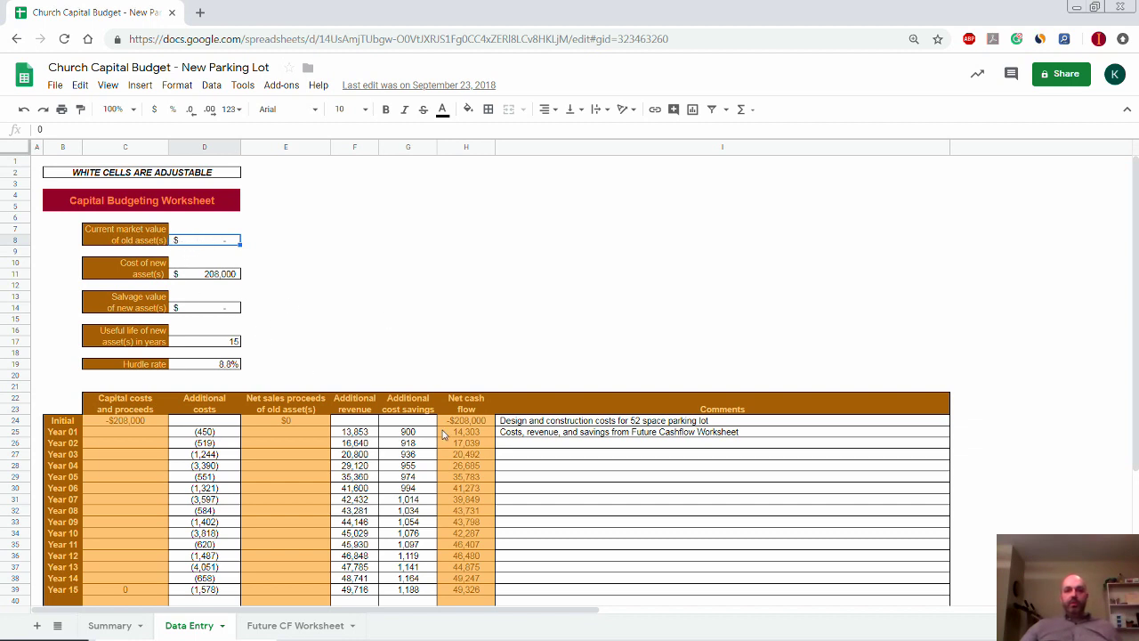
pyautogui.scroll(-1, 414, 491)
pyautogui.scroll(1, 414, 491)
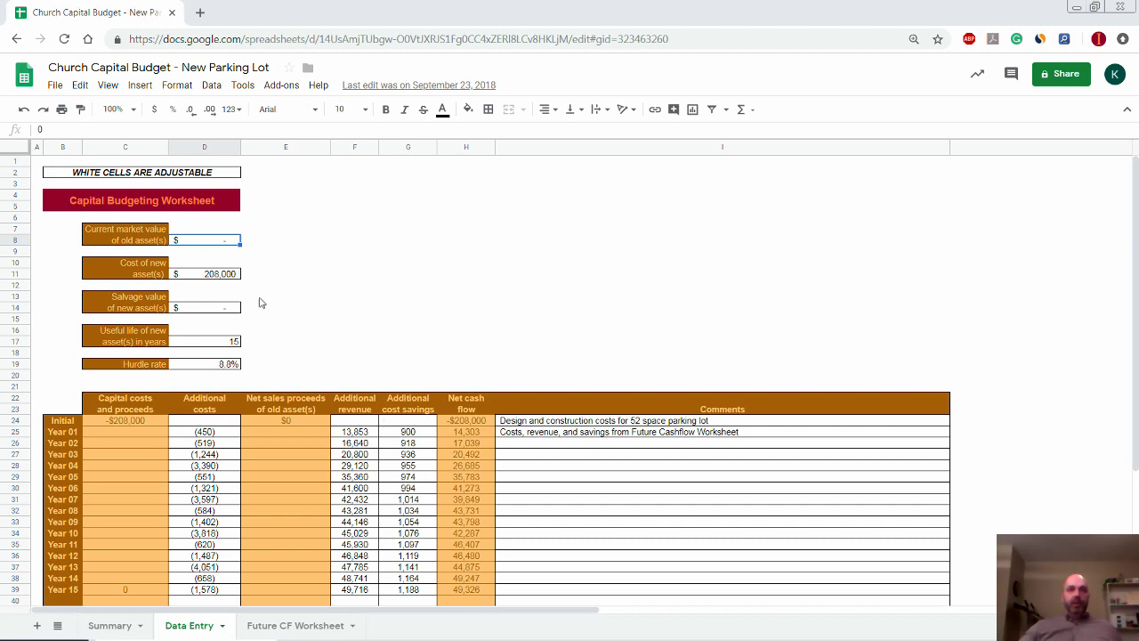
pyautogui.click(218, 276)
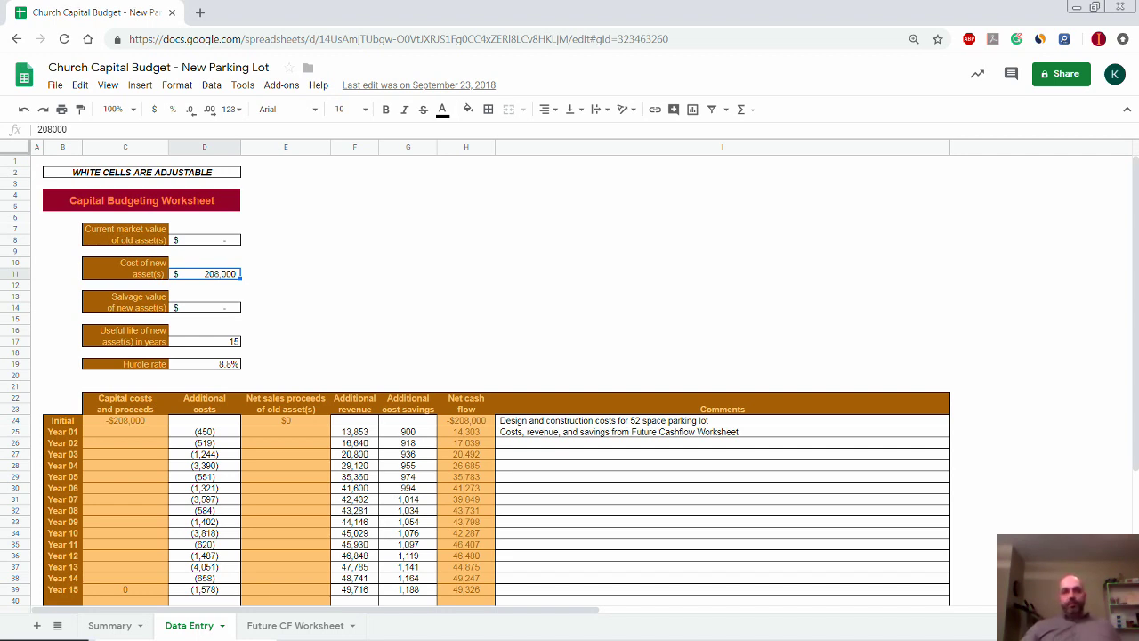
# Step: Examine the salvage value of the new assets in relation to their useful life and the yearly cash flow table
pyautogui.click(200, 311)
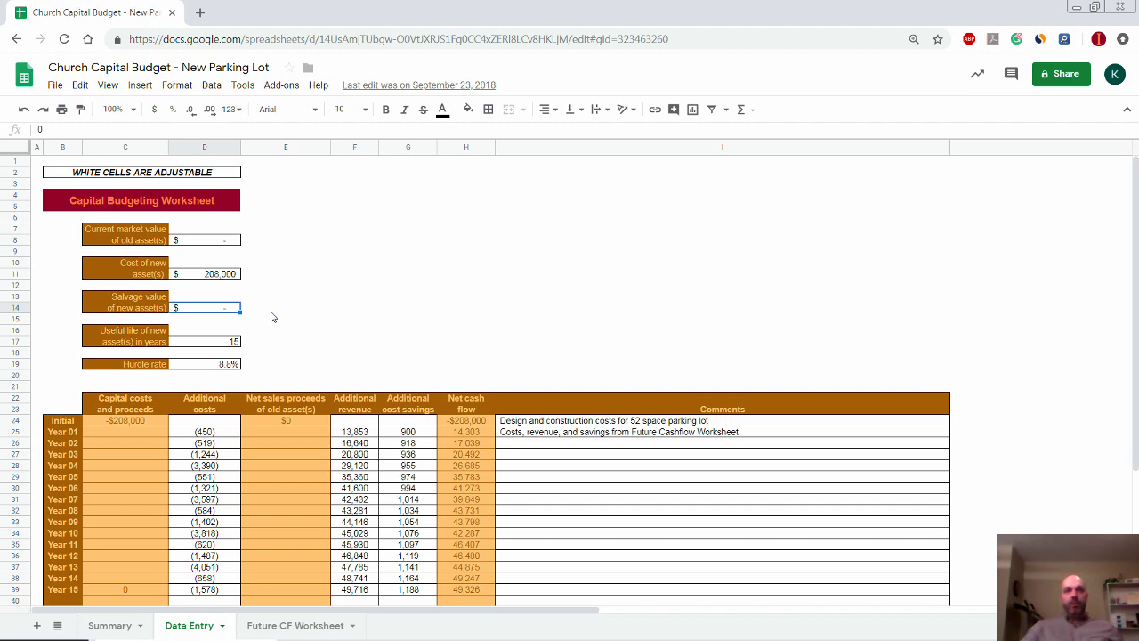
pyautogui.scroll(-2, 263, 317)
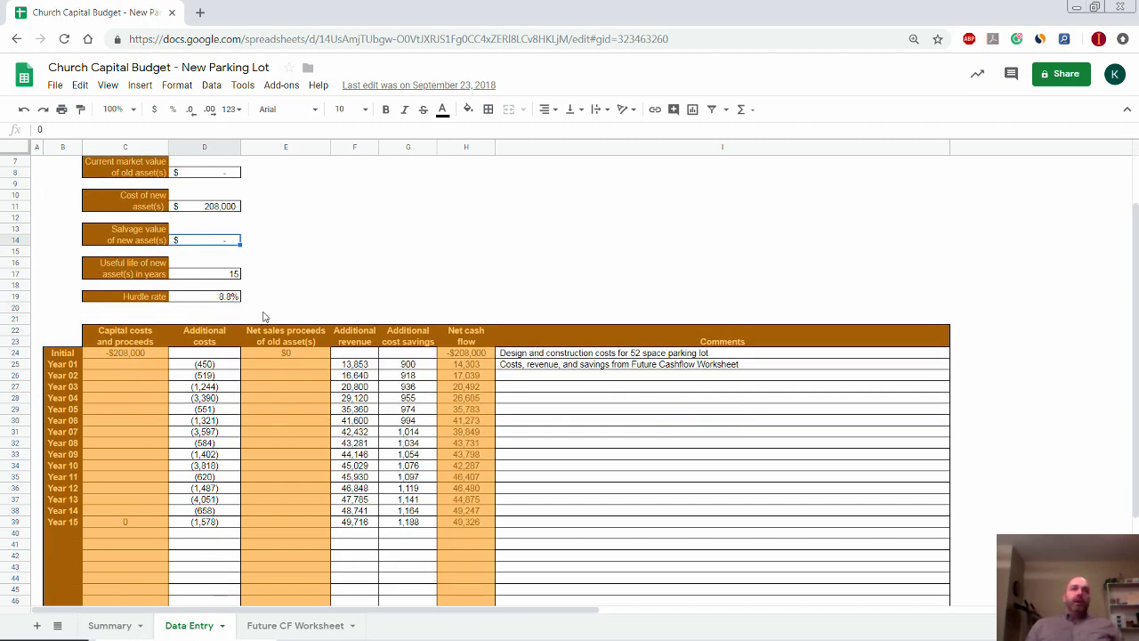
pyautogui.scroll(1, 264, 317)
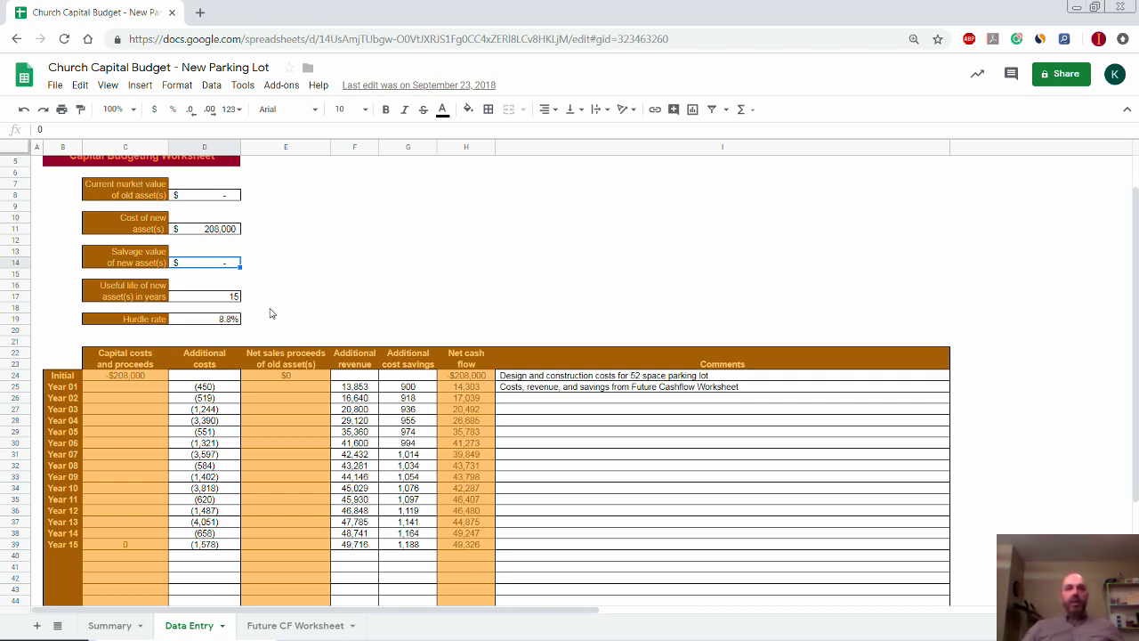
pyautogui.click(222, 296)
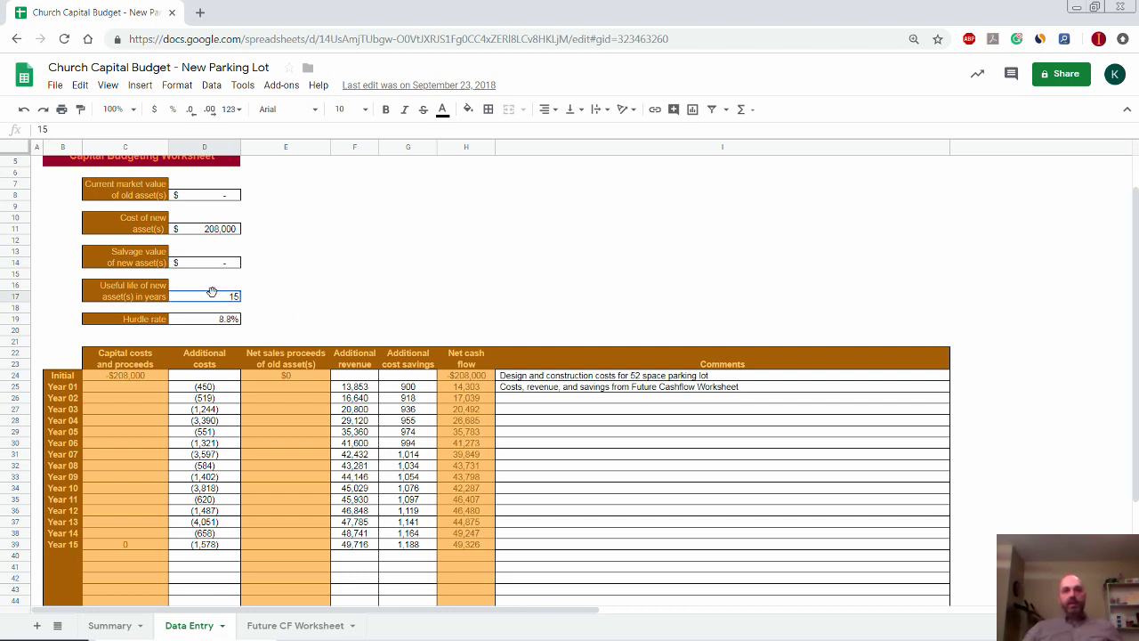
pyautogui.click(209, 264)
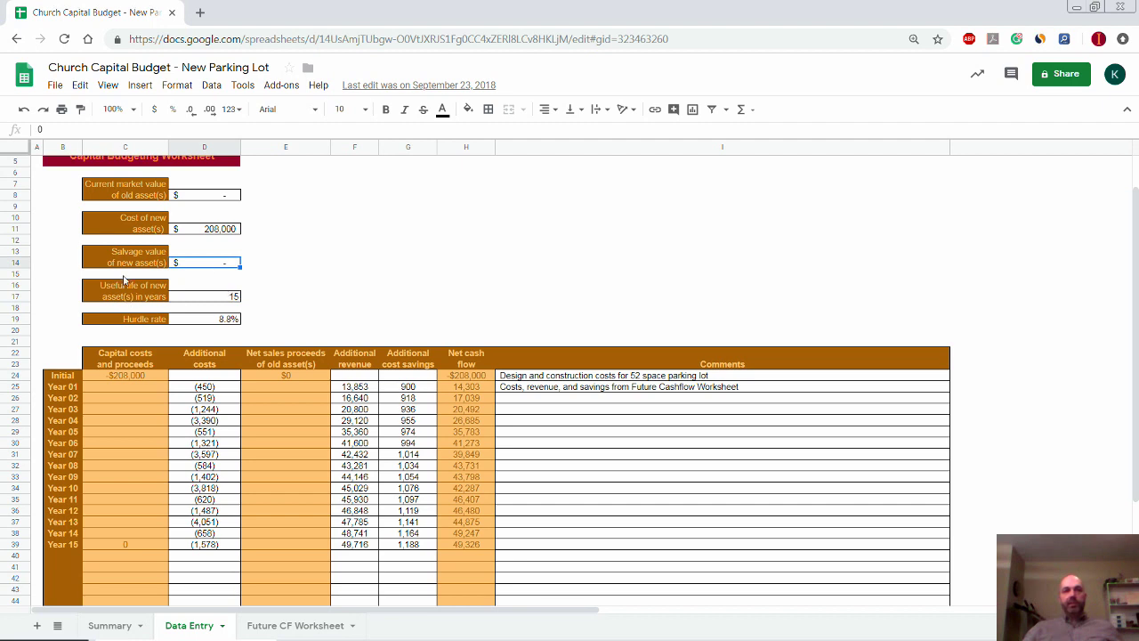
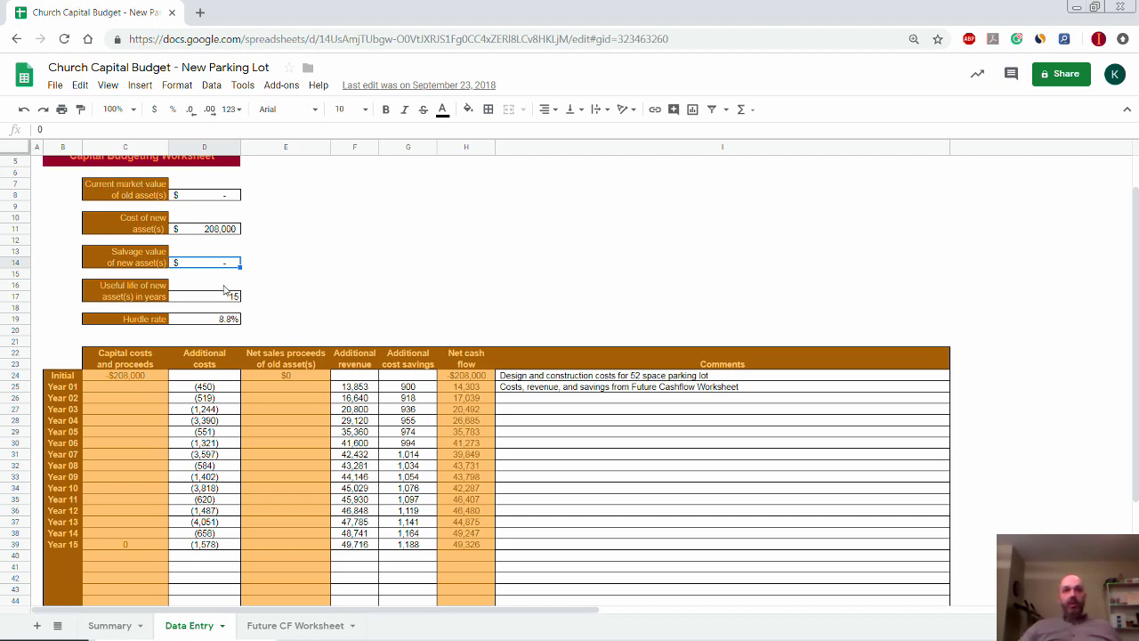
pyautogui.hotkey('ctrl', 'c')
pyautogui.click(198, 259)
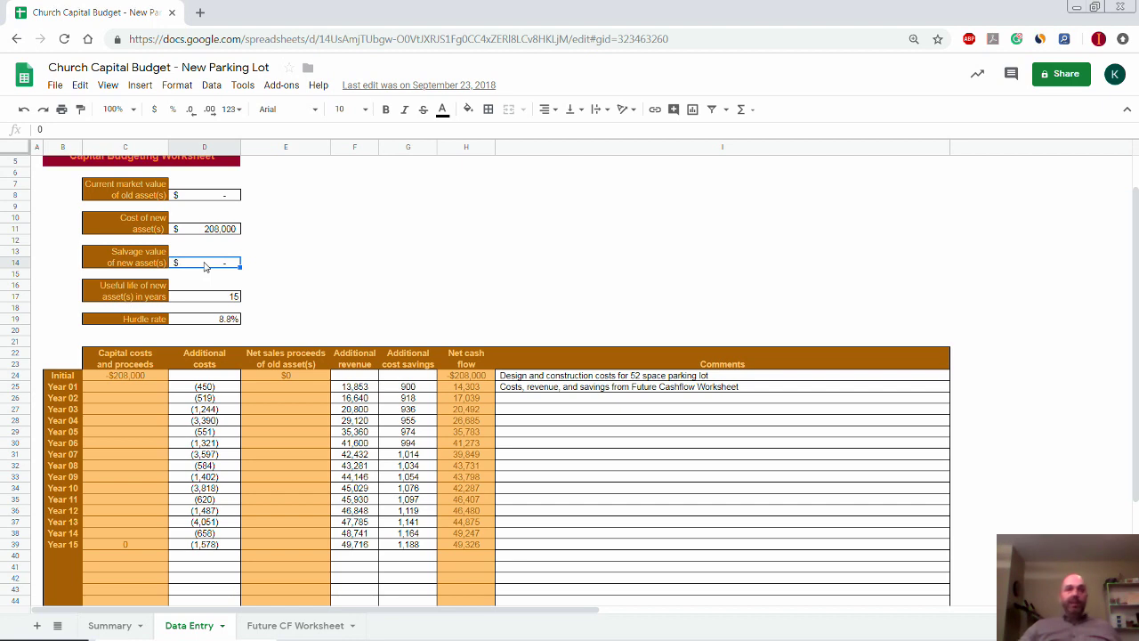
pyautogui.click(259, 264)
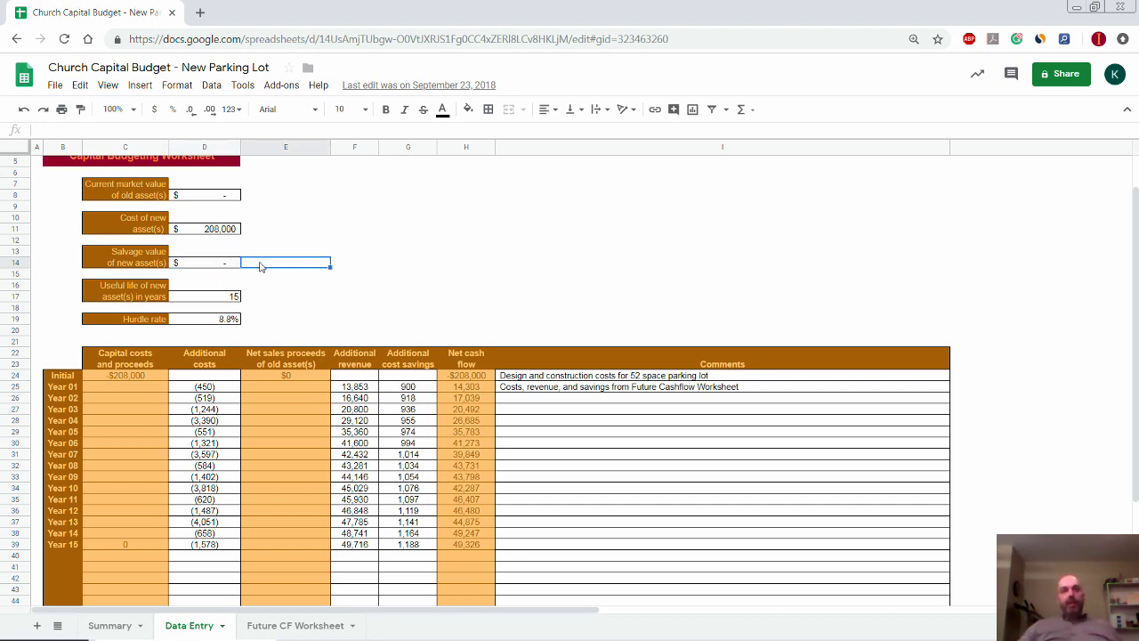
pyautogui.click(231, 265)
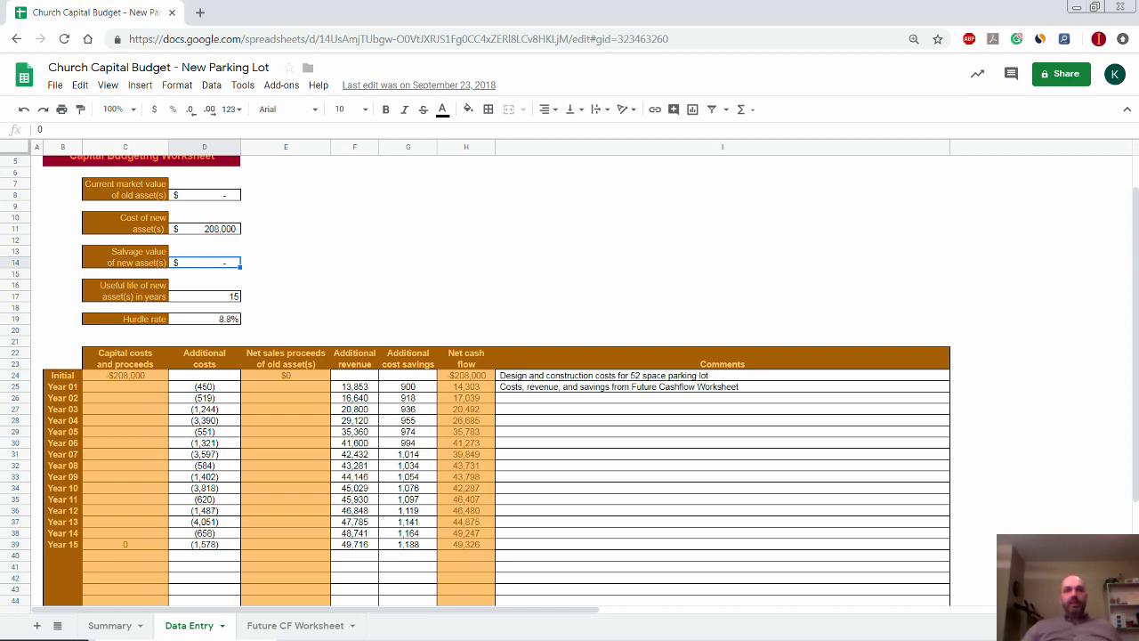
# Step: Inspect the useful life of the new assets and the hurdle rate on the Data Entry sheet
pyautogui.click(219, 297)
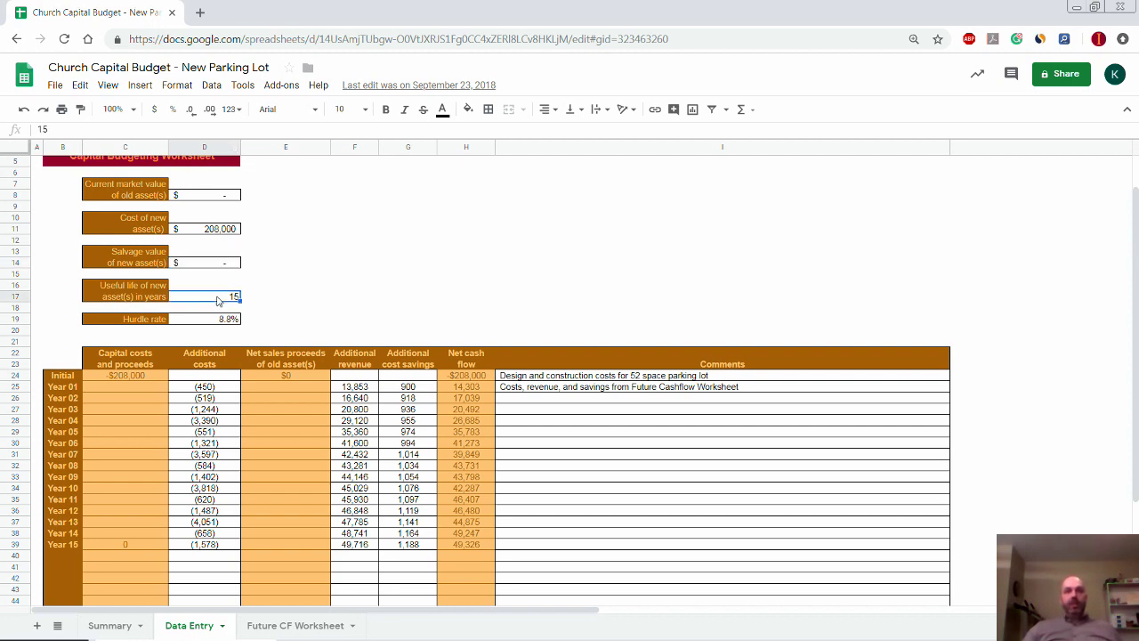
pyautogui.scroll(-1, 275, 303)
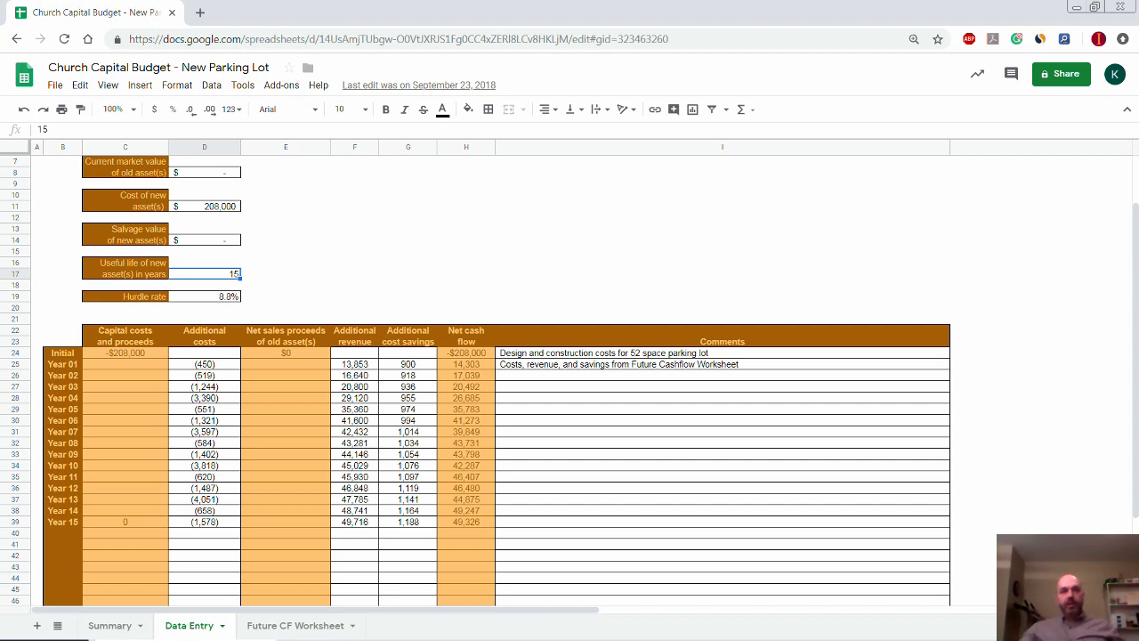
pyautogui.click(211, 298)
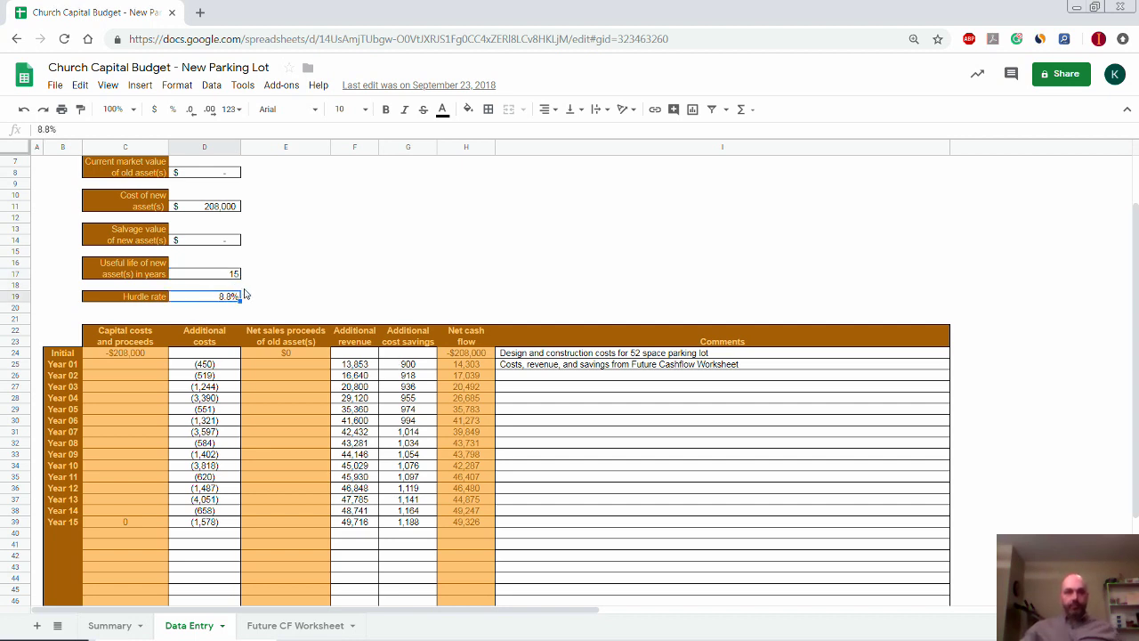
# Step: Examine the additional costs, additional revenue and cost savings columns from Initial to Year 15, and the formula for the initial capital cost
pyautogui.scroll(1, 231, 308)
pyautogui.scroll(1, 231, 309)
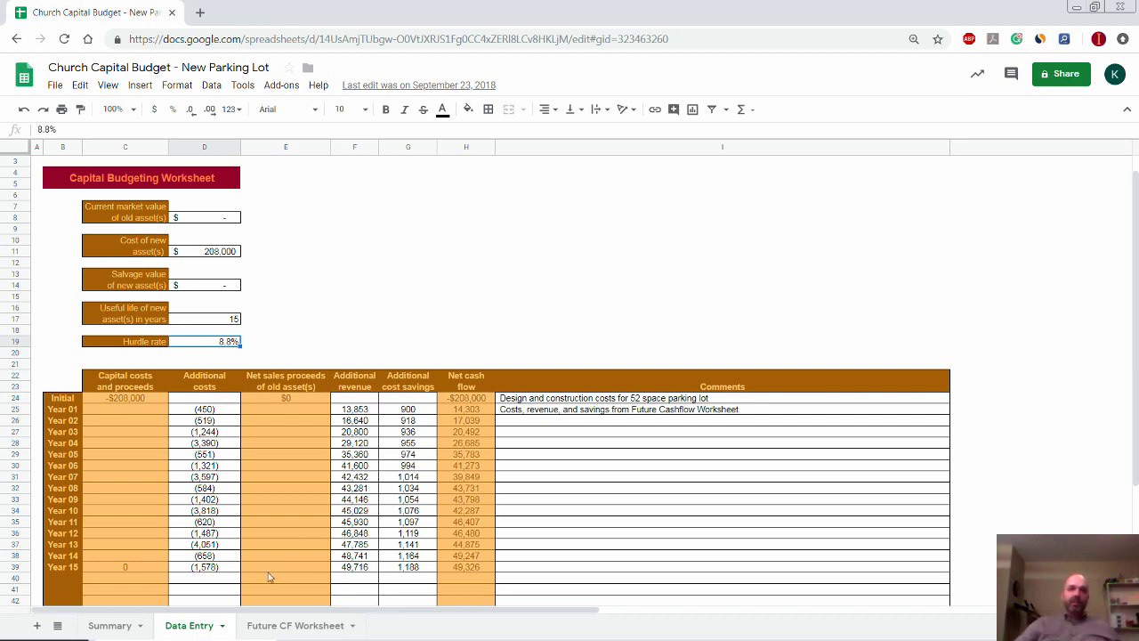
pyautogui.moveTo(210, 399); pyautogui.dragTo(213, 576)
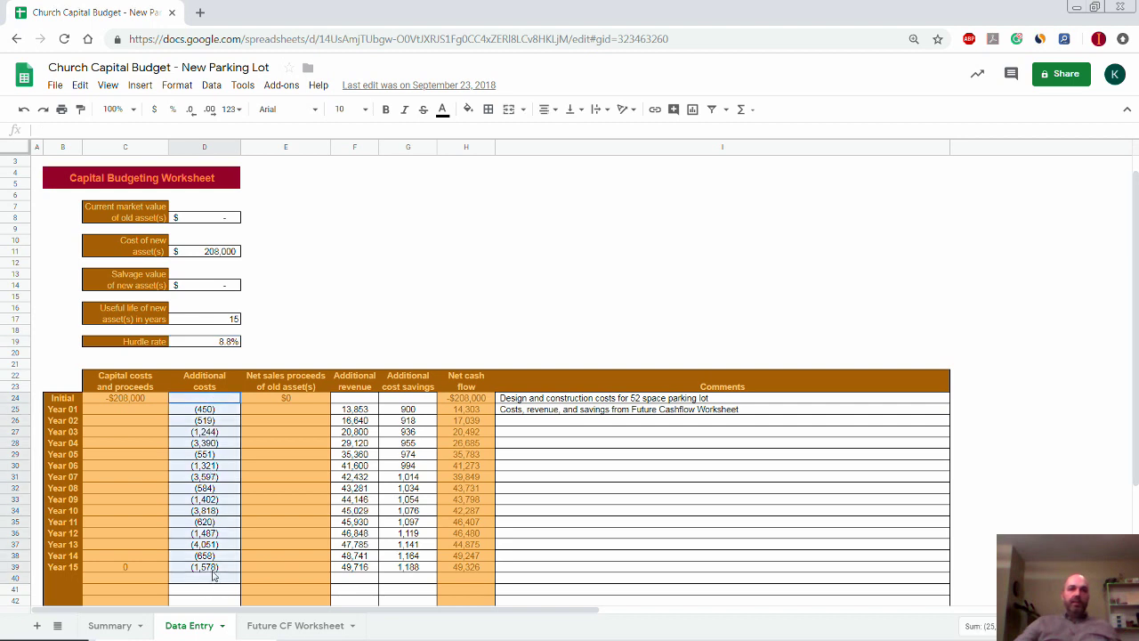
pyautogui.click(370, 400)
pyautogui.keyDown('shift'); pyautogui.click(354, 567); pyautogui.keyUp('shift')
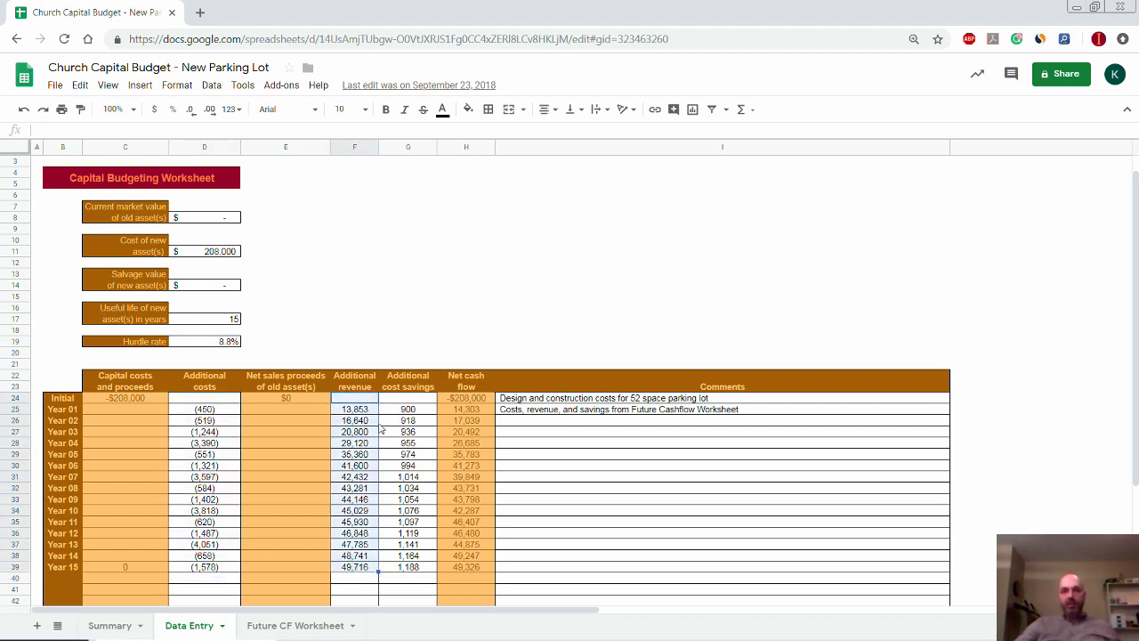
pyautogui.moveTo(407, 398); pyautogui.dragTo(418, 571)
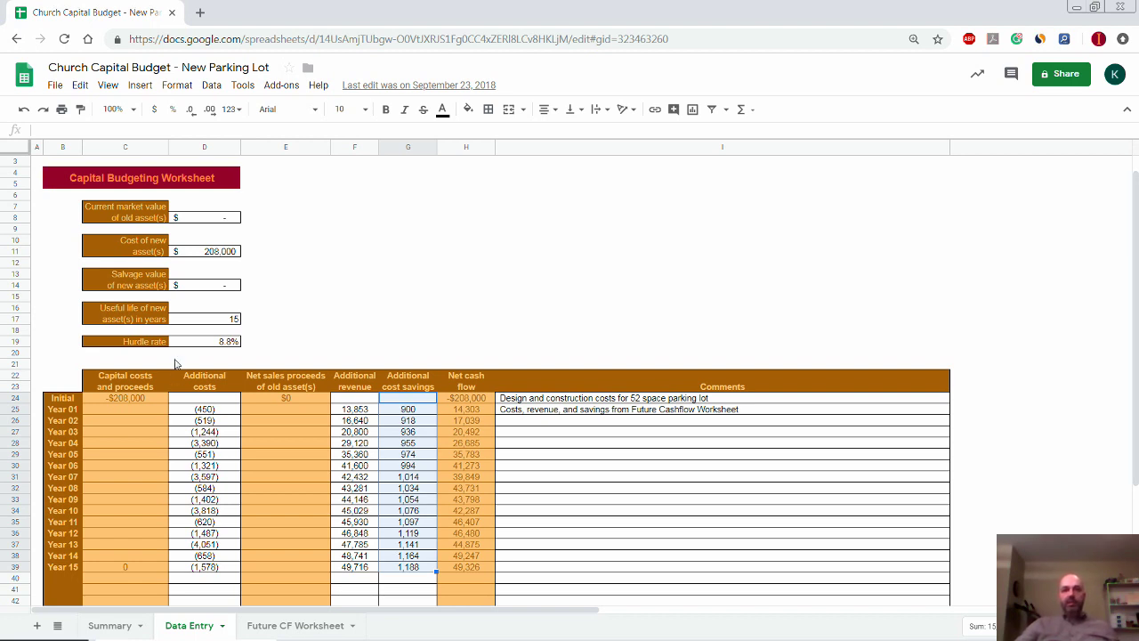
pyautogui.moveTo(204, 400); pyautogui.dragTo(219, 571)
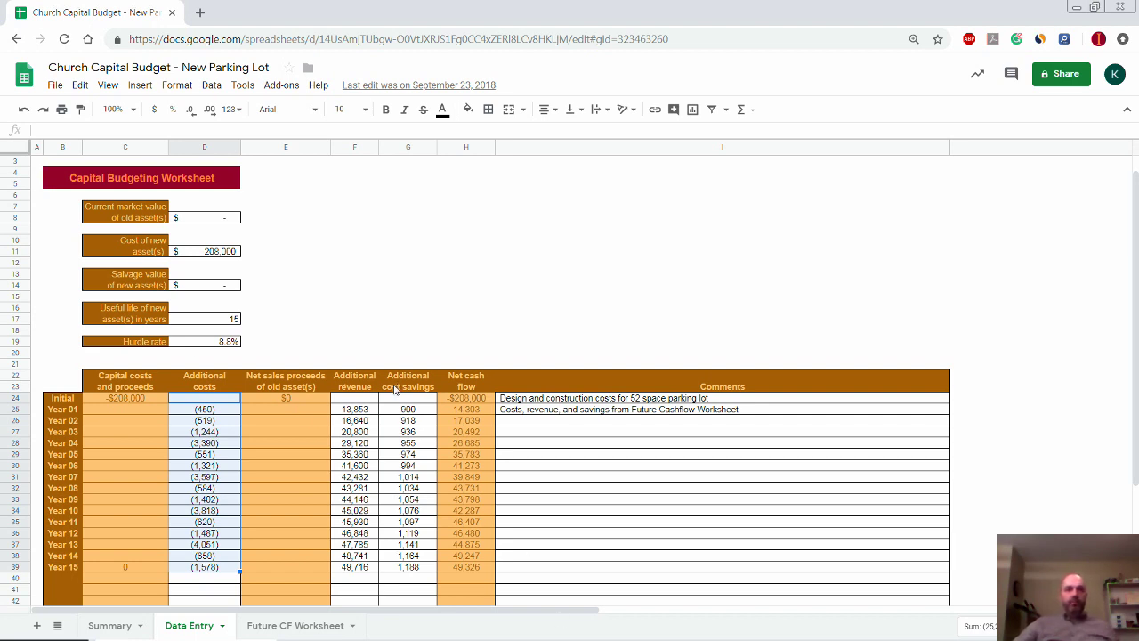
pyautogui.click(122, 396)
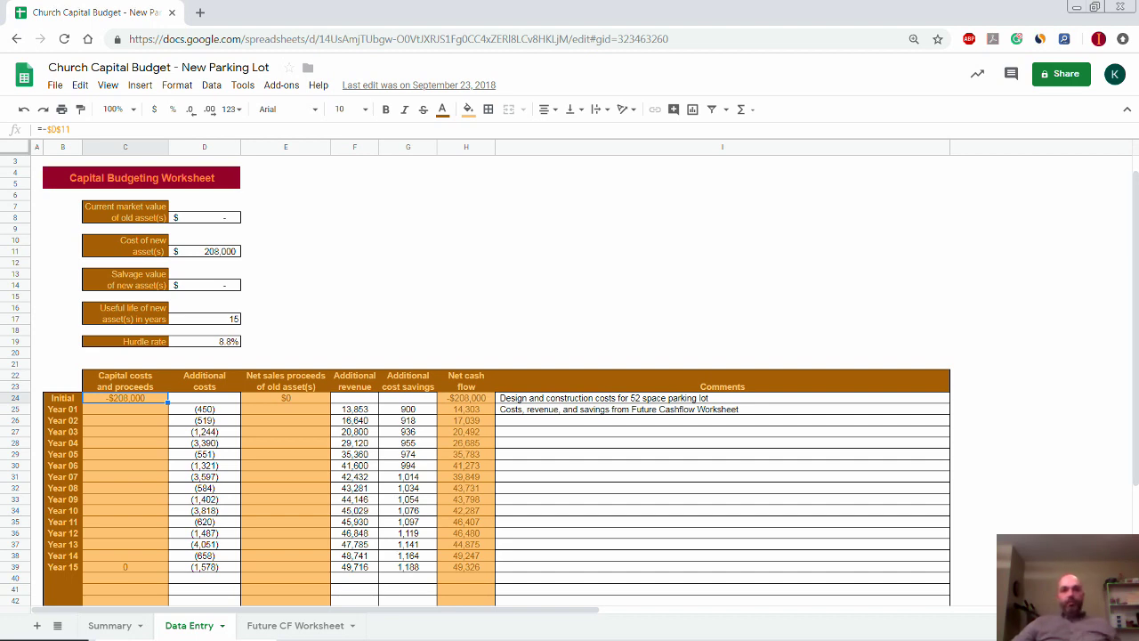
# Step: Check the Year 01 additional cost entries on the Future CF Worksheet and return to the Data Entry sheet
pyautogui.click(291, 626)
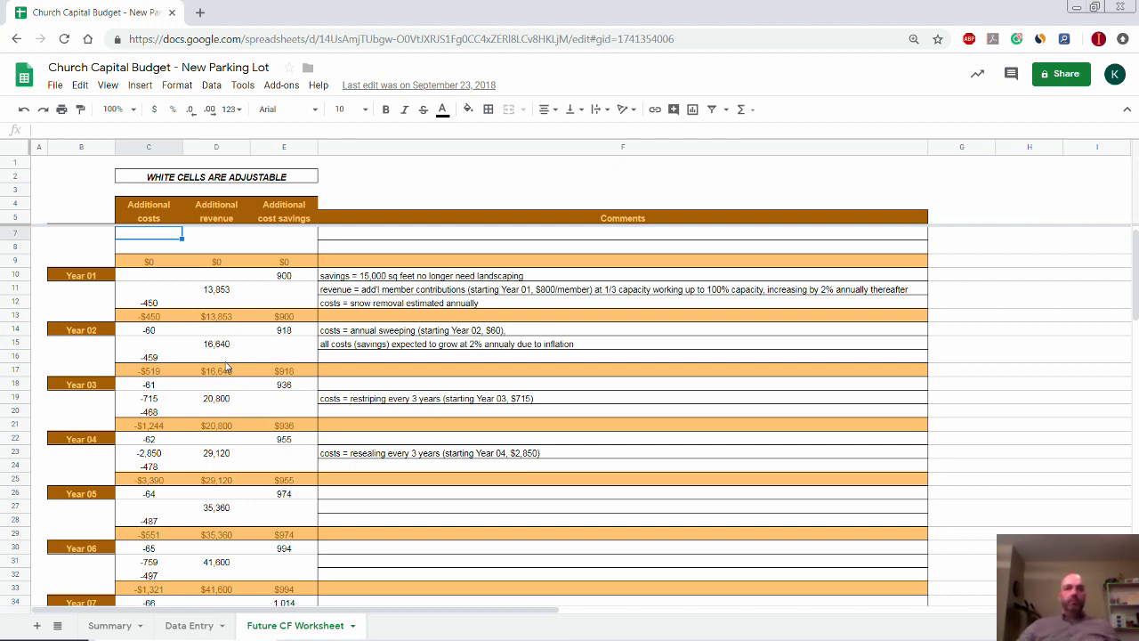
pyautogui.click(151, 281)
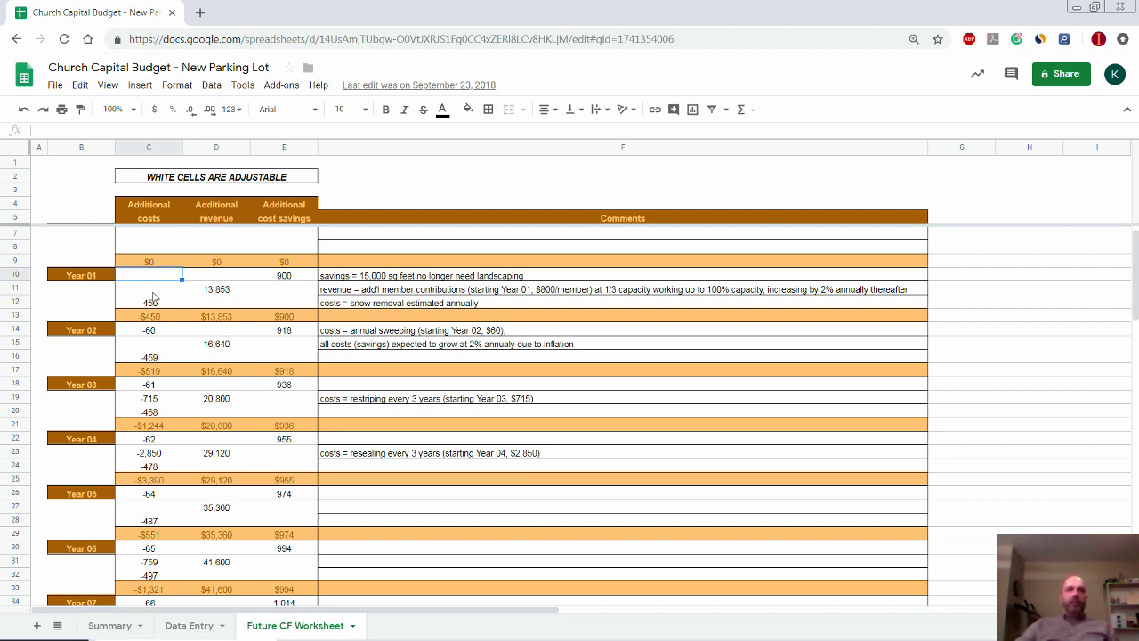
pyautogui.click(151, 304)
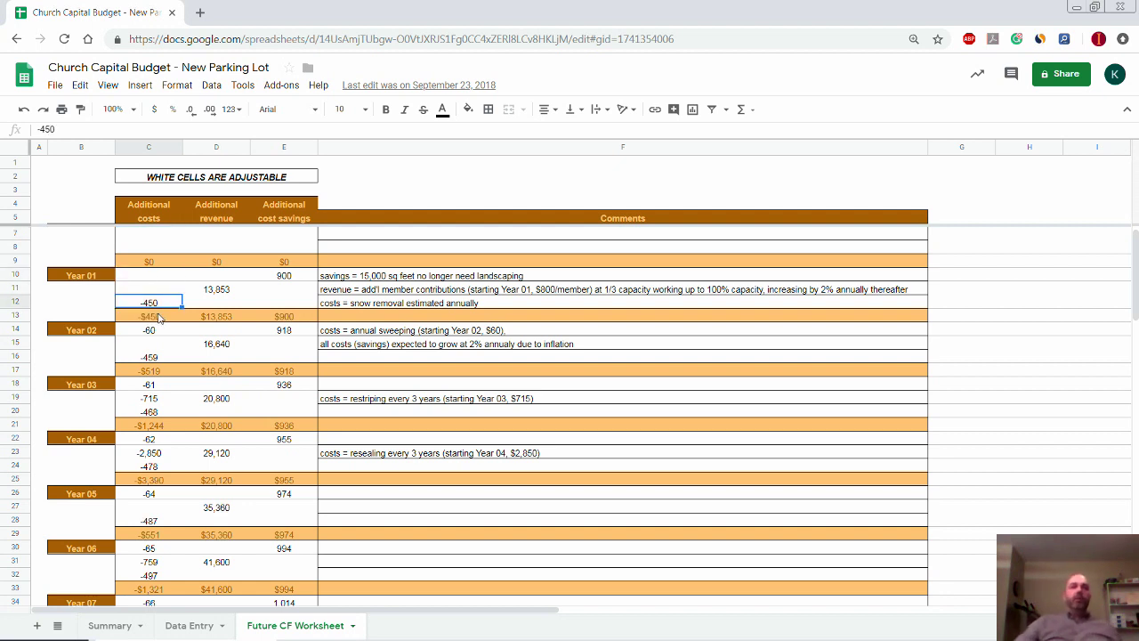
pyautogui.click(186, 627)
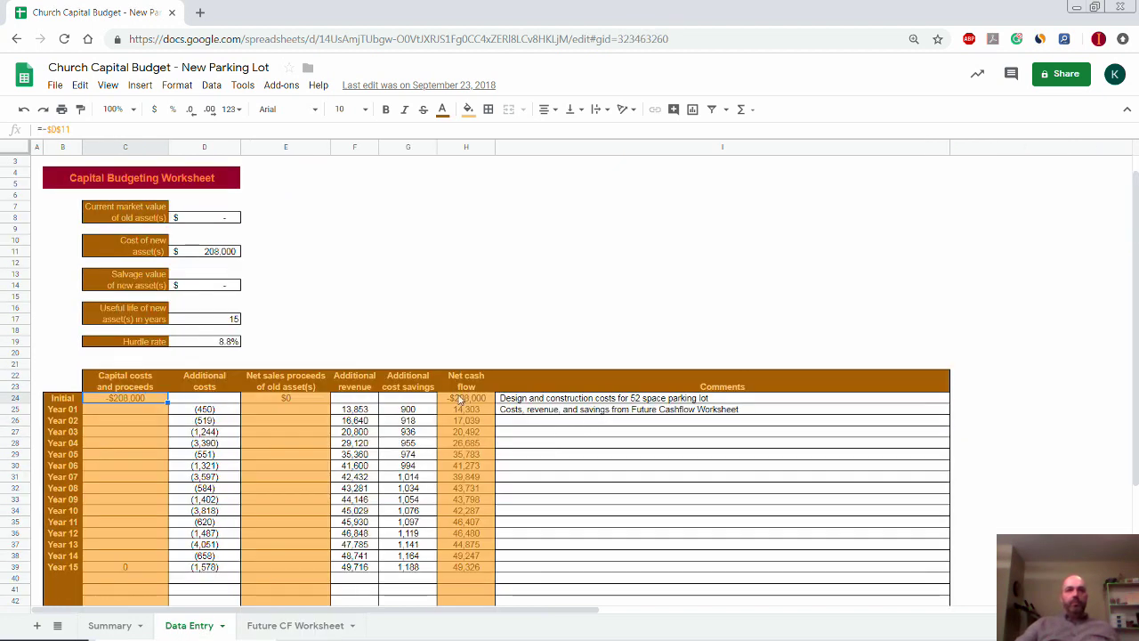
# Step: Check the Year 01 additional costs on the Data Entry sheet, then the adjustable-cell note and Year 01 cost subtotal formula on the Future CF Worksheet
pyautogui.click(205, 412)
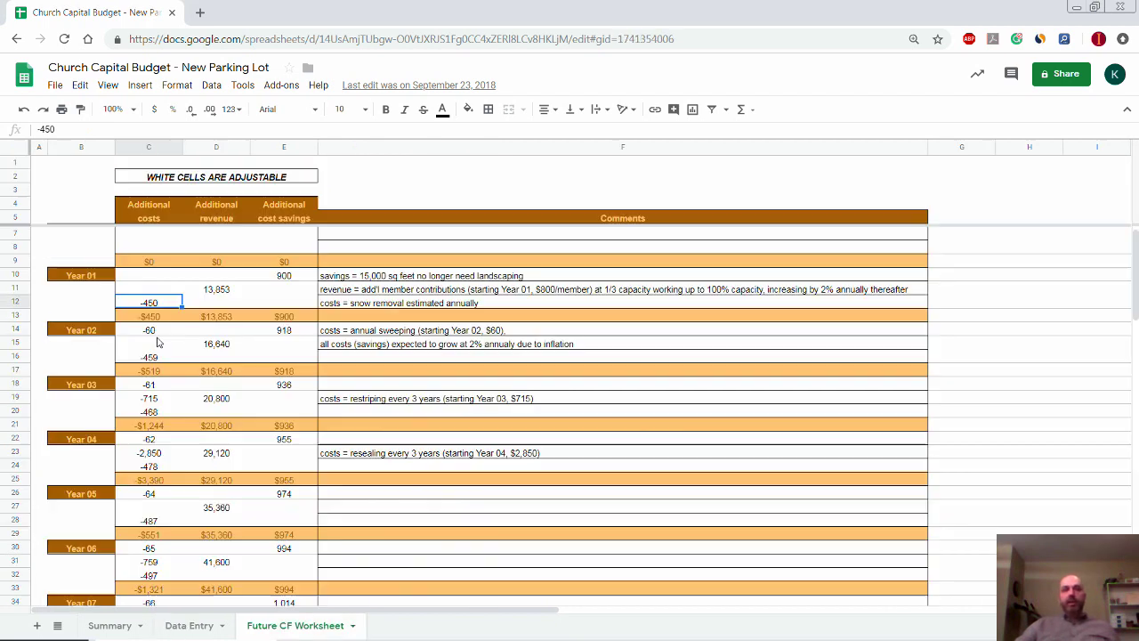
pyautogui.click(197, 178)
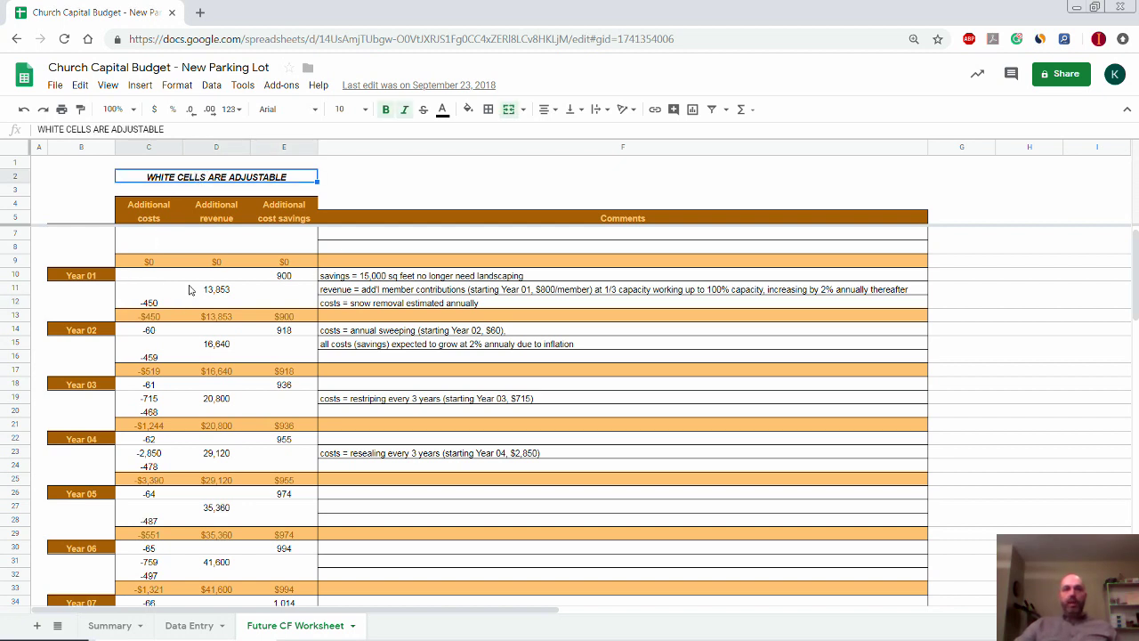
pyautogui.click(157, 318)
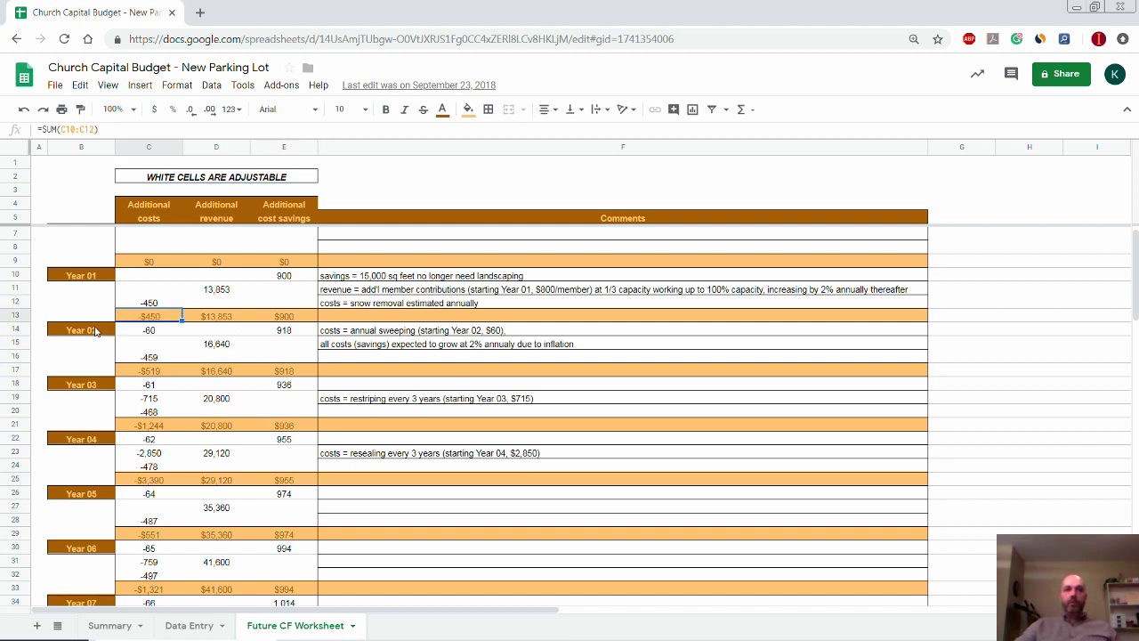
pyautogui.click(101, 333)
pyautogui.click(153, 318)
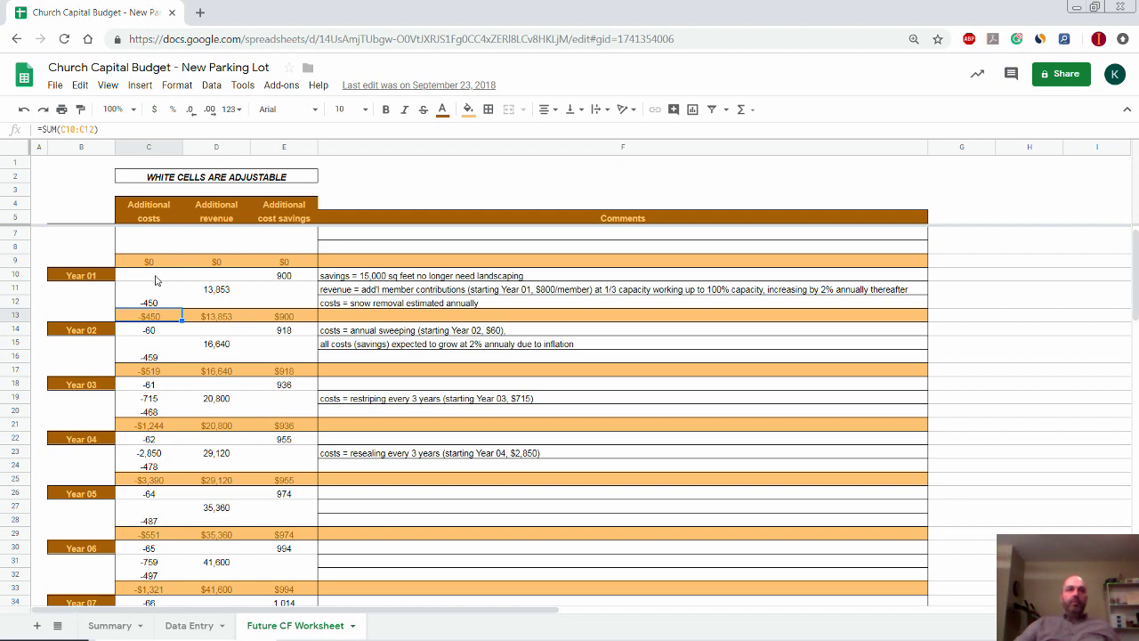
# Step: Inspect the adjustable Year 01 and Year 02 cells for costs, revenue and savings, including the formula that grows the annual snow removal cost
pyautogui.click(153, 287)
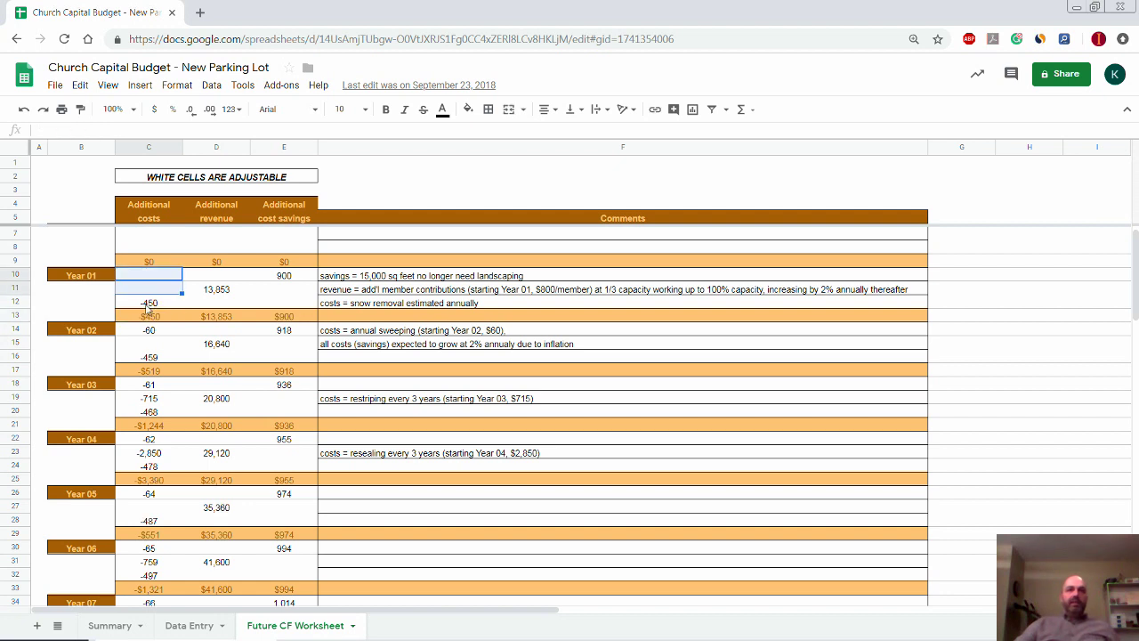
pyautogui.click(149, 303)
pyautogui.click(149, 358)
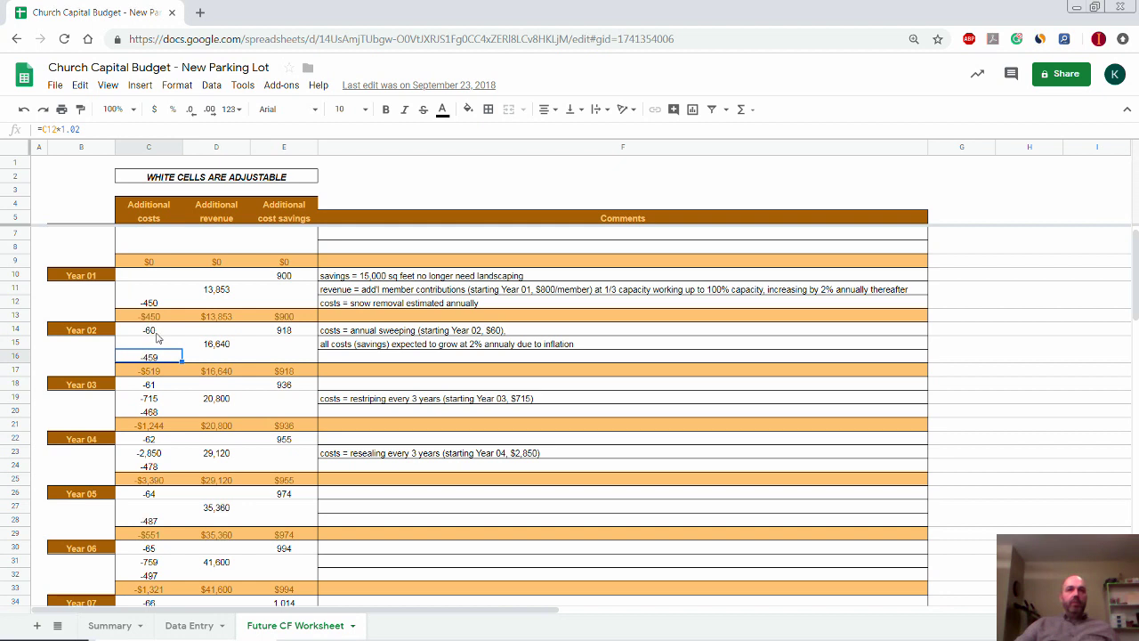
pyautogui.click(158, 333)
pyautogui.click(211, 343)
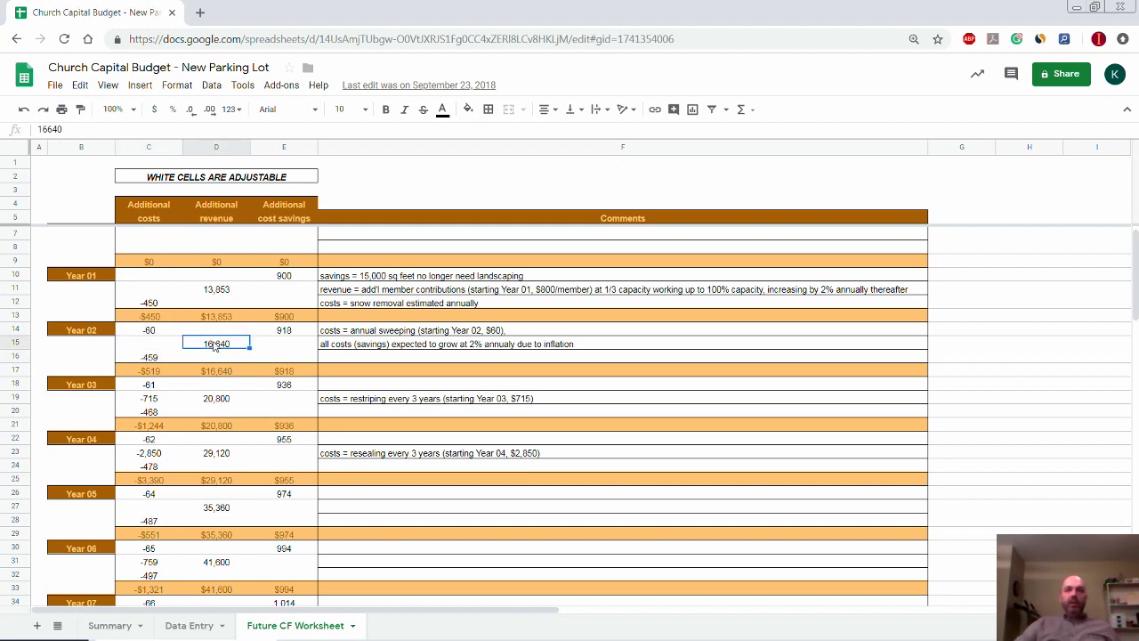
pyautogui.click(286, 331)
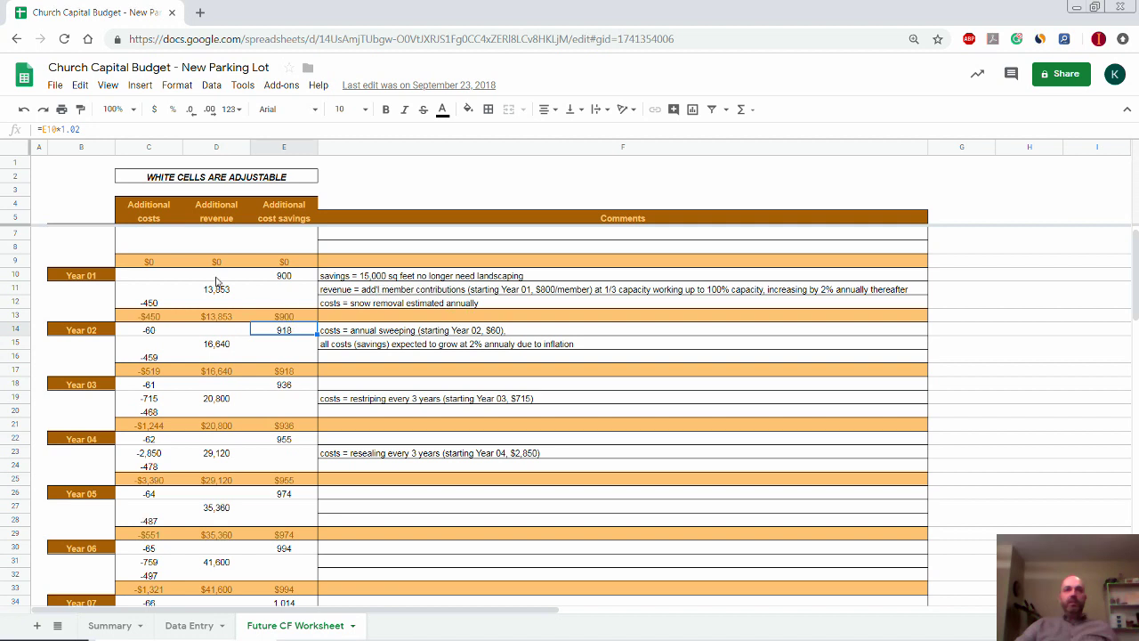
pyautogui.click(158, 304)
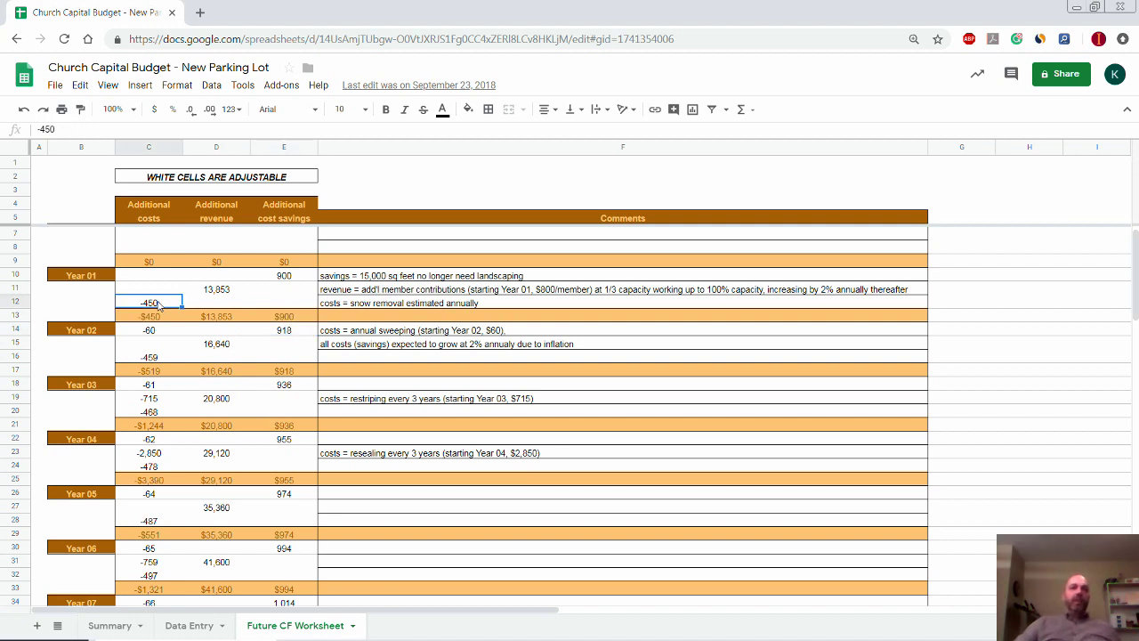
pyautogui.click(158, 358)
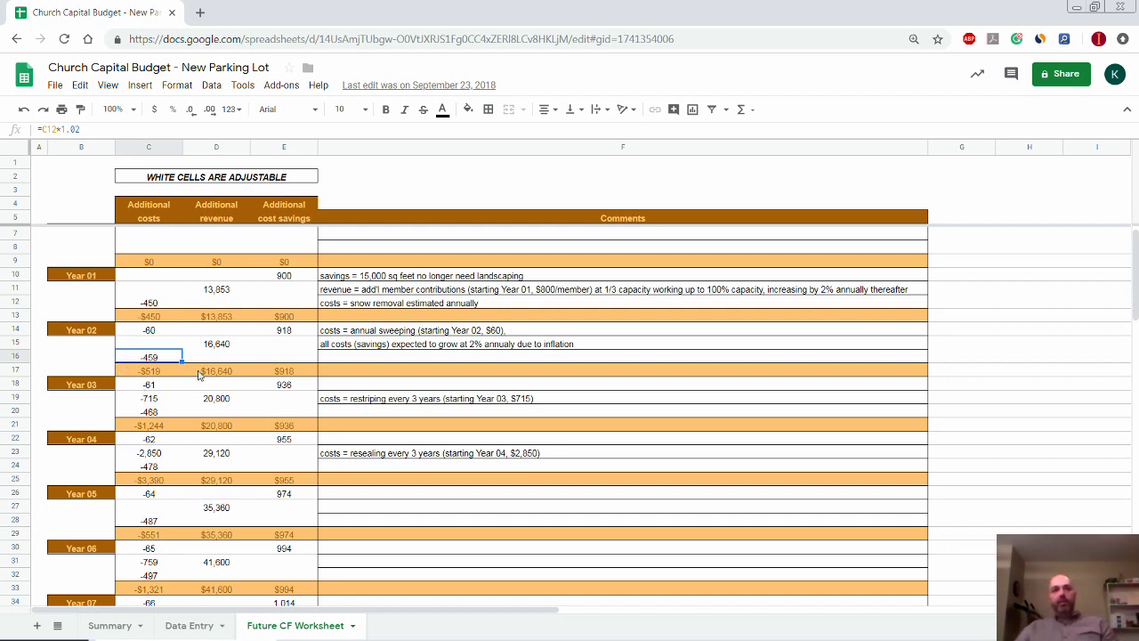
# Step: Read the Year 01 snow removal comment and examine the additional revenue entries for Year 01 through Year 04
pyautogui.scroll(1, 197, 374)
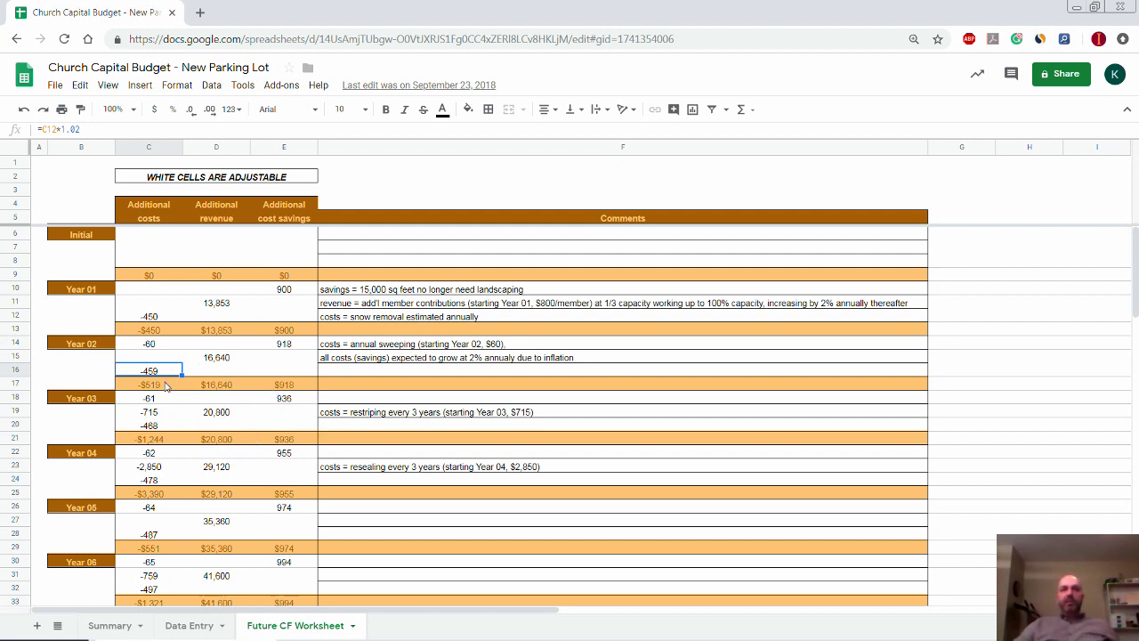
pyautogui.click(389, 319)
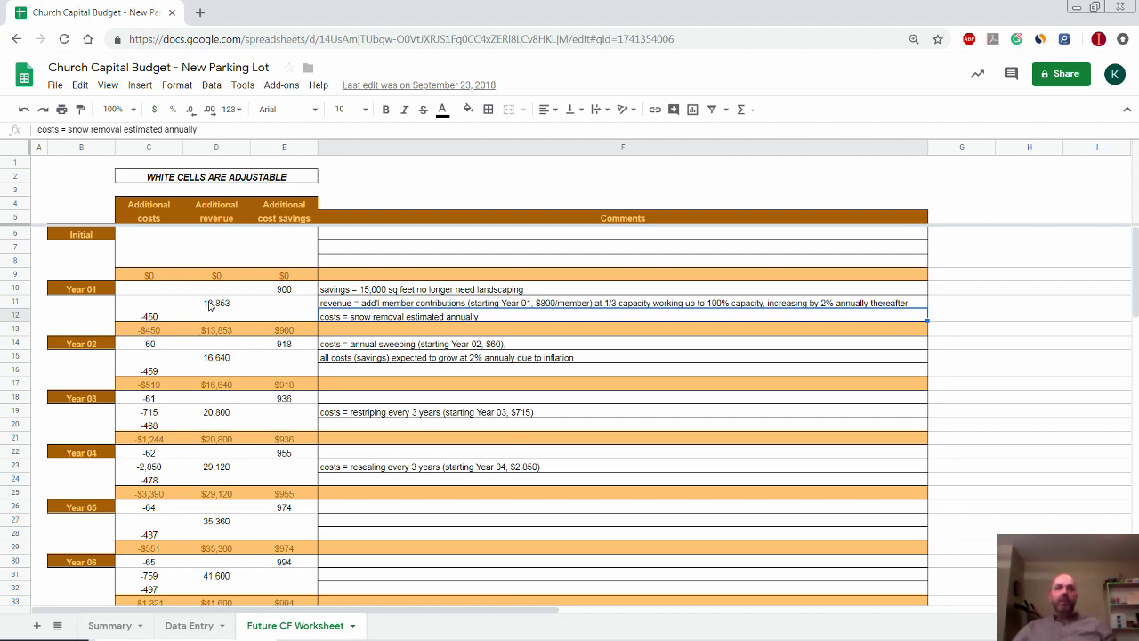
pyautogui.click(210, 305)
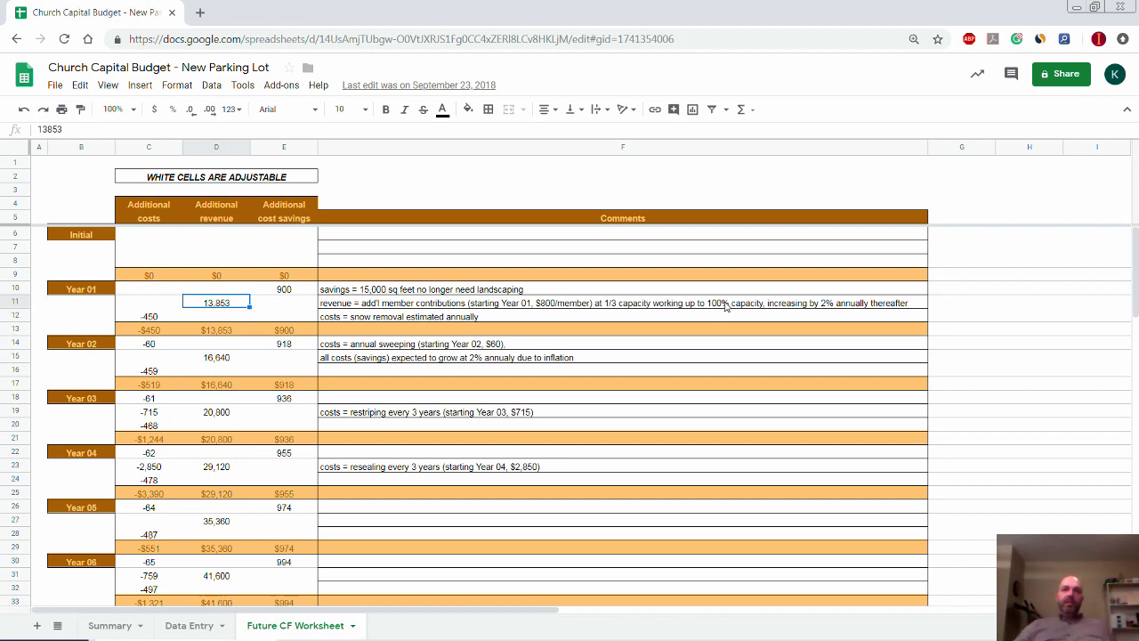
pyautogui.click(217, 359)
pyautogui.click(222, 413)
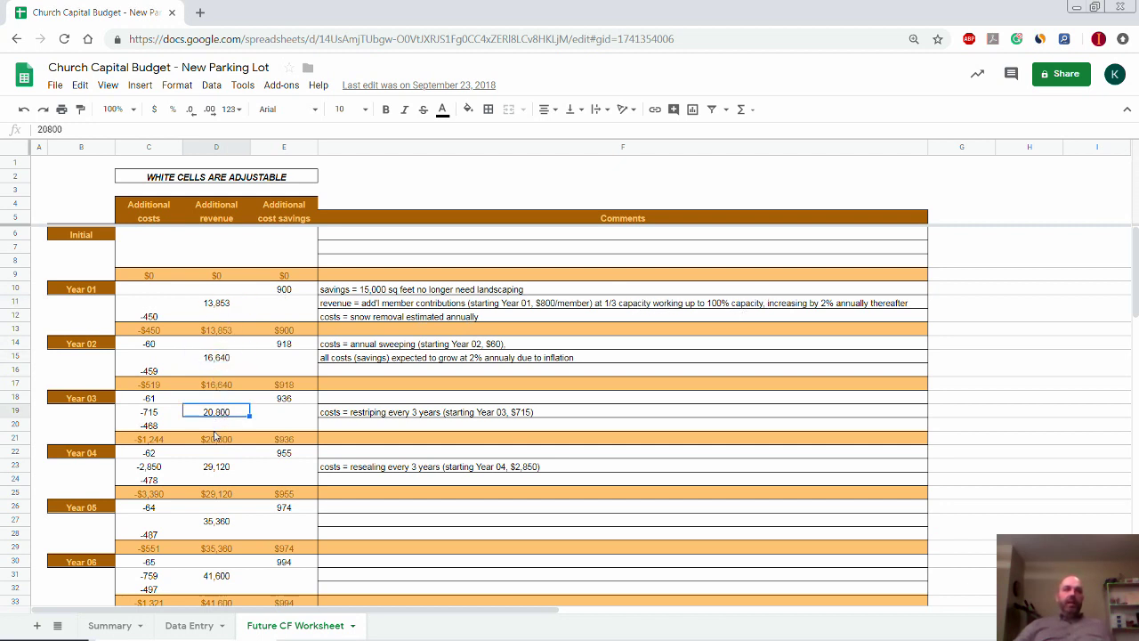
pyautogui.click(218, 468)
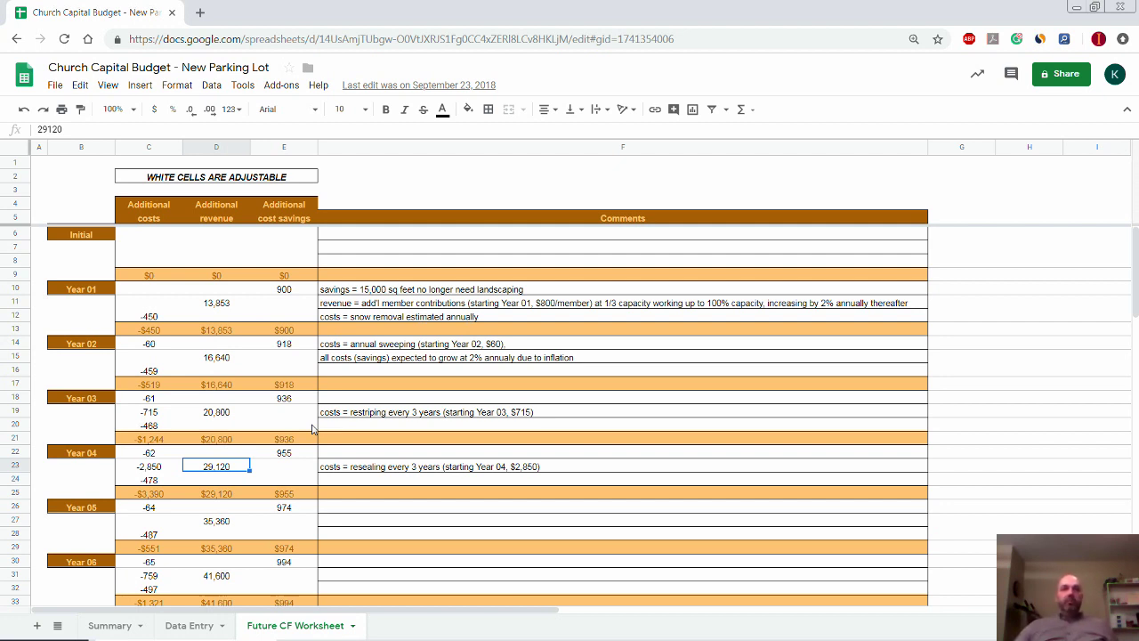
# Step: Examine the Year 02 entries and the additional cost subtotal formulas for Year 01 and Year 02
pyautogui.click(139, 388)
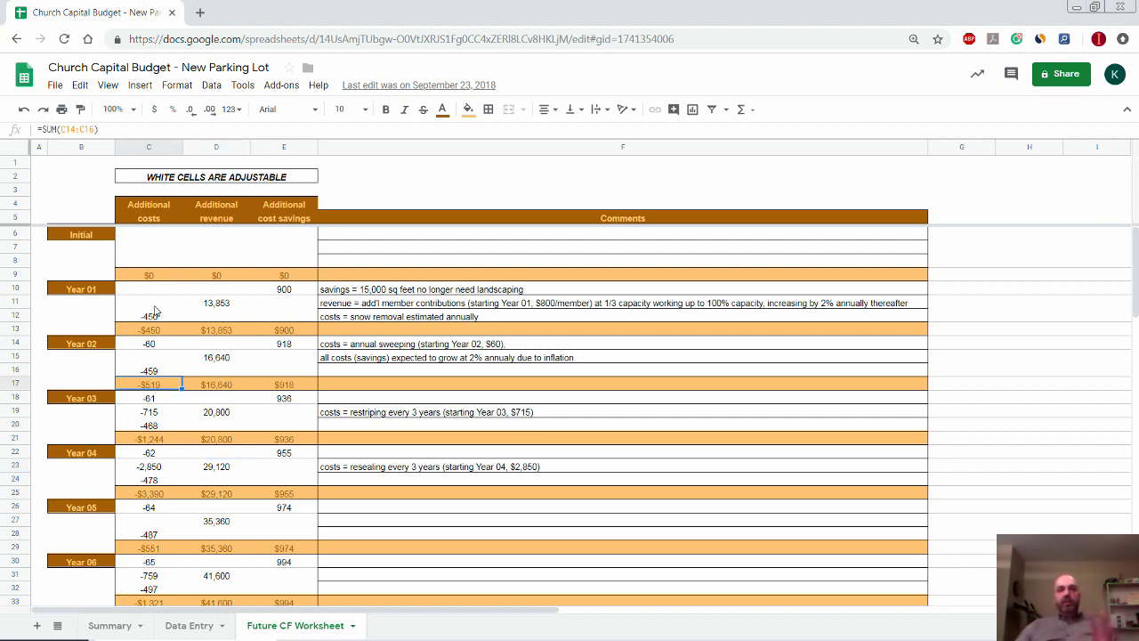
pyautogui.click(112, 627)
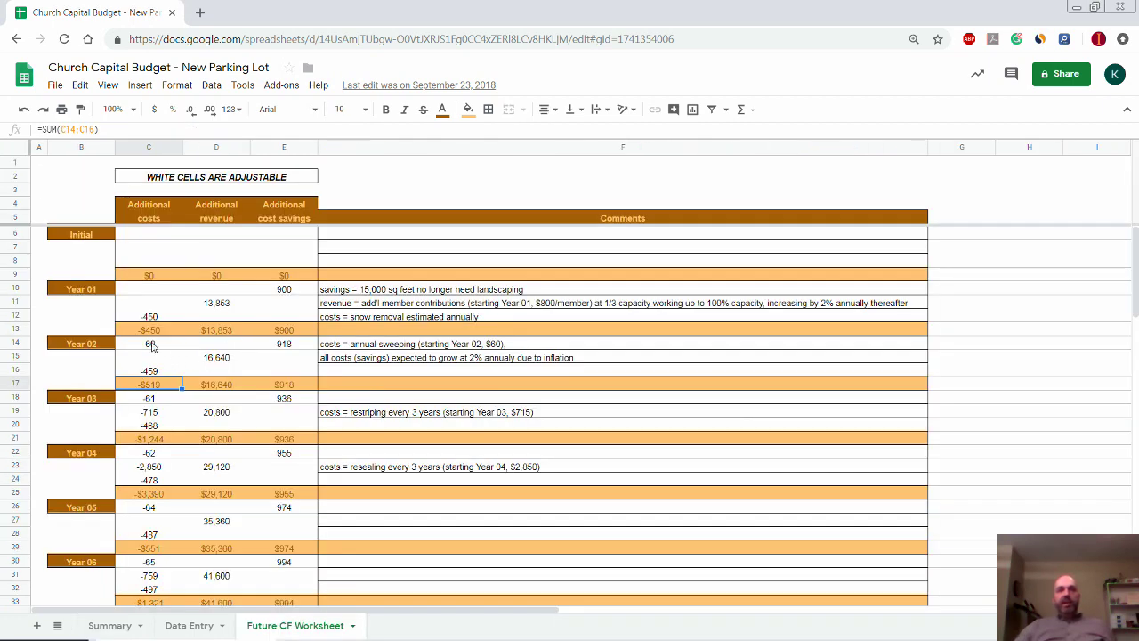
pyautogui.moveTo(151, 348); pyautogui.dragTo(306, 371)
pyautogui.click(216, 361)
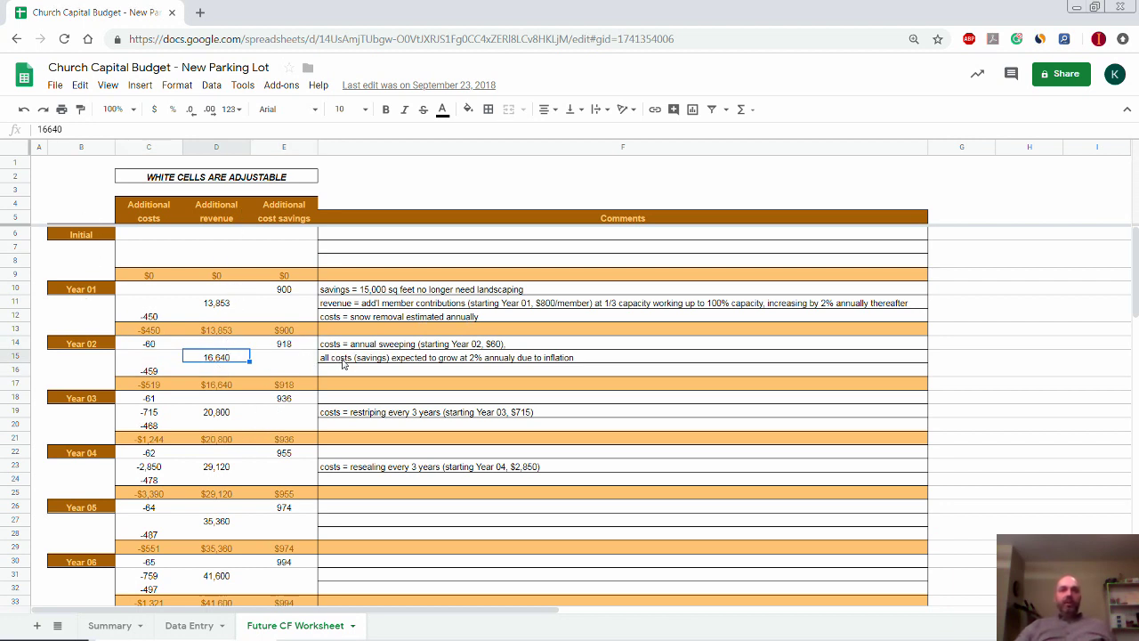
pyautogui.click(171, 331)
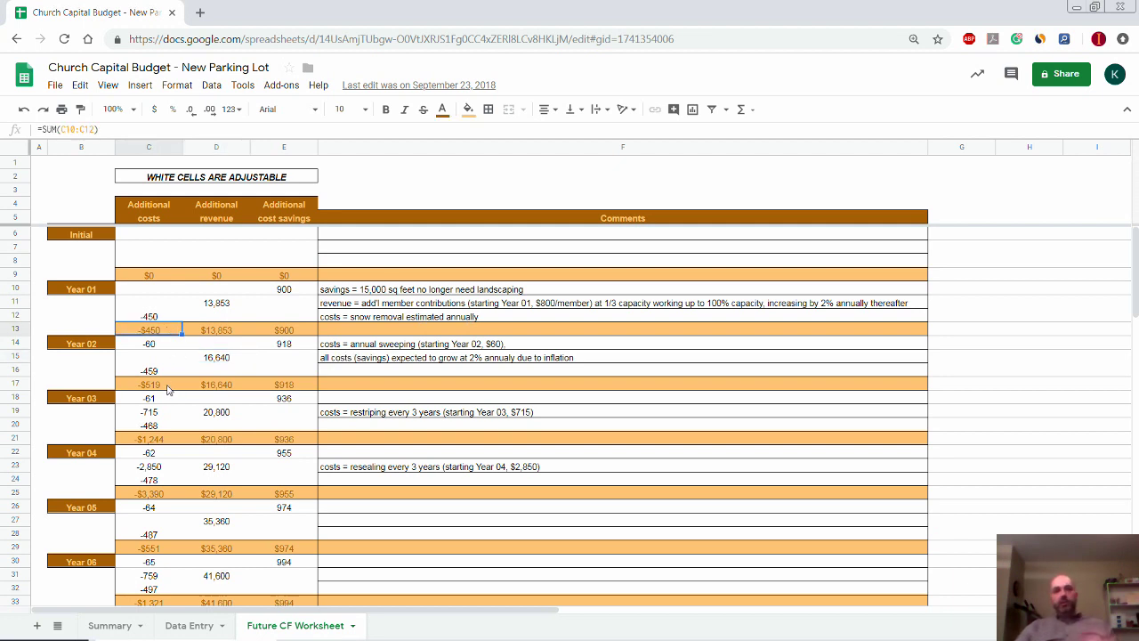
# Step: Review the yearly costs, revenue and cost savings on the Future CF Worksheet through Year 15
pyautogui.scroll(-1, 178, 412)
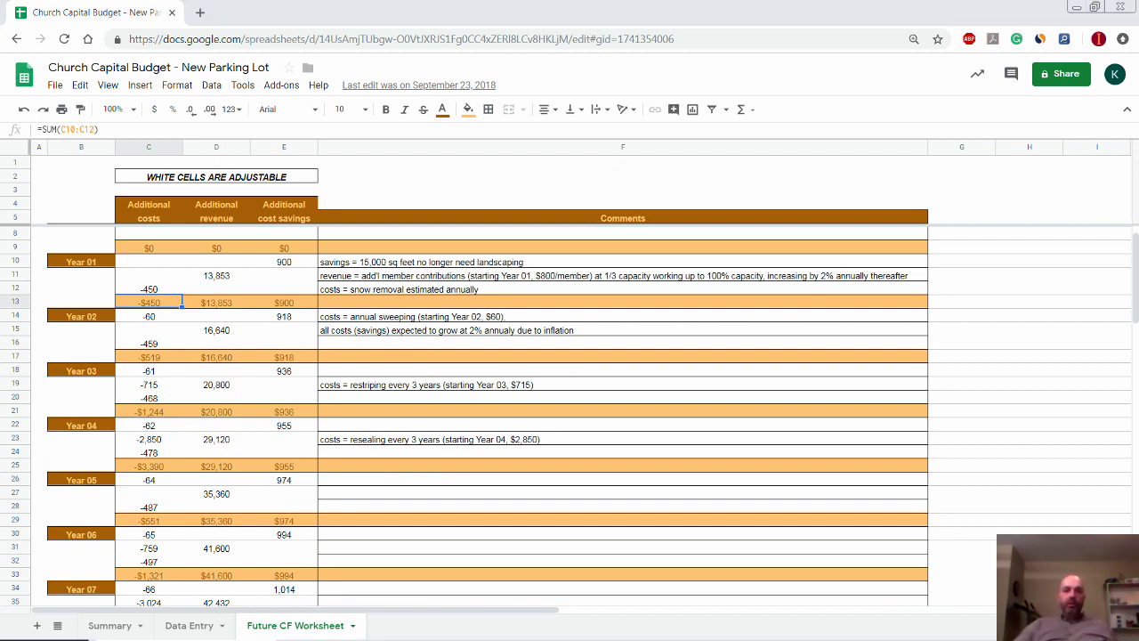
pyautogui.scroll(-4, 278, 425)
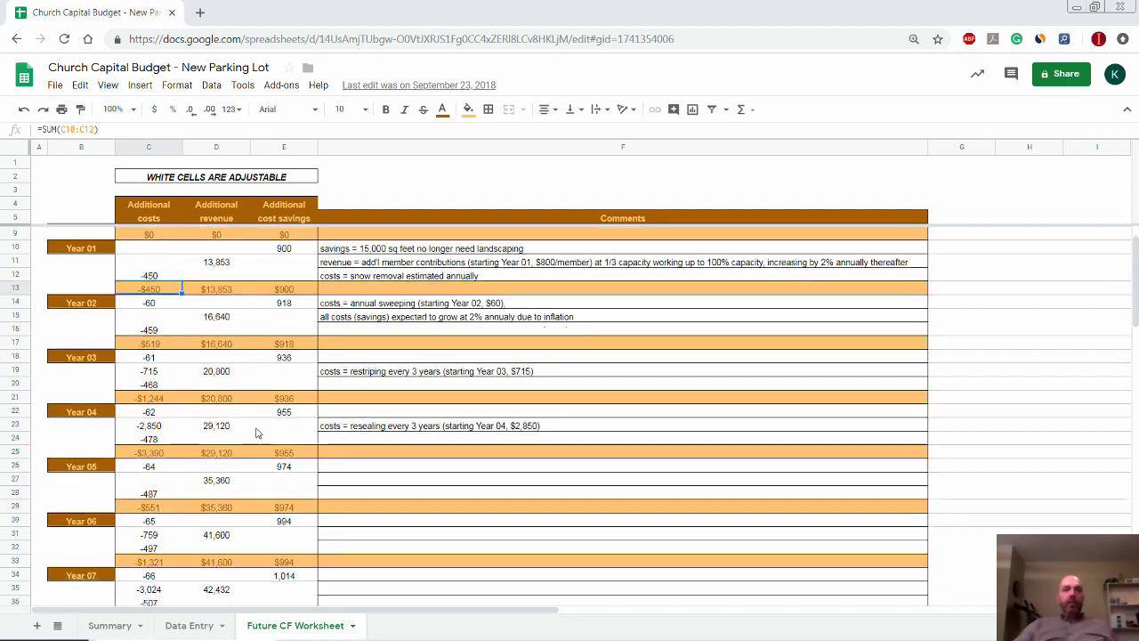
pyautogui.scroll(-5, 151, 436)
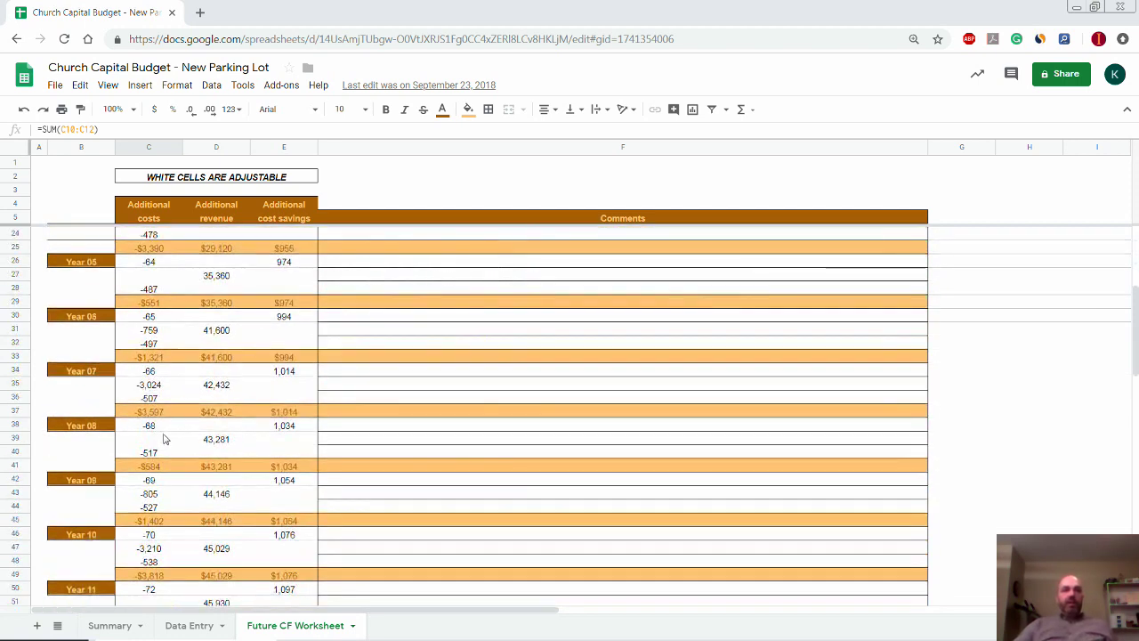
pyautogui.scroll(-1, 174, 430)
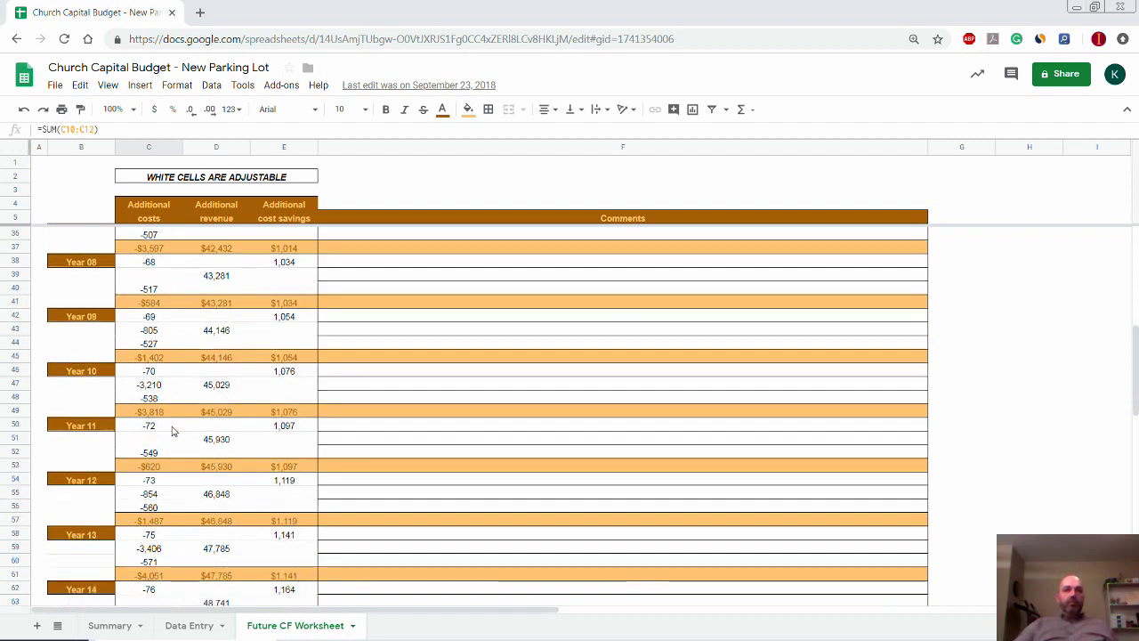
pyautogui.scroll(-4, 173, 431)
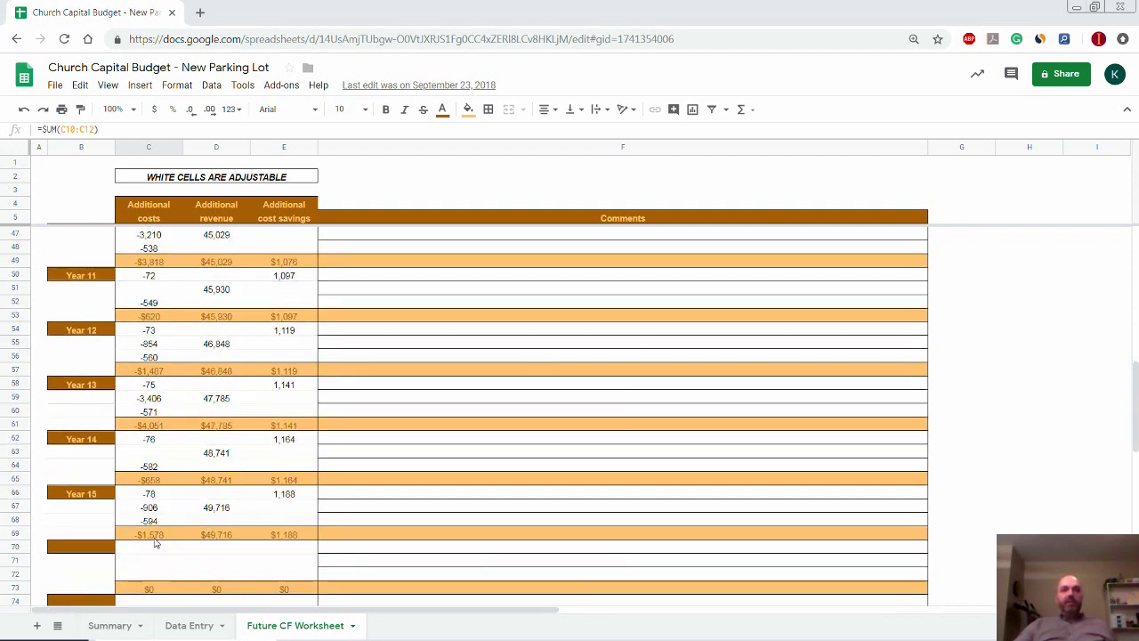
# Step: Compare the Year 15 additional revenue subtotal on the Future CF Worksheet with the Year 15 additional revenue on the Data Entry sheet
pyautogui.click(188, 625)
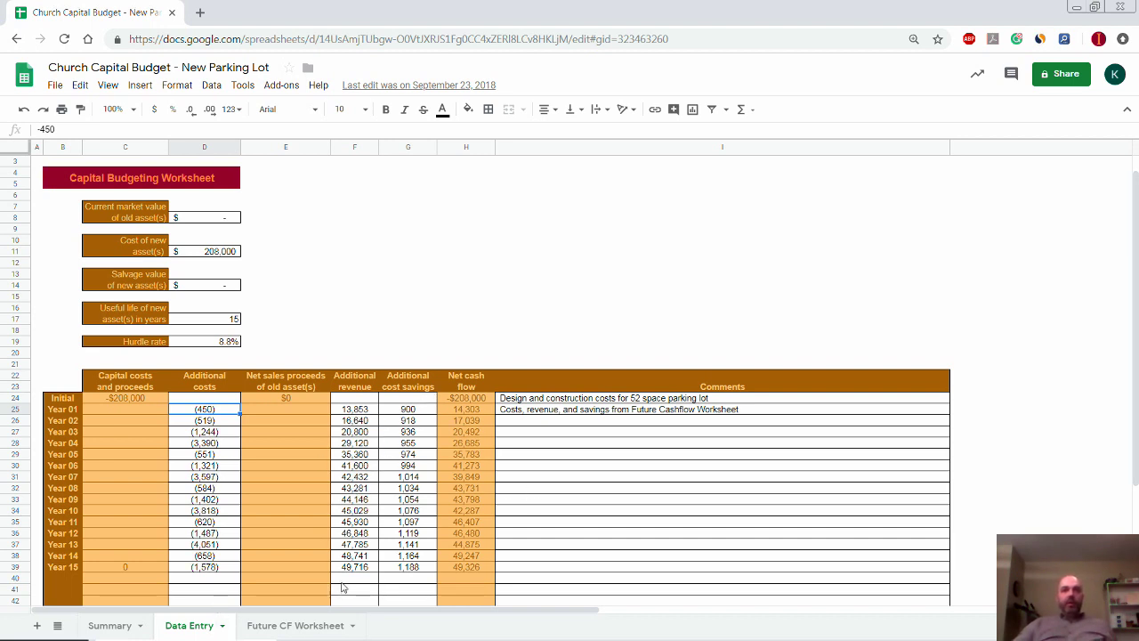
pyautogui.click(294, 627)
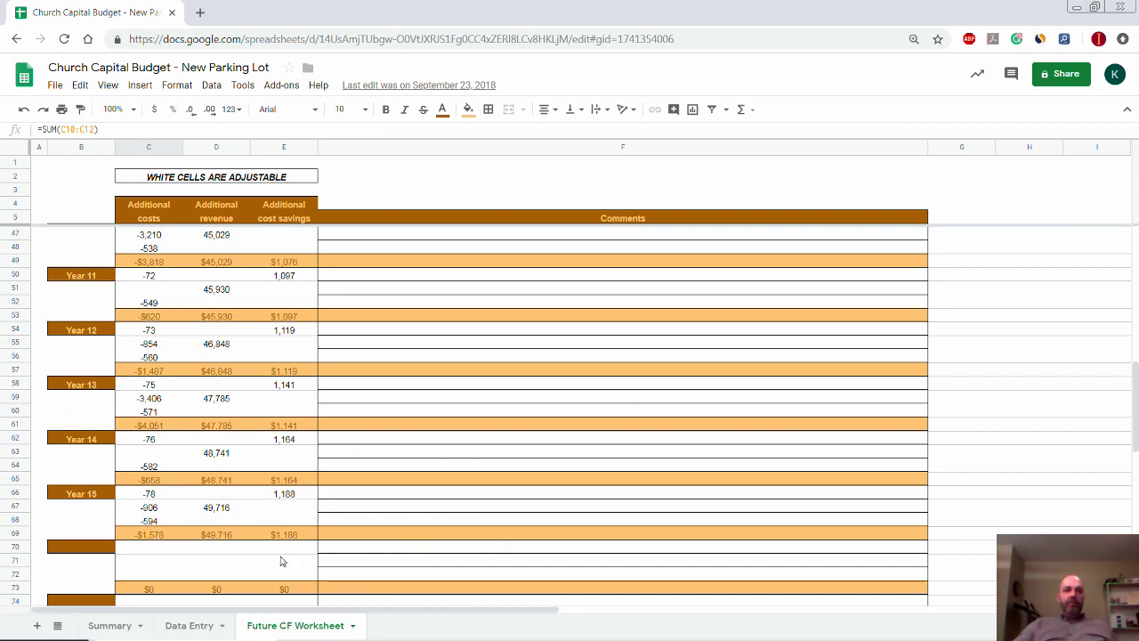
pyautogui.click(214, 535)
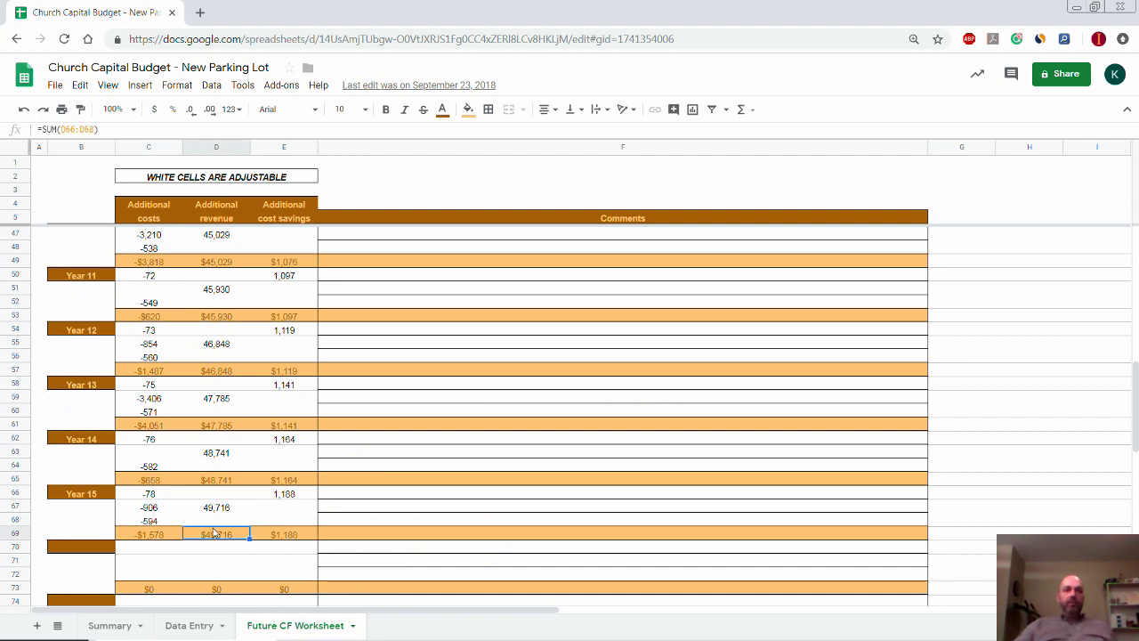
pyautogui.click(190, 626)
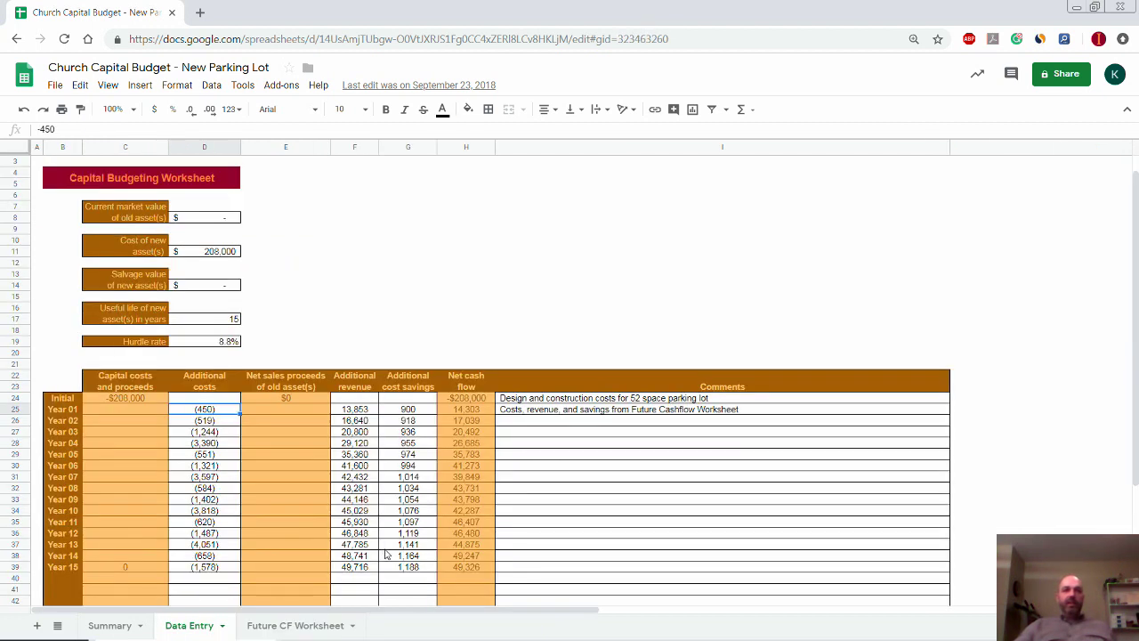
pyautogui.click(357, 568)
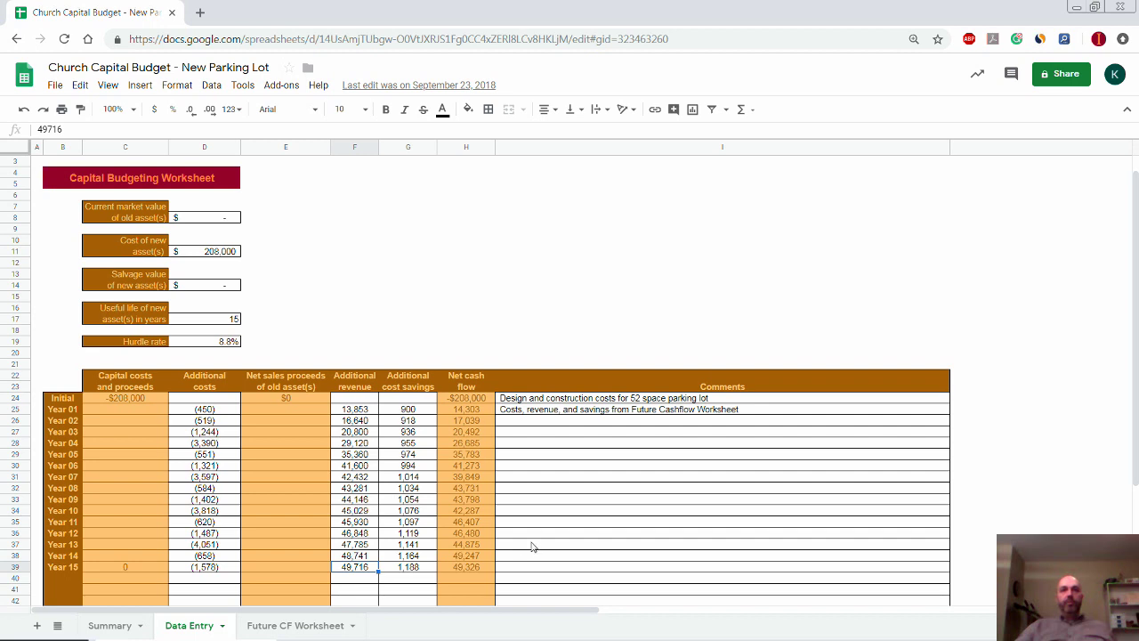
# Step: Check the comments column on the Data Entry sheet and return to the Initial and Year 01 rows of the Future CF Worksheet
pyautogui.click(523, 432)
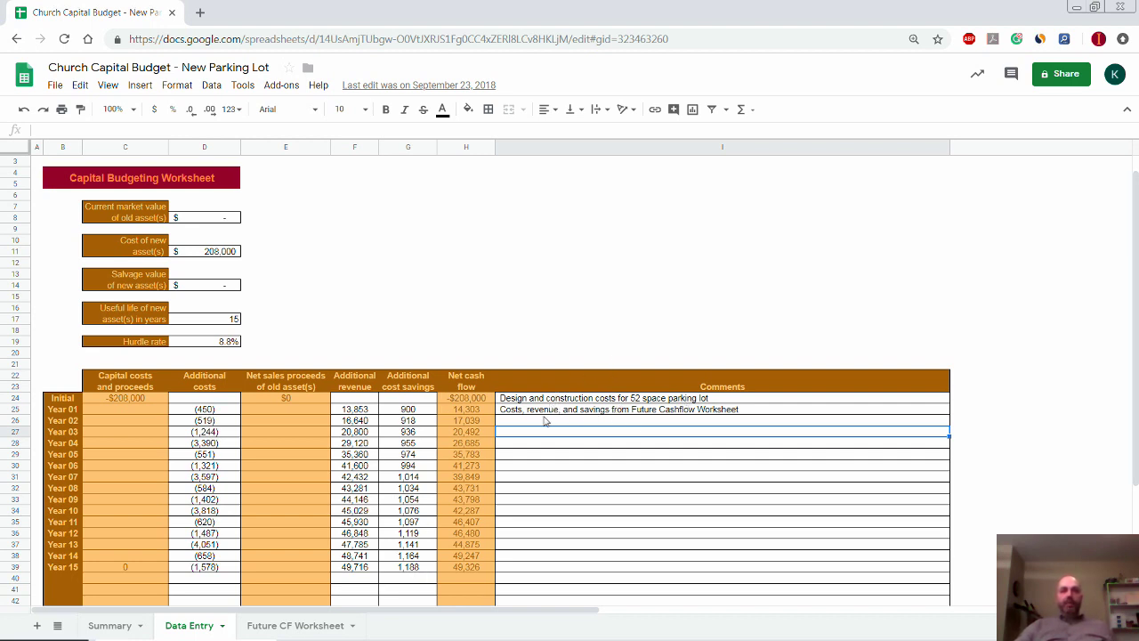
pyautogui.click(296, 626)
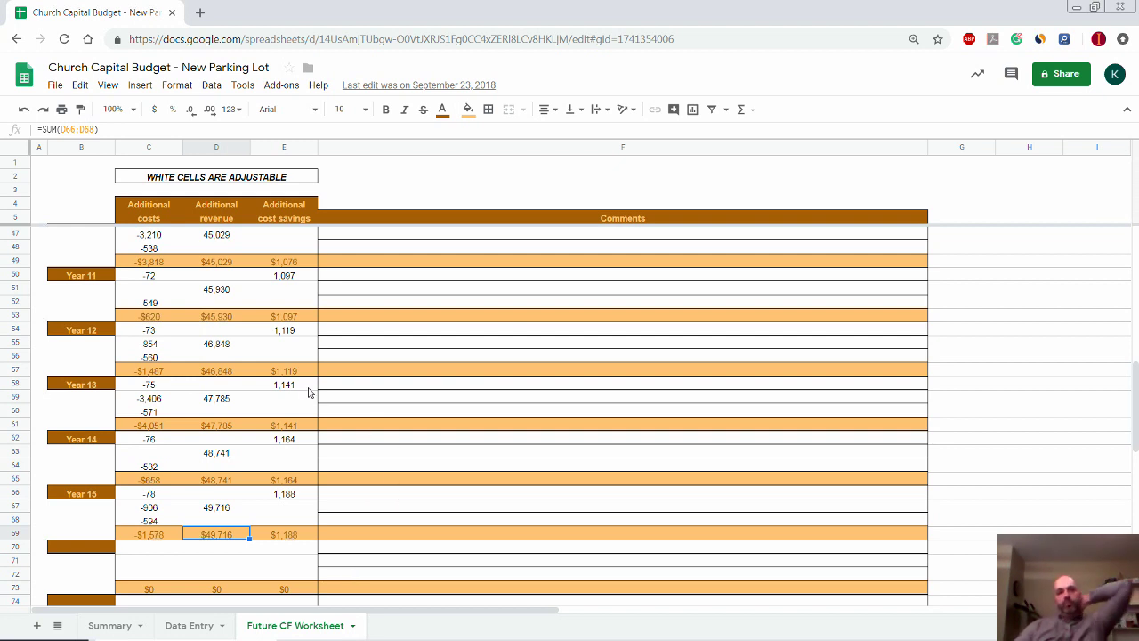
pyautogui.click(180, 635)
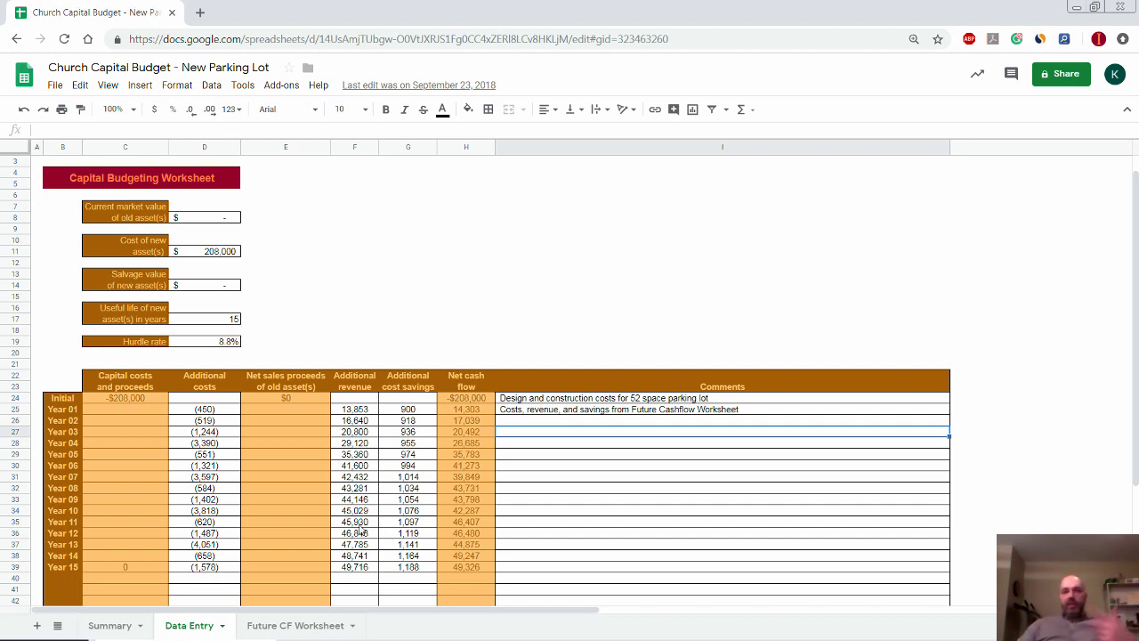
pyautogui.click(305, 625)
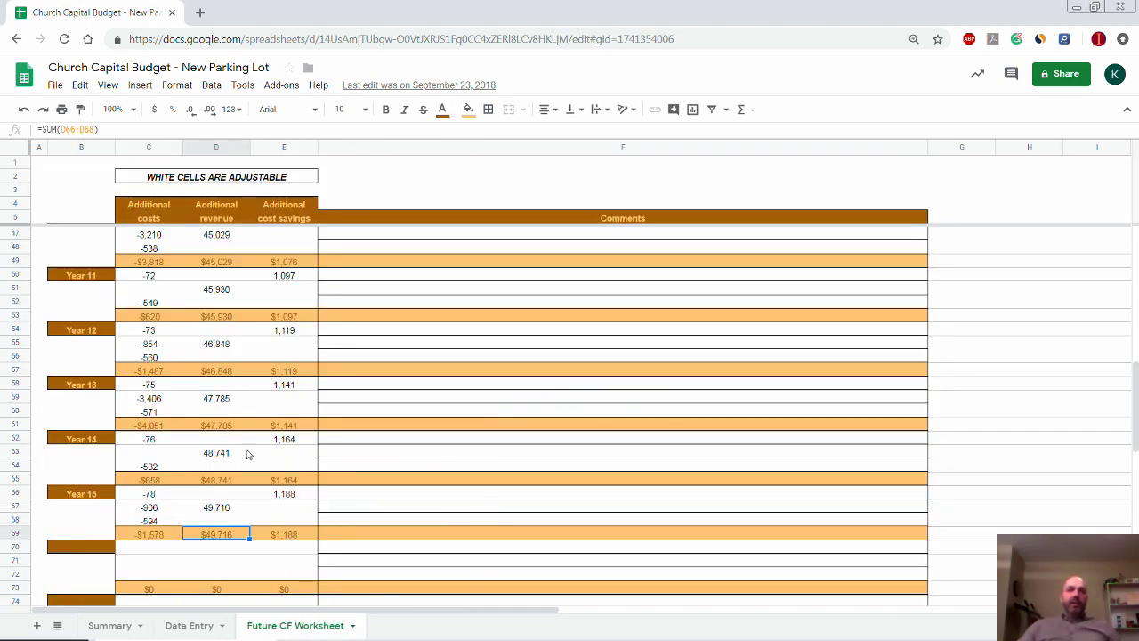
pyautogui.scroll(2, 290, 331)
pyautogui.scroll(10, 290, 332)
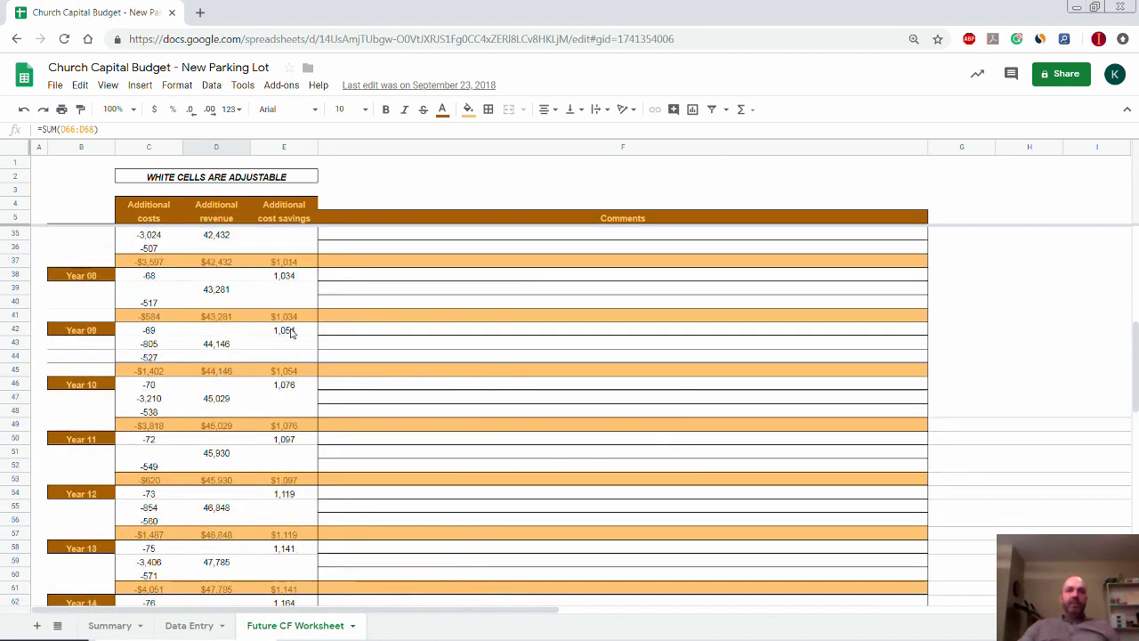
pyautogui.scroll(6, 290, 332)
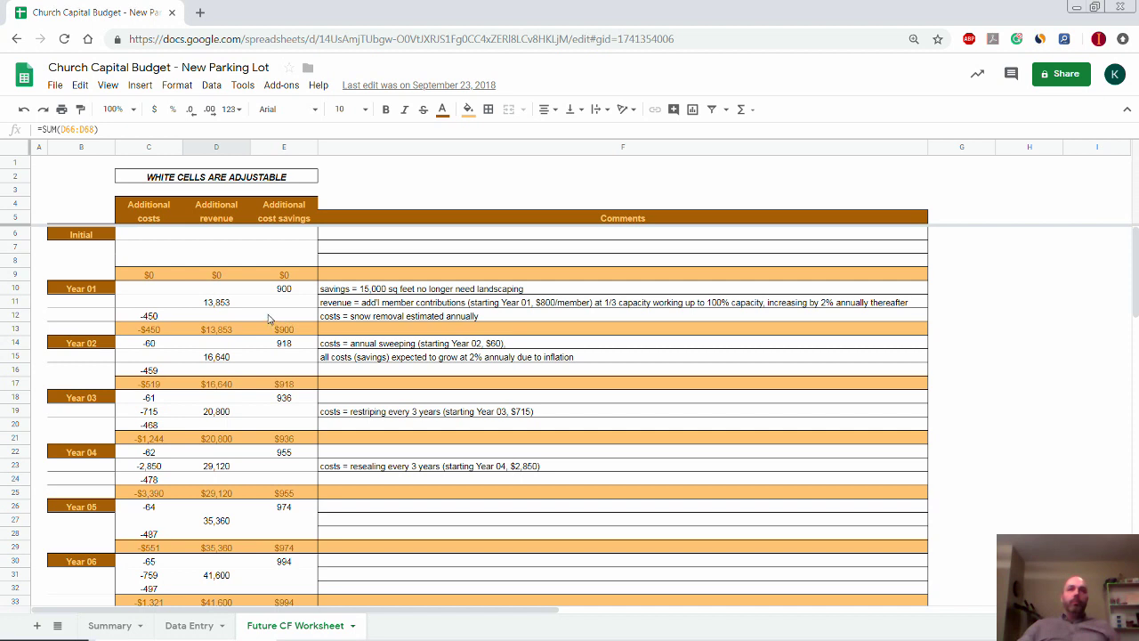
# Step: Check the Year 01 landscaping savings comment, cost savings and additional revenue on the Future CF Worksheet
pyautogui.click(342, 292)
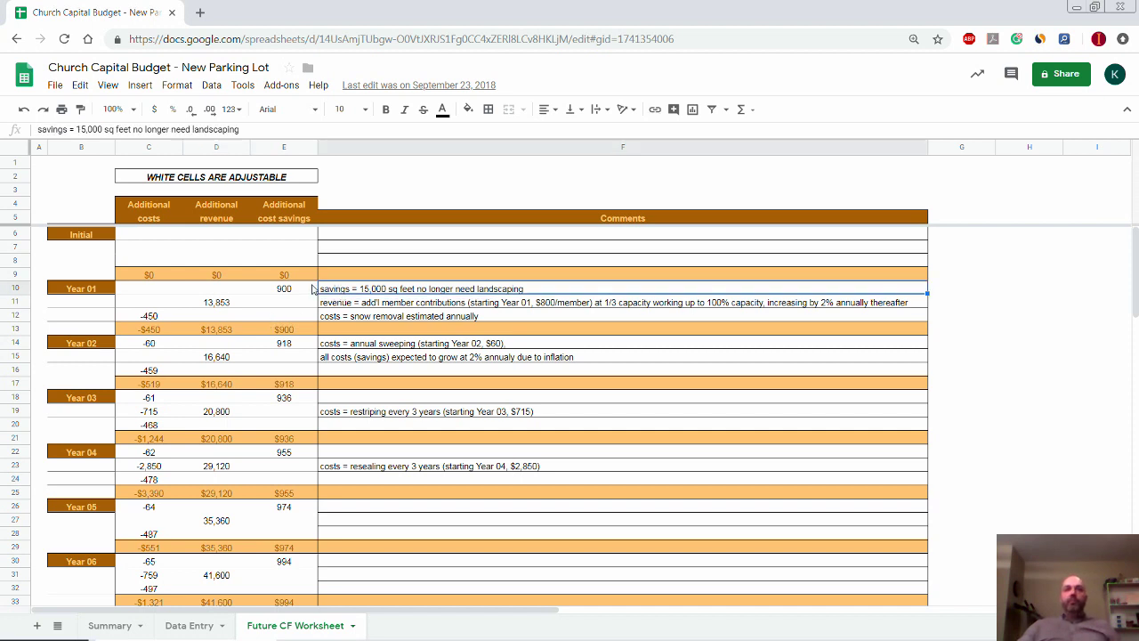
pyautogui.click(293, 292)
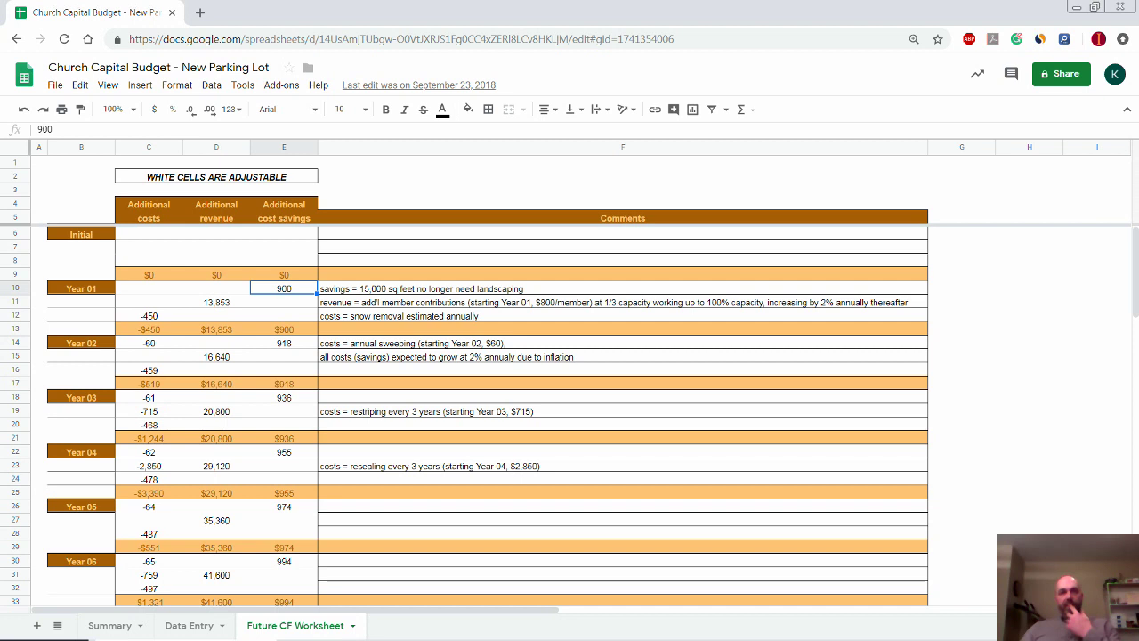
pyautogui.click(218, 307)
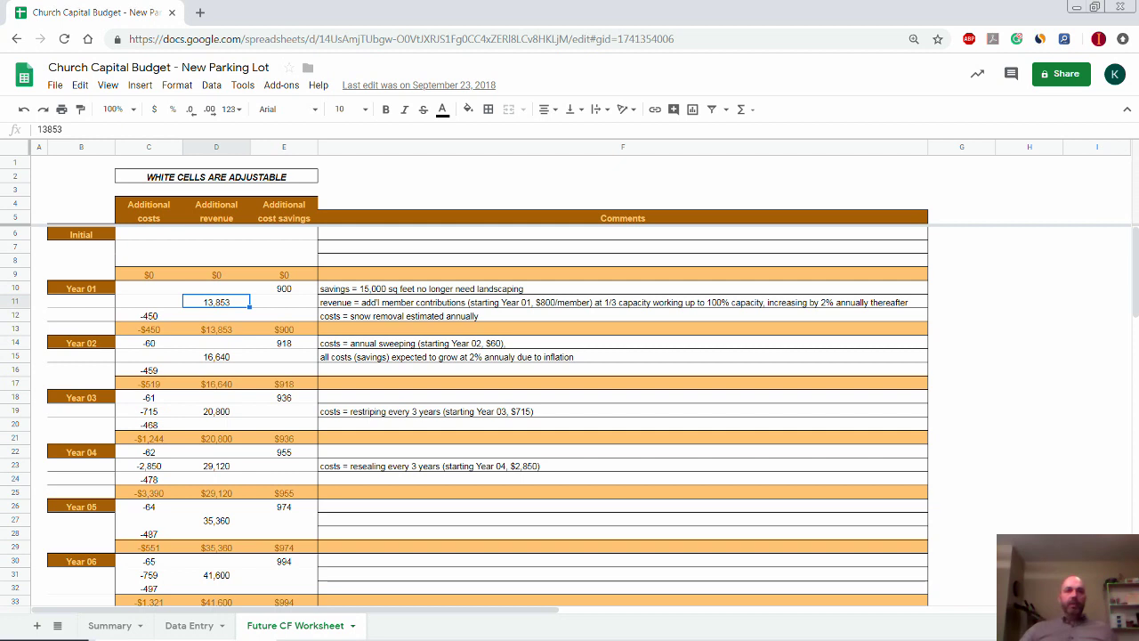
# Step: Return to the Summary sheet and examine the NPV result and its formula
pyautogui.click(104, 634)
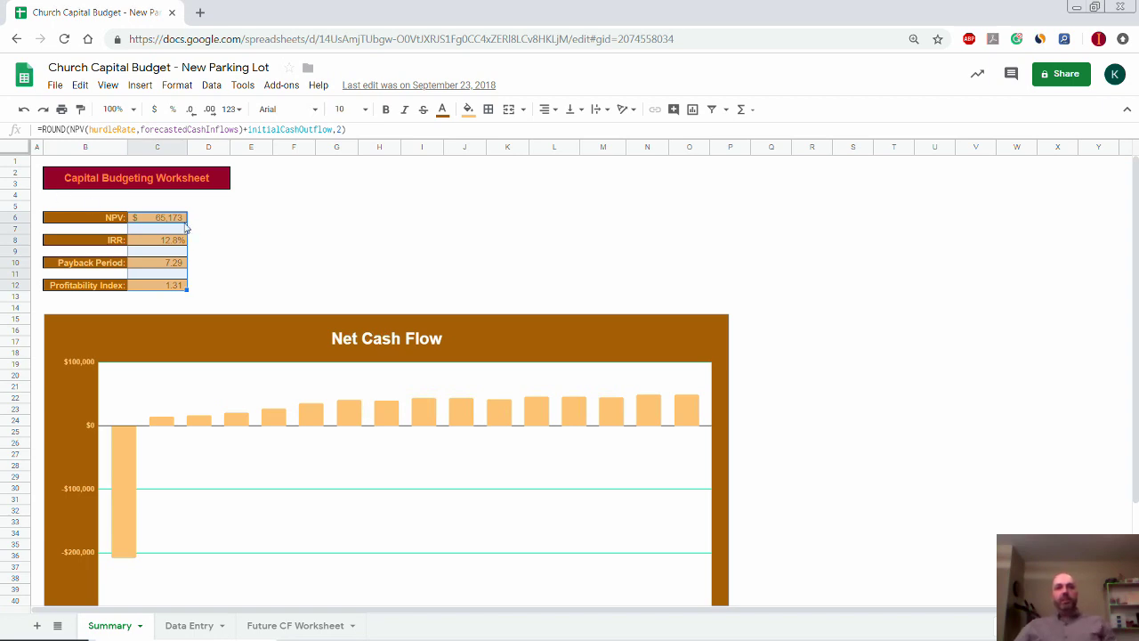
pyautogui.click(203, 244)
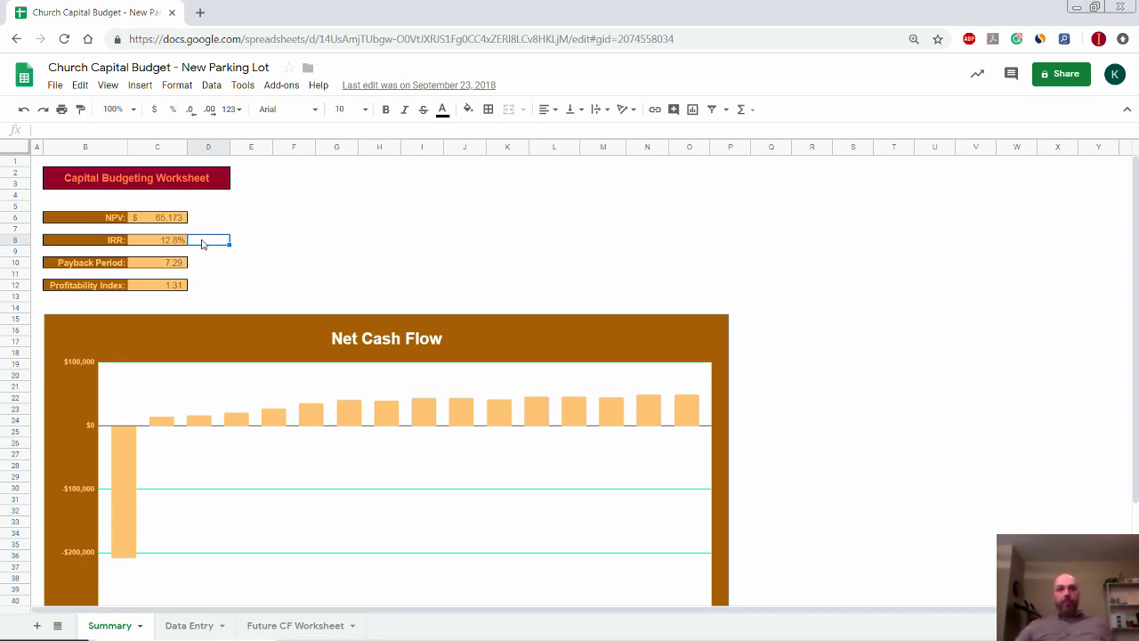
pyautogui.click(168, 222)
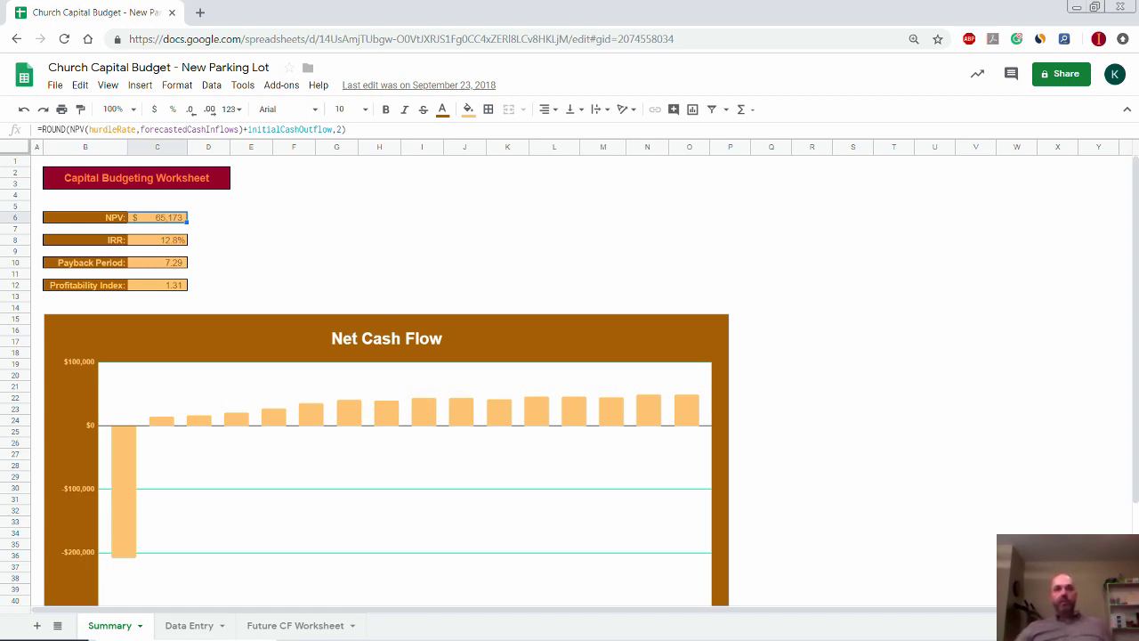
pyautogui.click(111, 221)
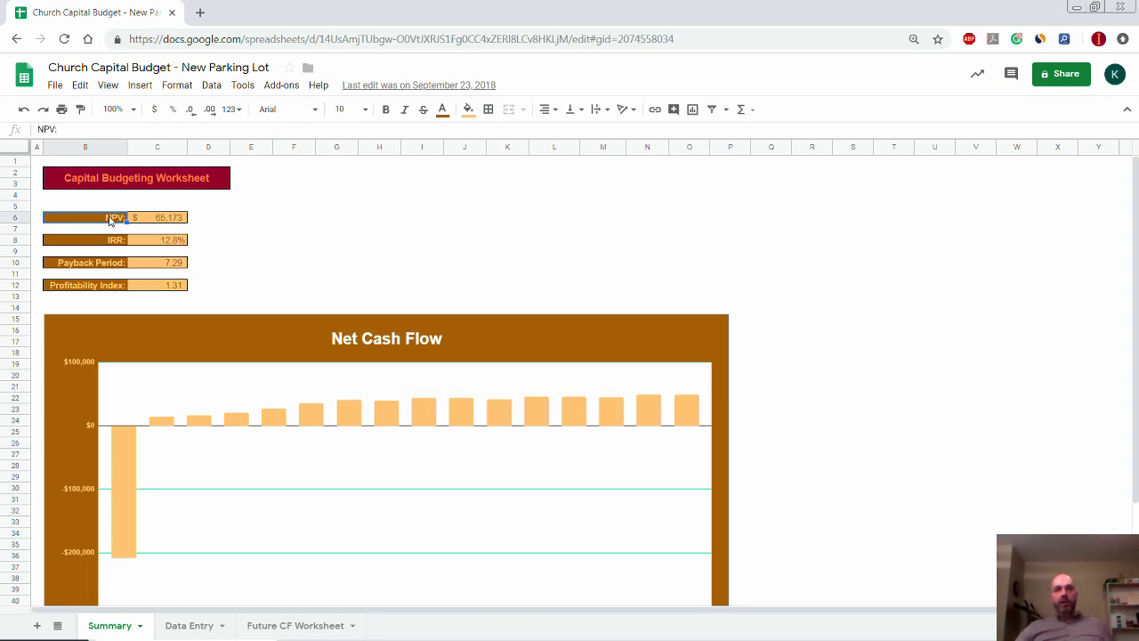
pyautogui.click(148, 223)
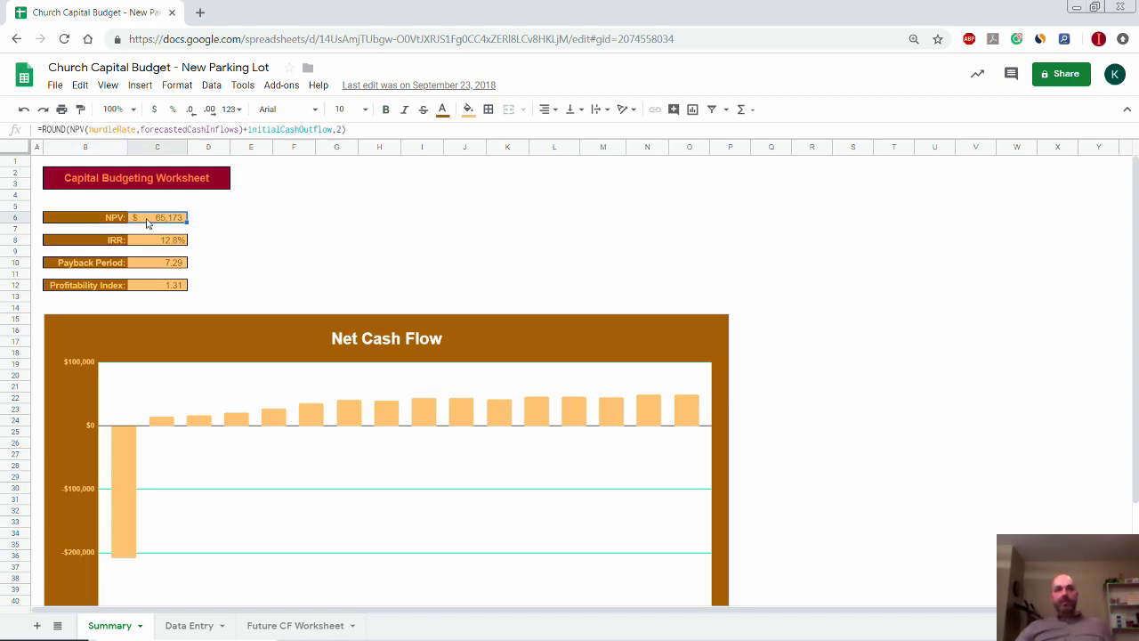
pyautogui.click(196, 219)
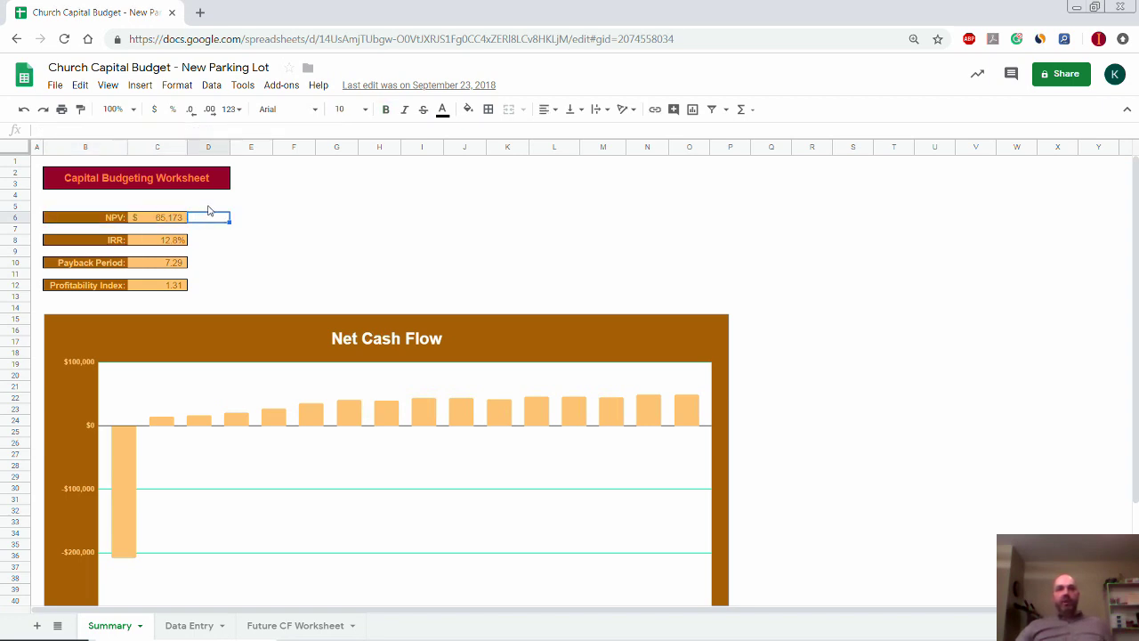
pyautogui.moveTo(209, 210); pyautogui.dragTo(210, 222)
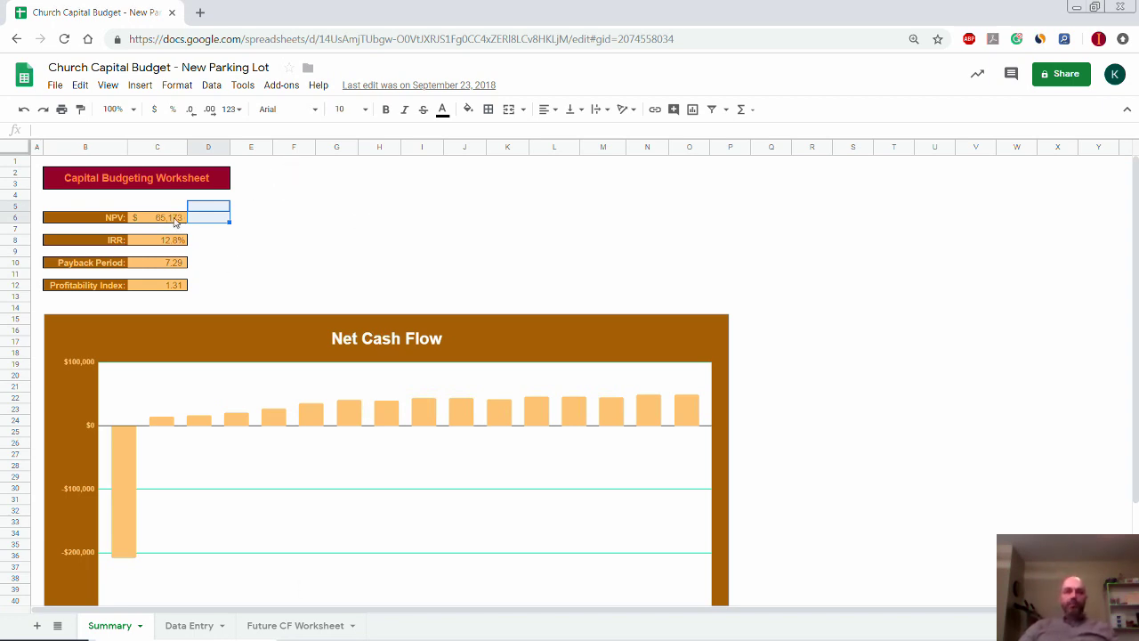
pyautogui.click(175, 220)
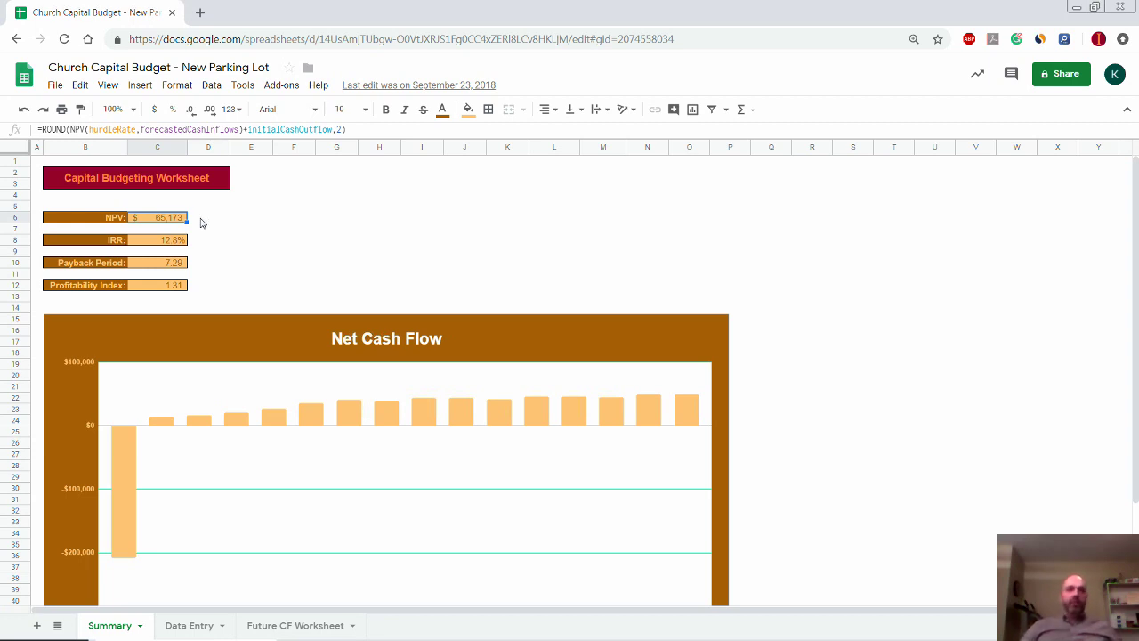
# Step: Compare the Data Entry inputs and yearly net cash flows with the results on the Summary sheet
pyautogui.click(183, 628)
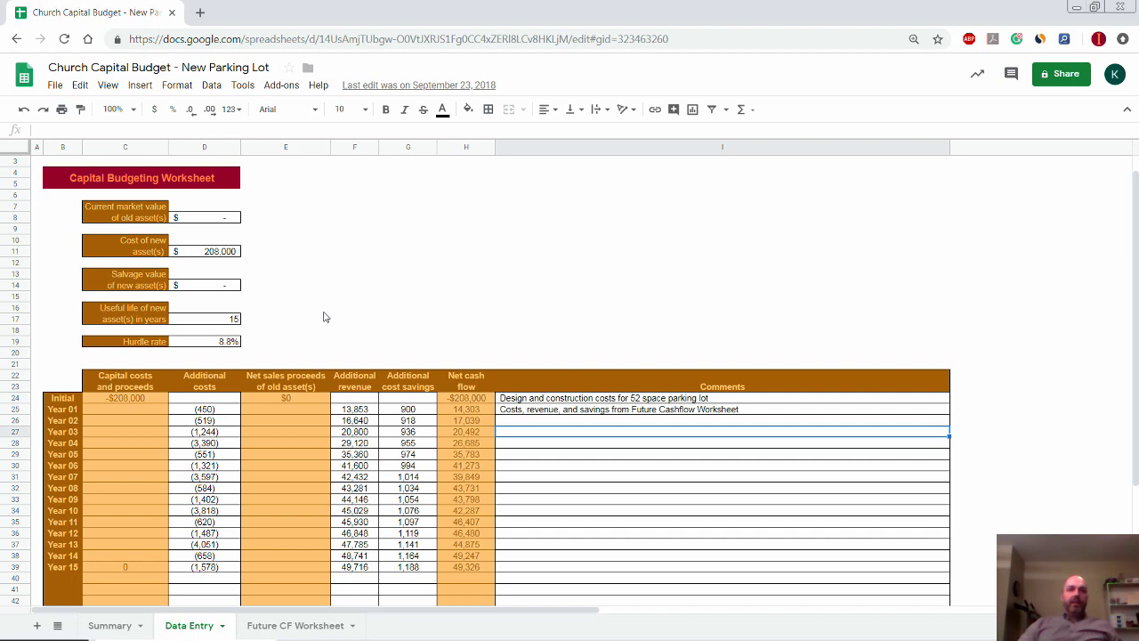
pyautogui.click(114, 623)
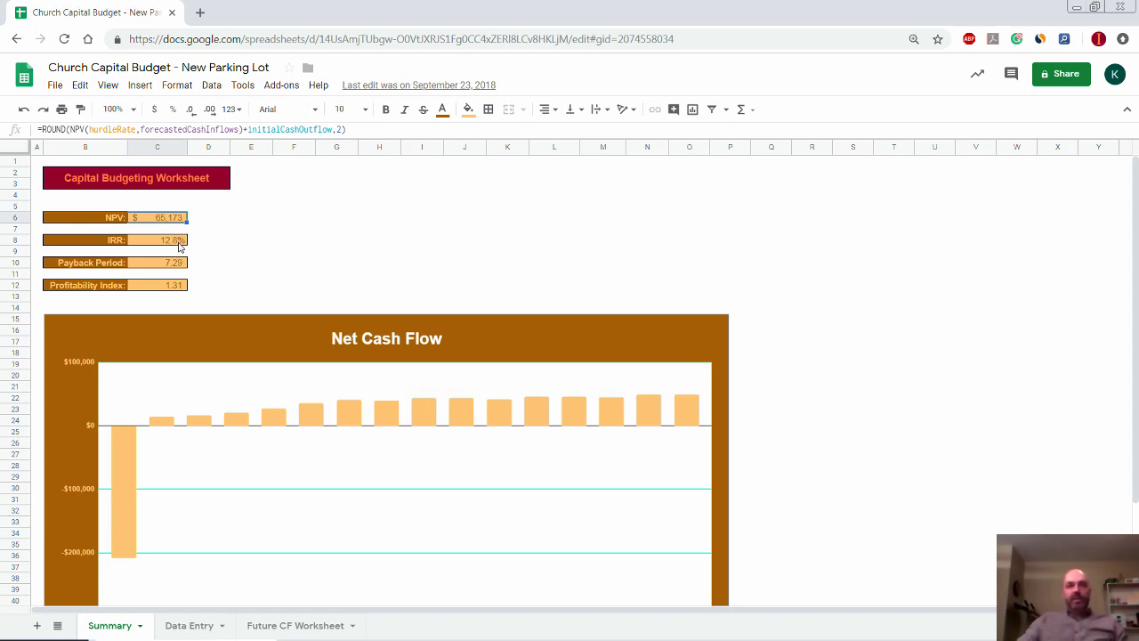
pyautogui.moveTo(204, 209); pyautogui.dragTo(208, 233)
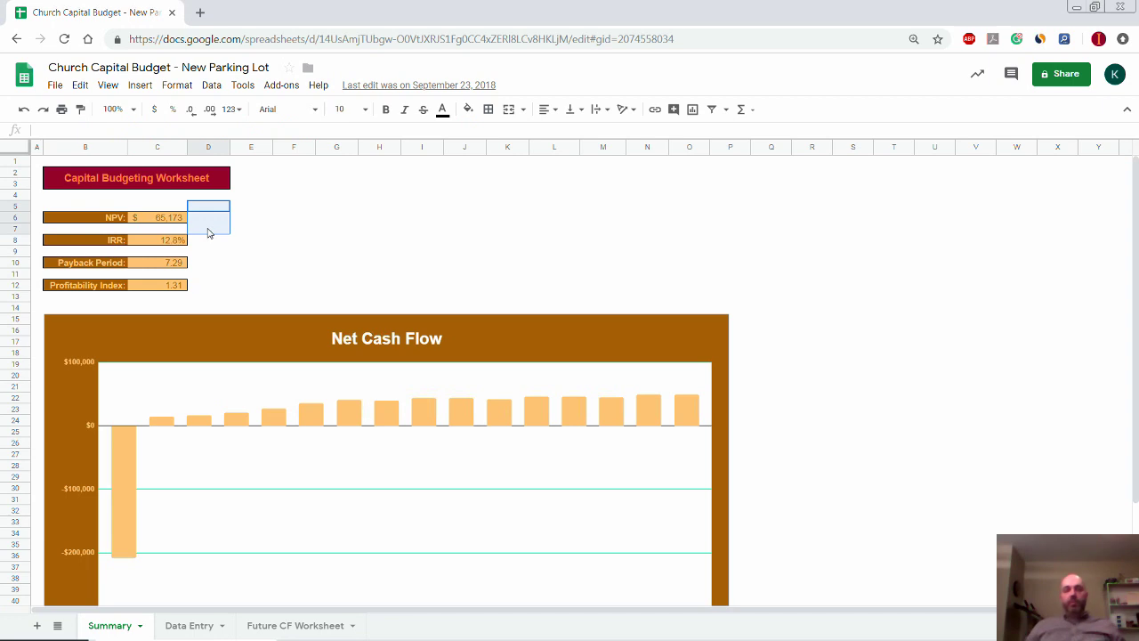
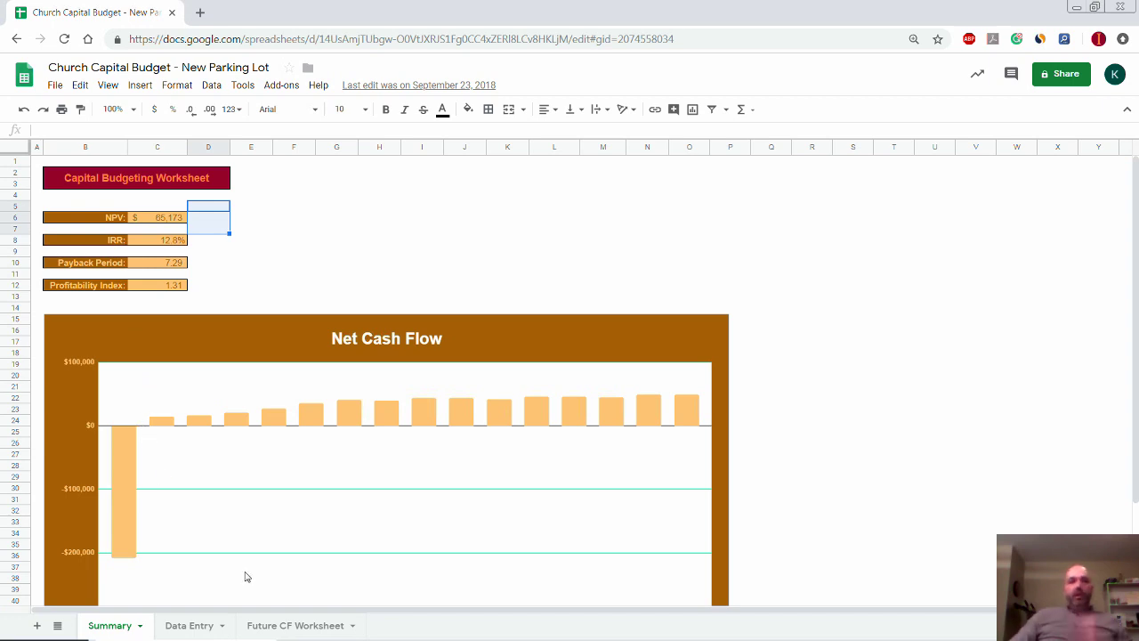
pyautogui.click(216, 625)
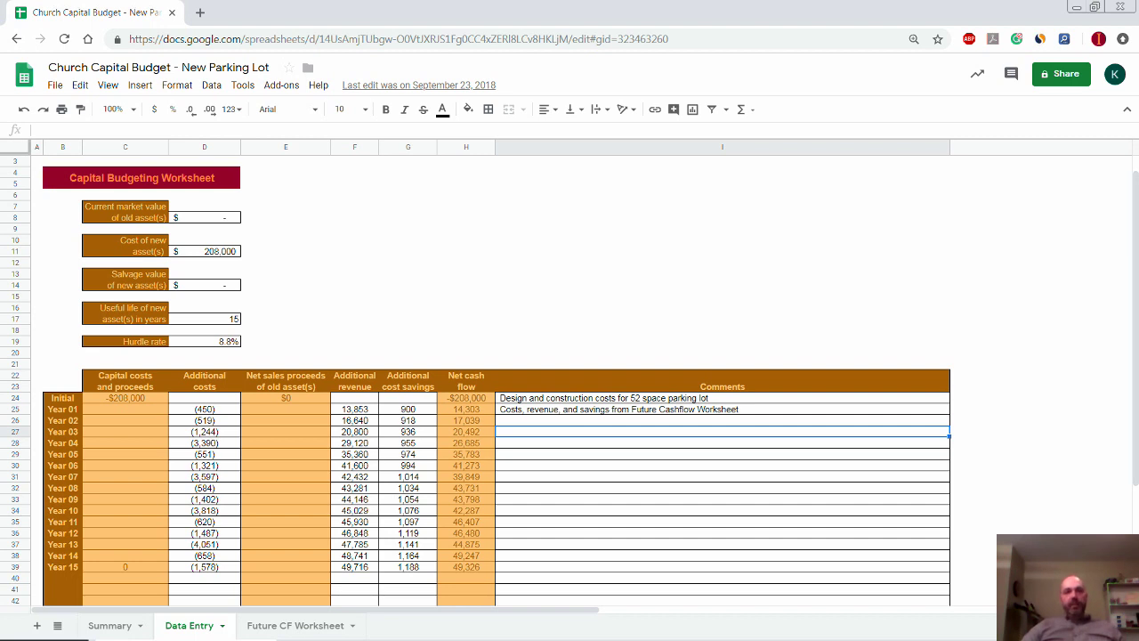
pyautogui.click(127, 628)
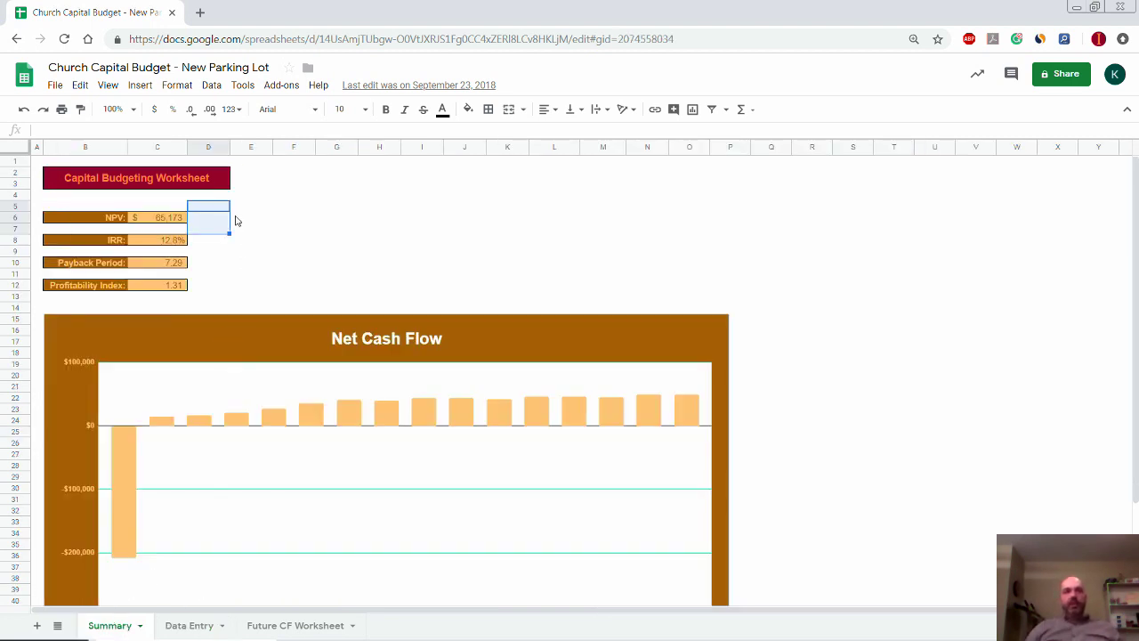
pyautogui.click(235, 220)
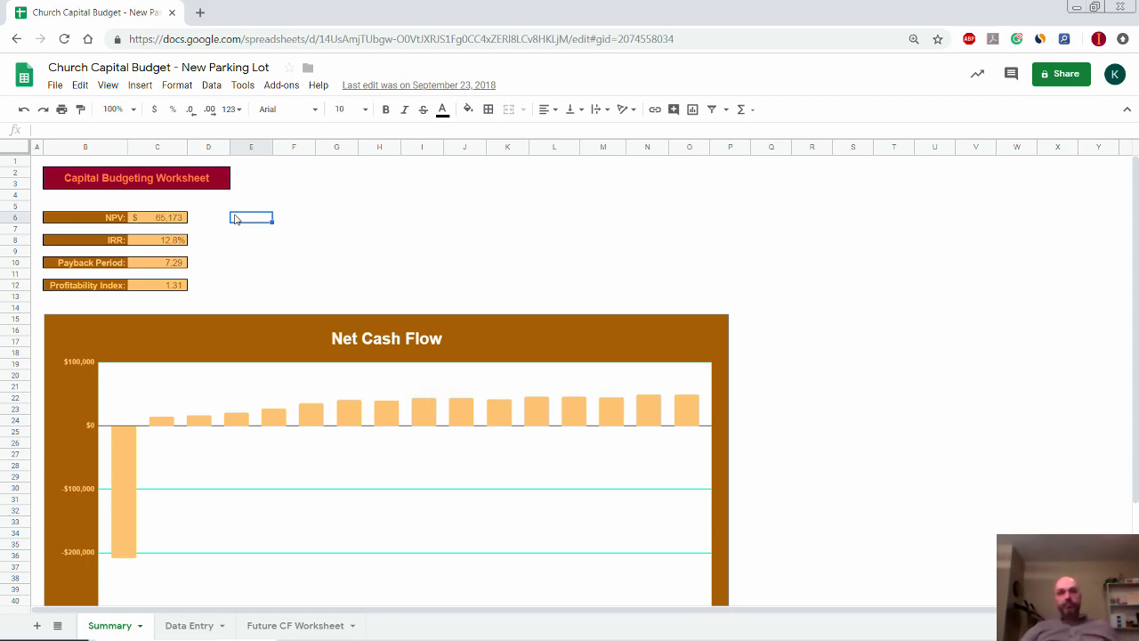
# Step: Examine the NPV and IRR formulas on the Summary sheet, checking the Data Entry sheet in between
pyautogui.click(175, 219)
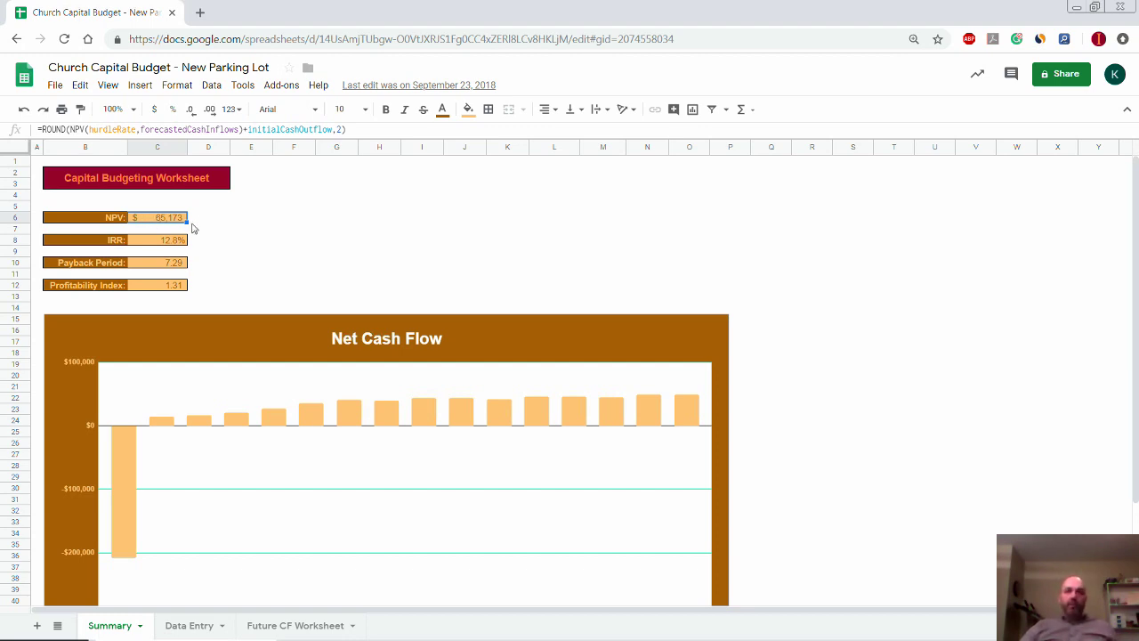
pyautogui.click(191, 624)
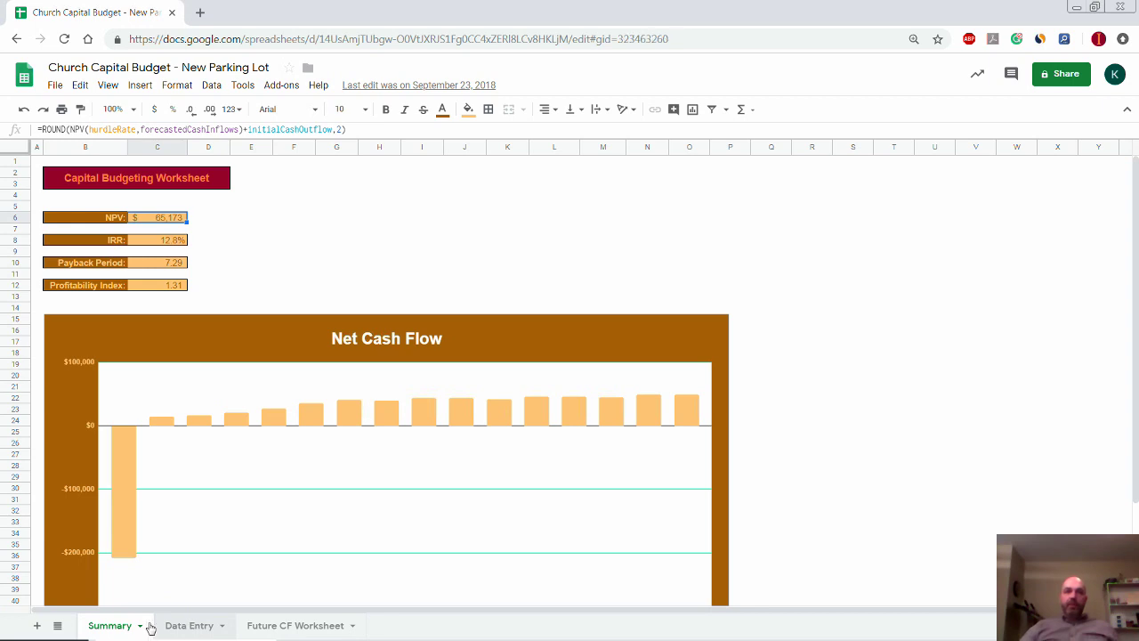
pyautogui.click(112, 629)
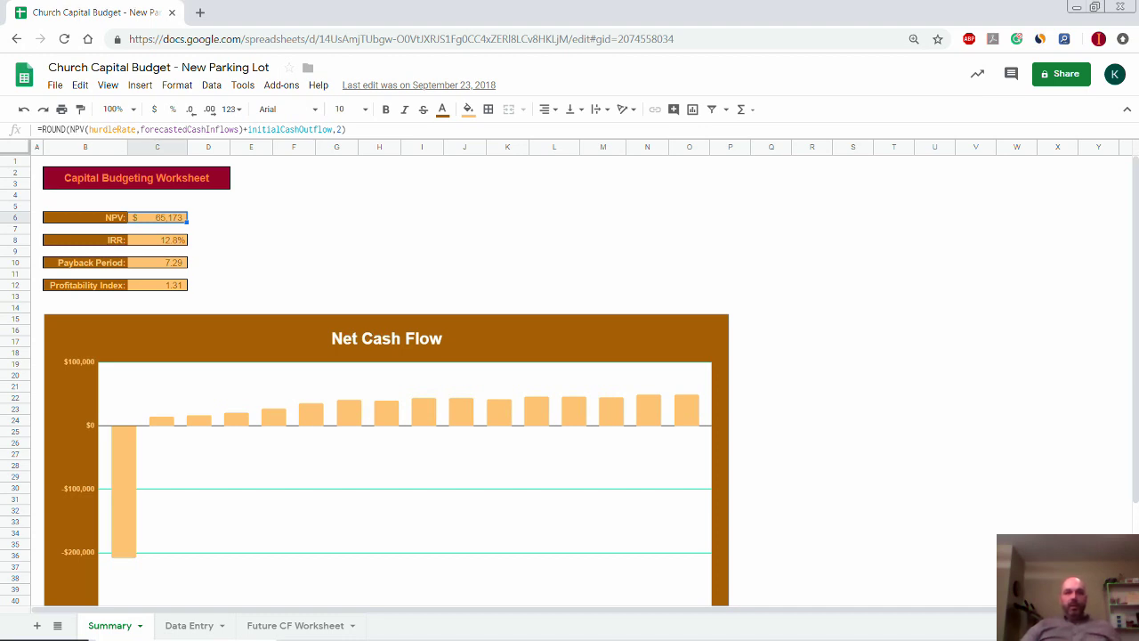
pyautogui.click(157, 239)
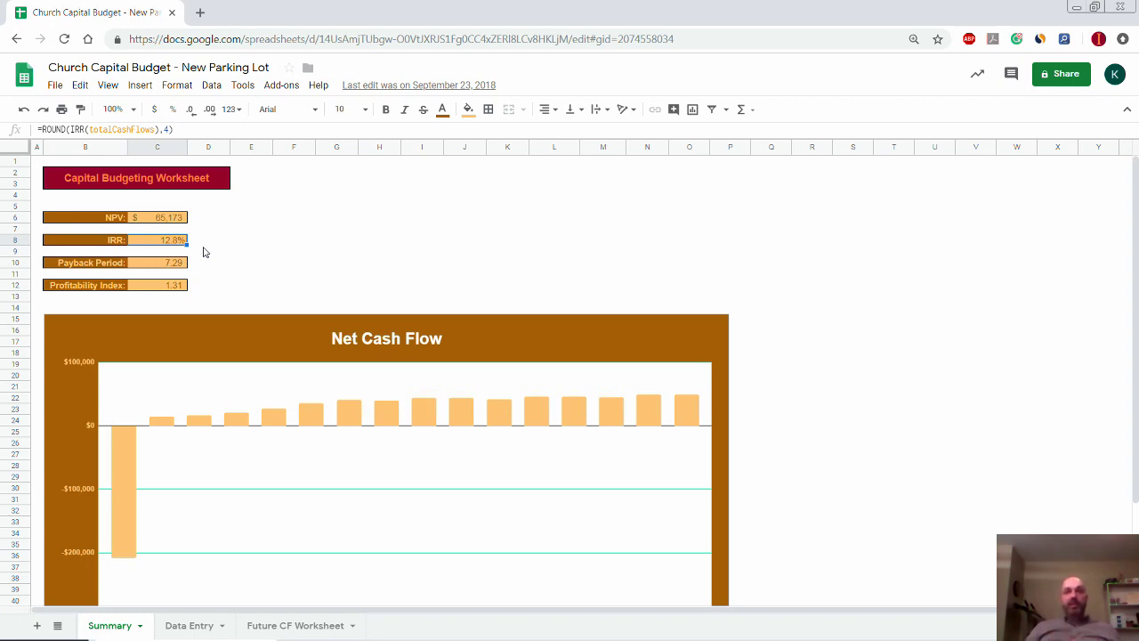
pyautogui.click(158, 219)
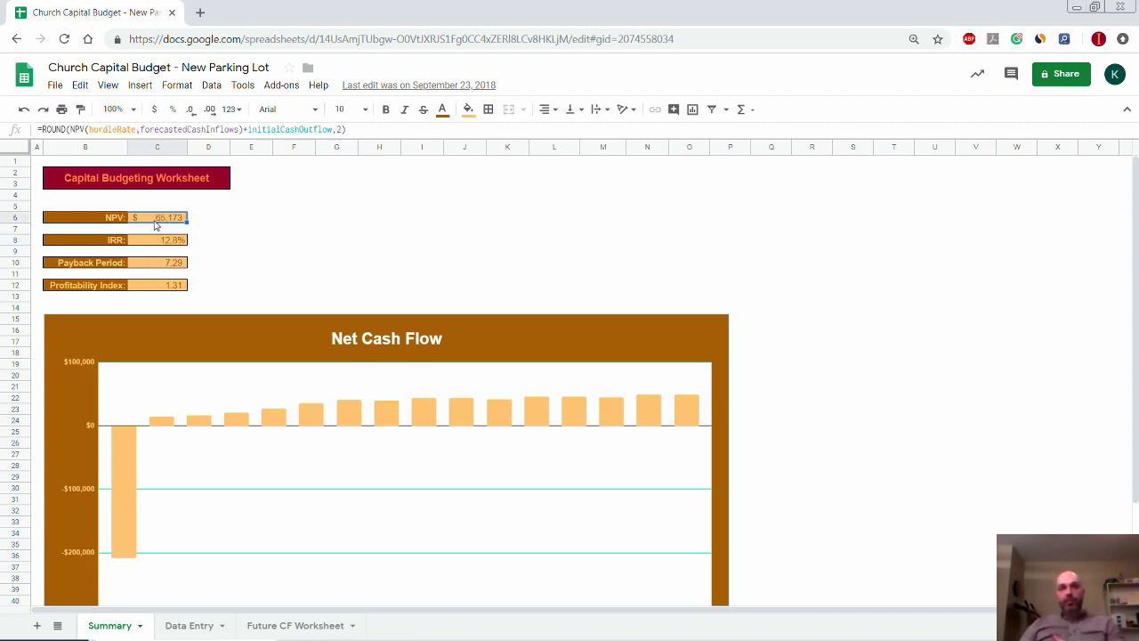
pyautogui.click(149, 242)
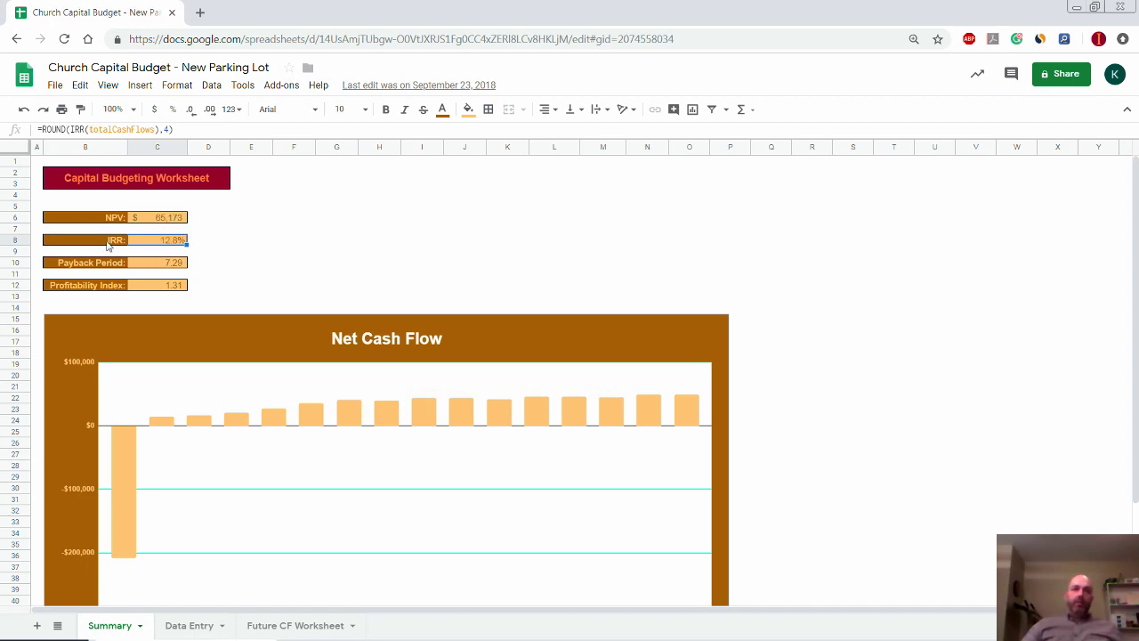
# Step: Set the hurdle rate on the Data Entry sheet to 12.8% and check the Summary results
pyautogui.click(187, 625)
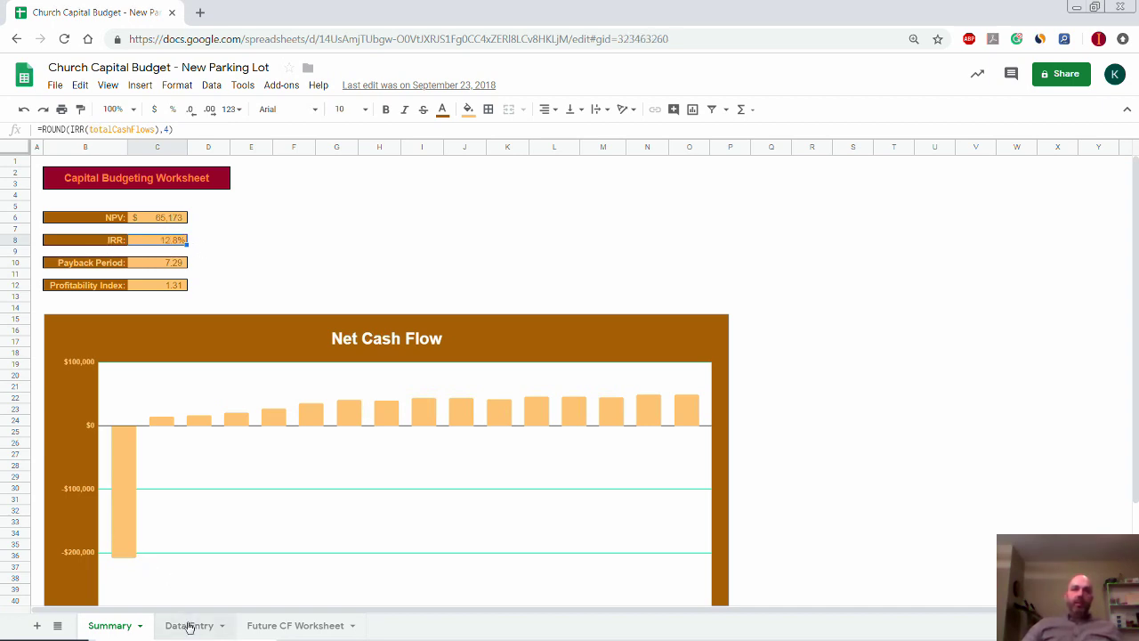
pyautogui.click(207, 343)
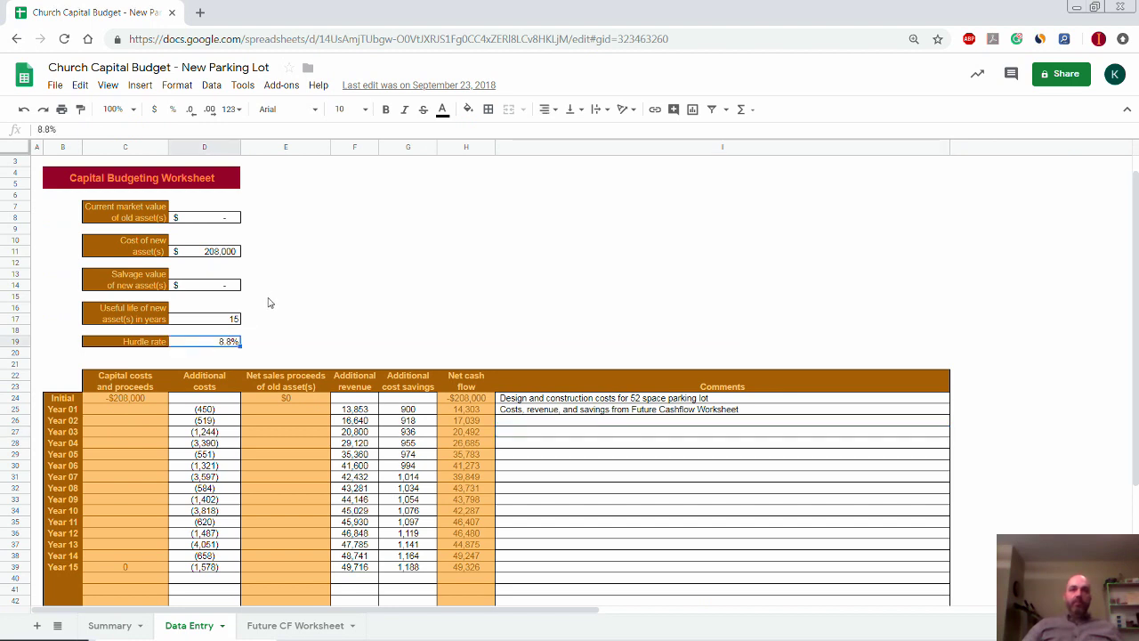
pyautogui.click(122, 631)
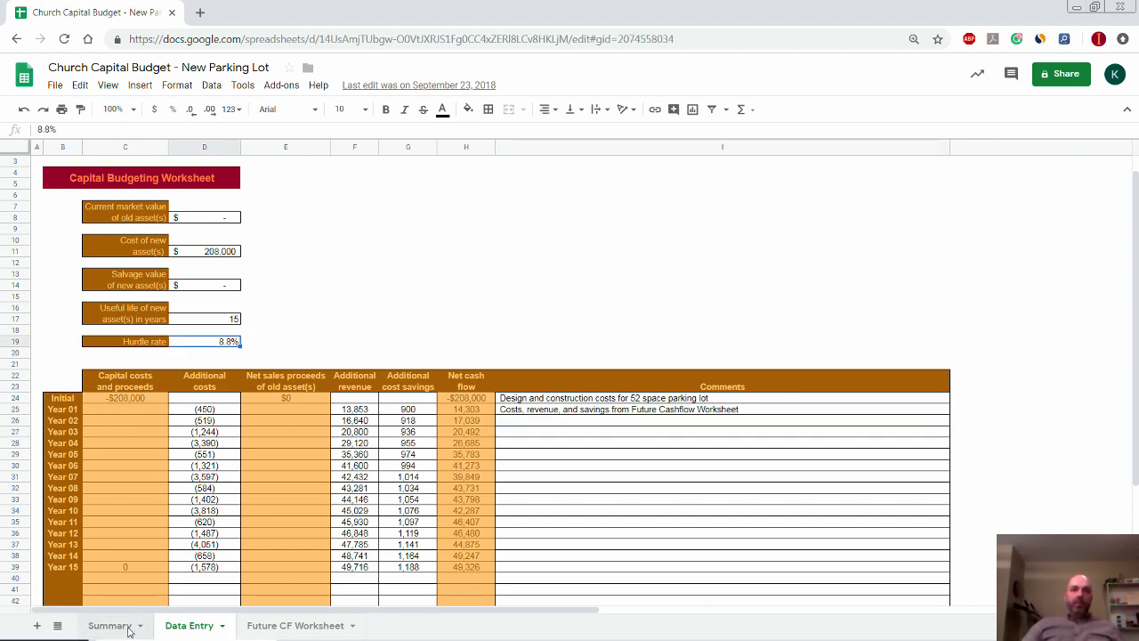
pyautogui.click(190, 626)
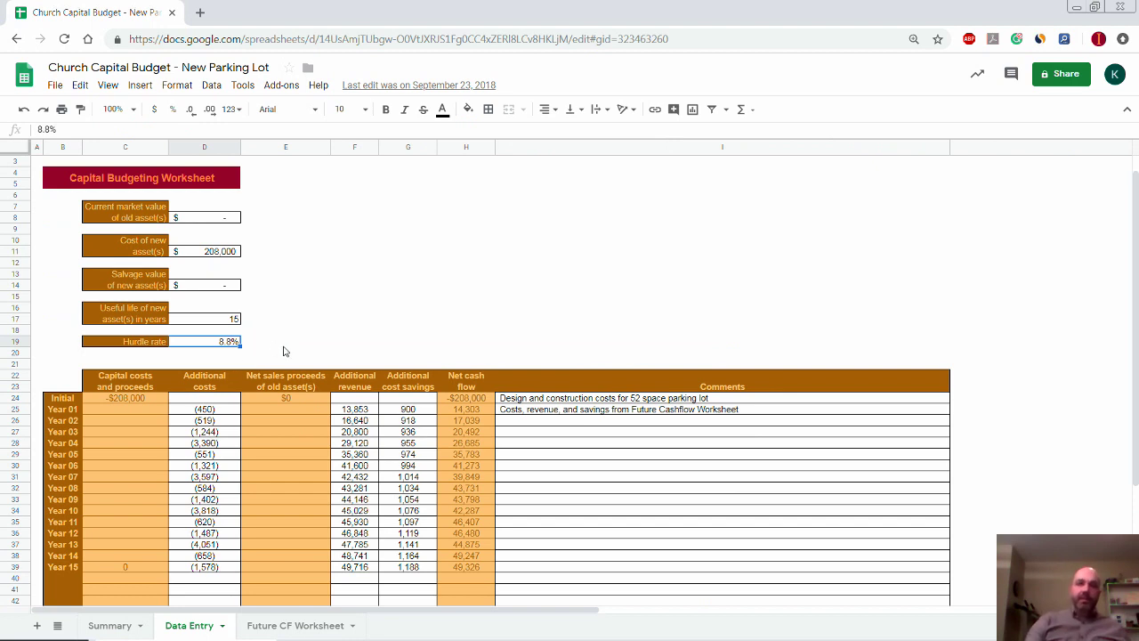
pyautogui.write('12')
pyautogui.press('Return')
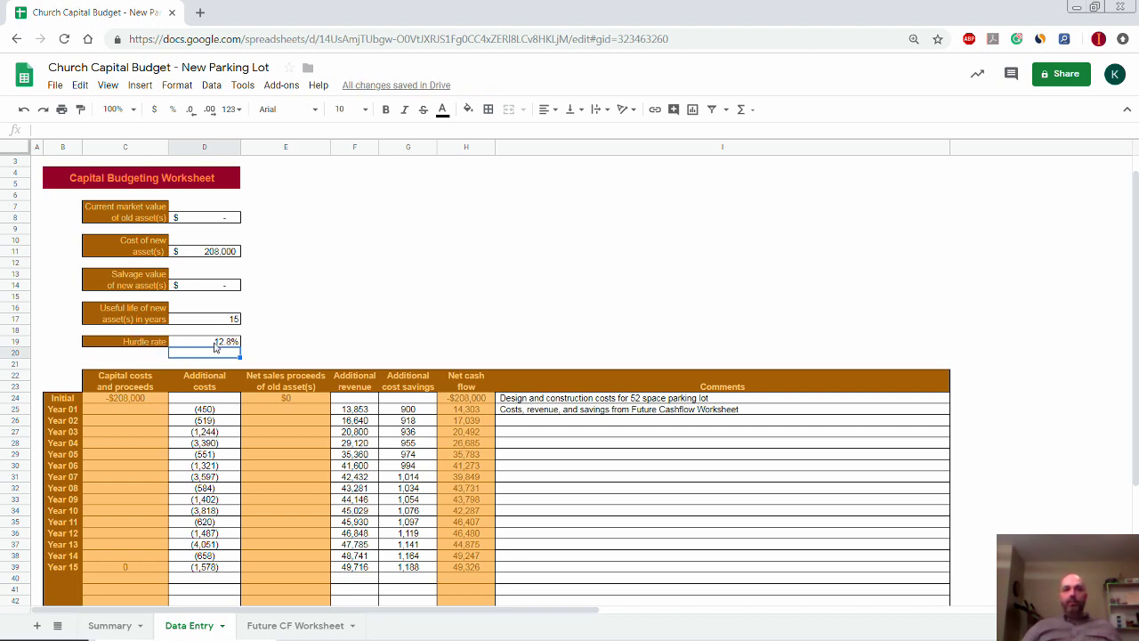
pyautogui.click(120, 629)
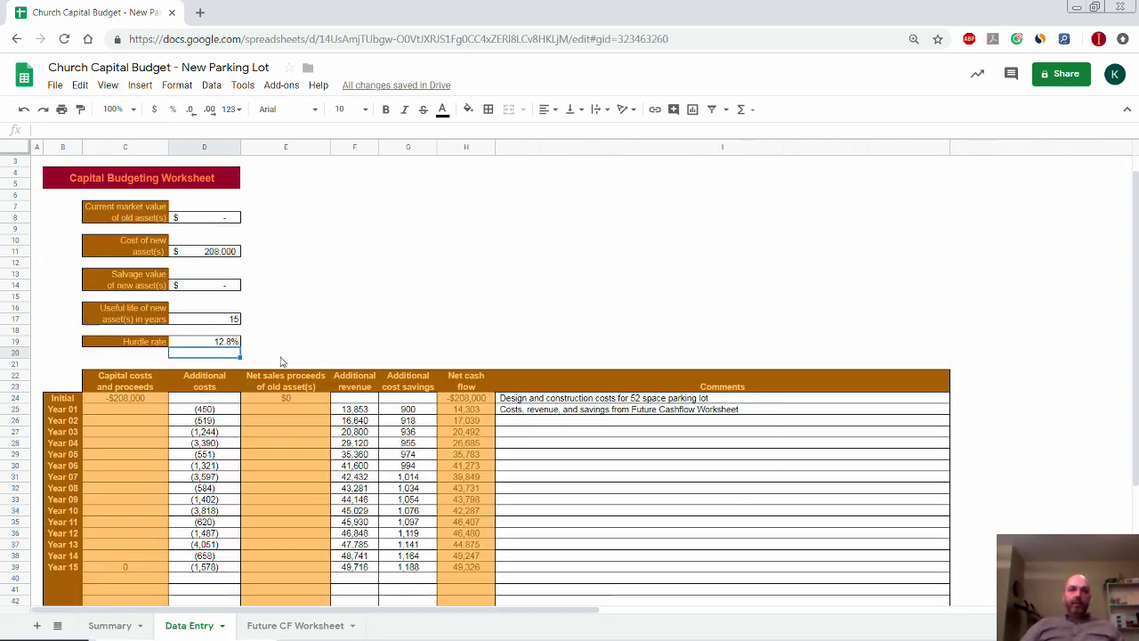
# Step: Set the hurdle rate to 8.8%, check the Summary results and return to the Data Entry sheet
pyautogui.click(237, 343)
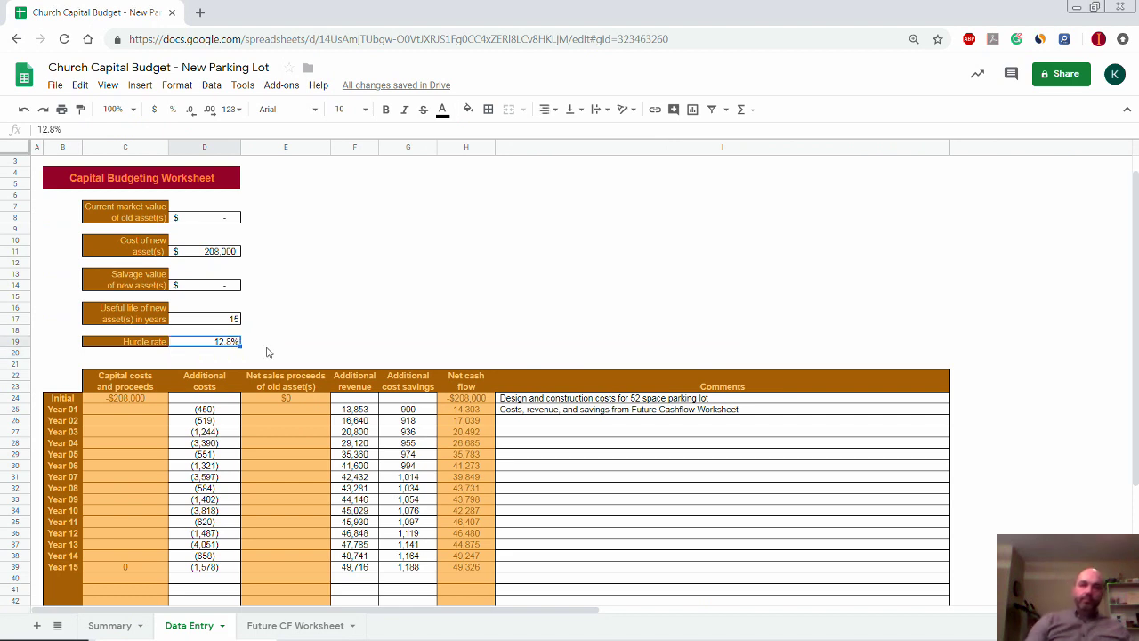
pyautogui.write('8.8%')
pyautogui.press('Return')
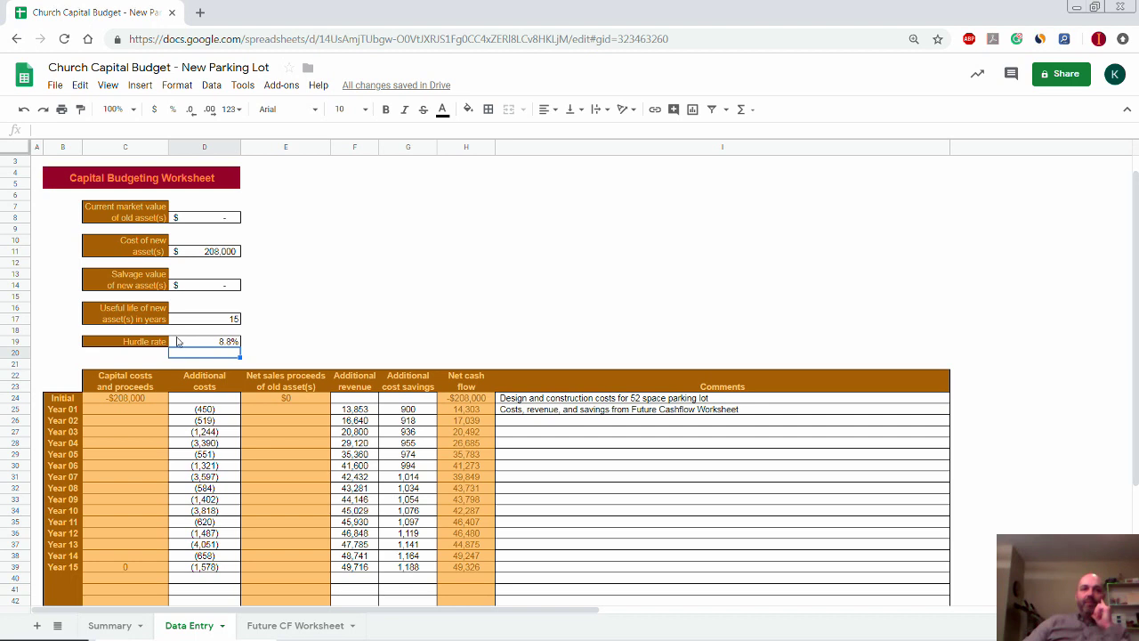
pyautogui.click(134, 621)
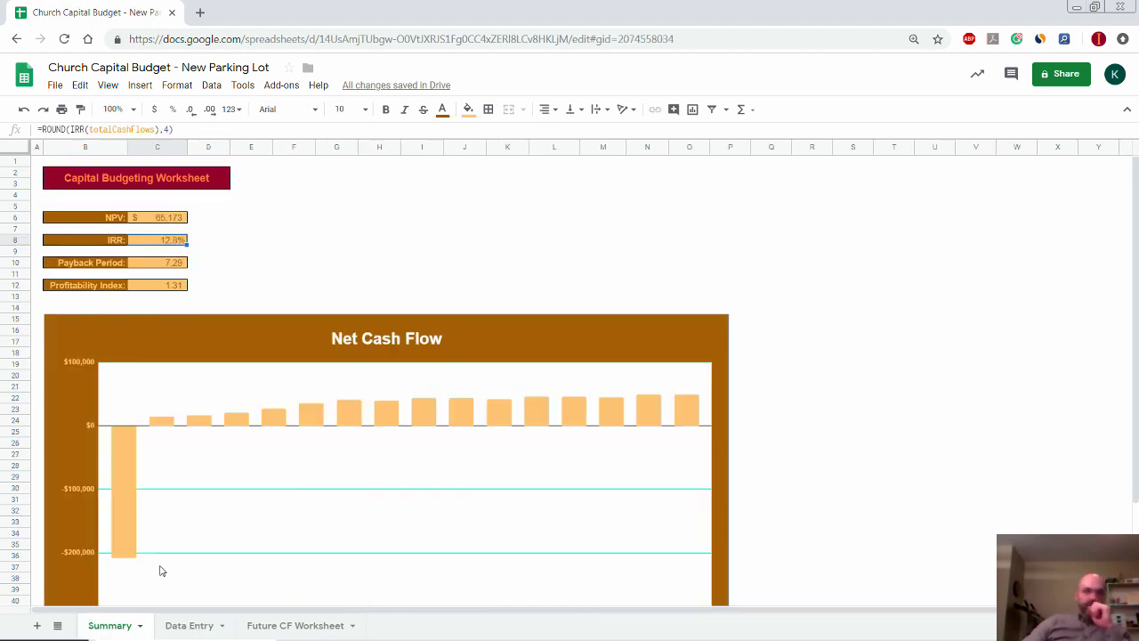
pyautogui.click(216, 242)
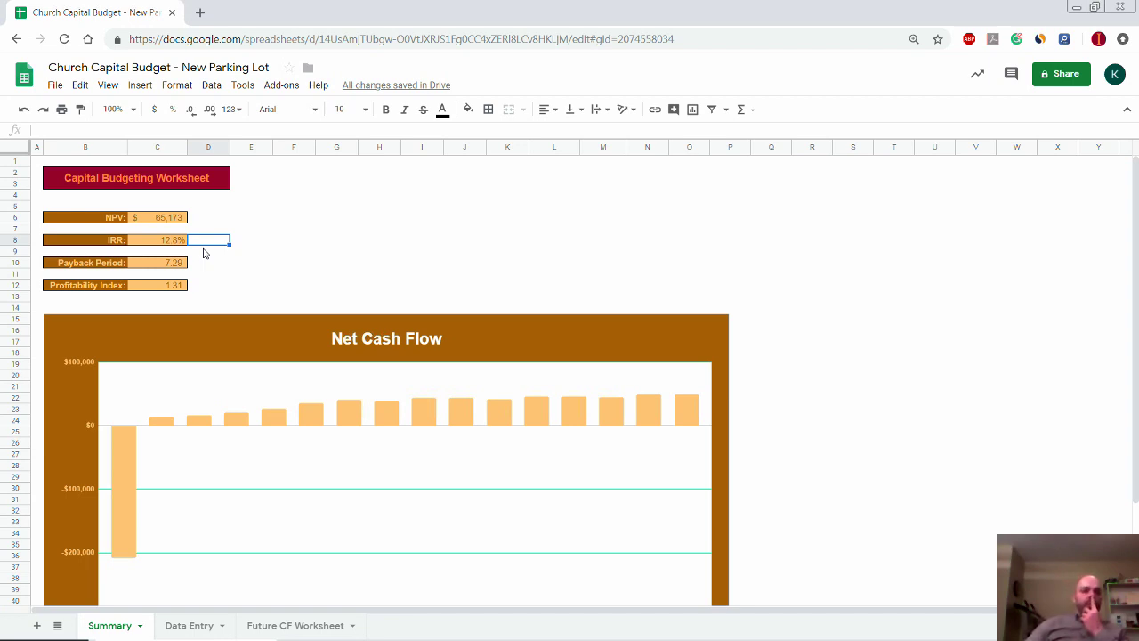
pyautogui.click(197, 628)
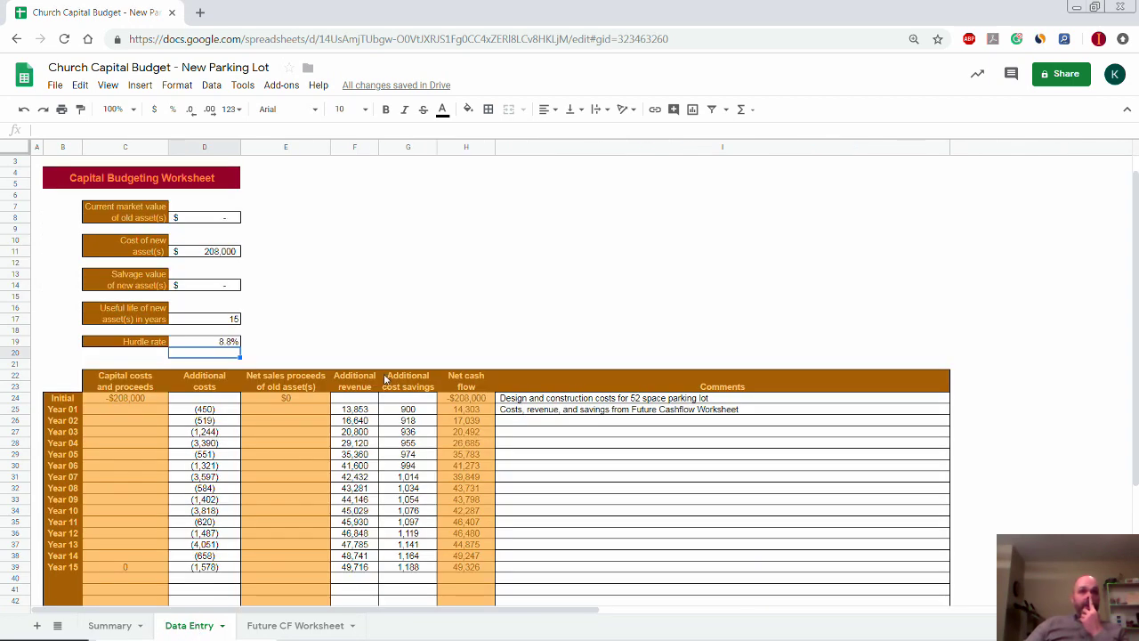
# Step: Try a Year 01 additional revenue of 100,000, check the NPV and IRR on the Summary sheet, and undo the change
pyautogui.click(356, 410)
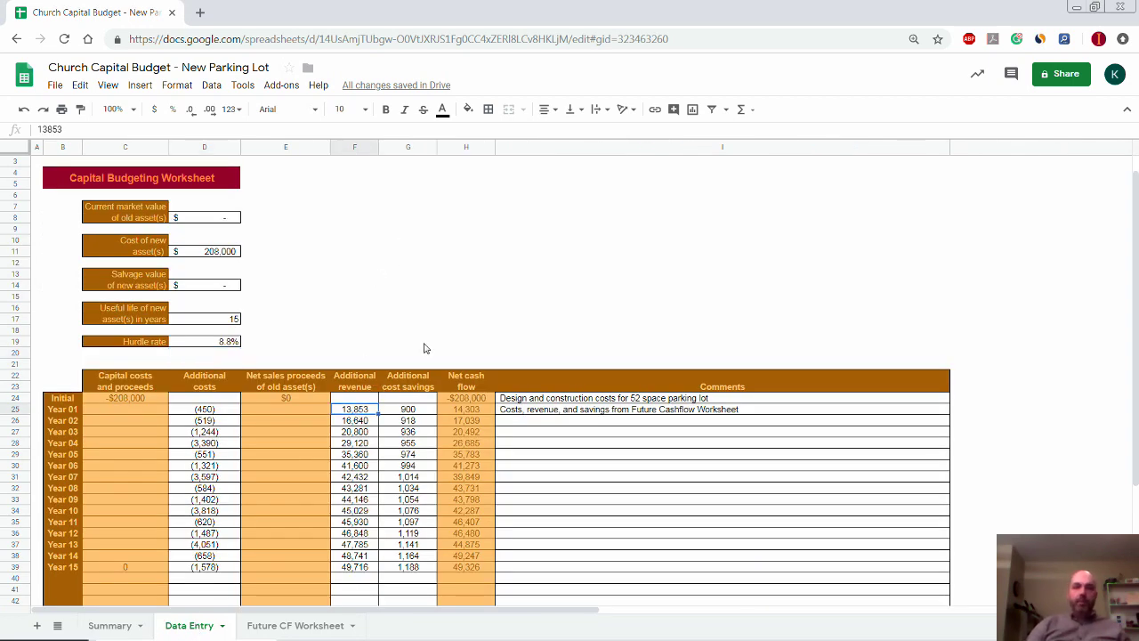
pyautogui.write('100,00')
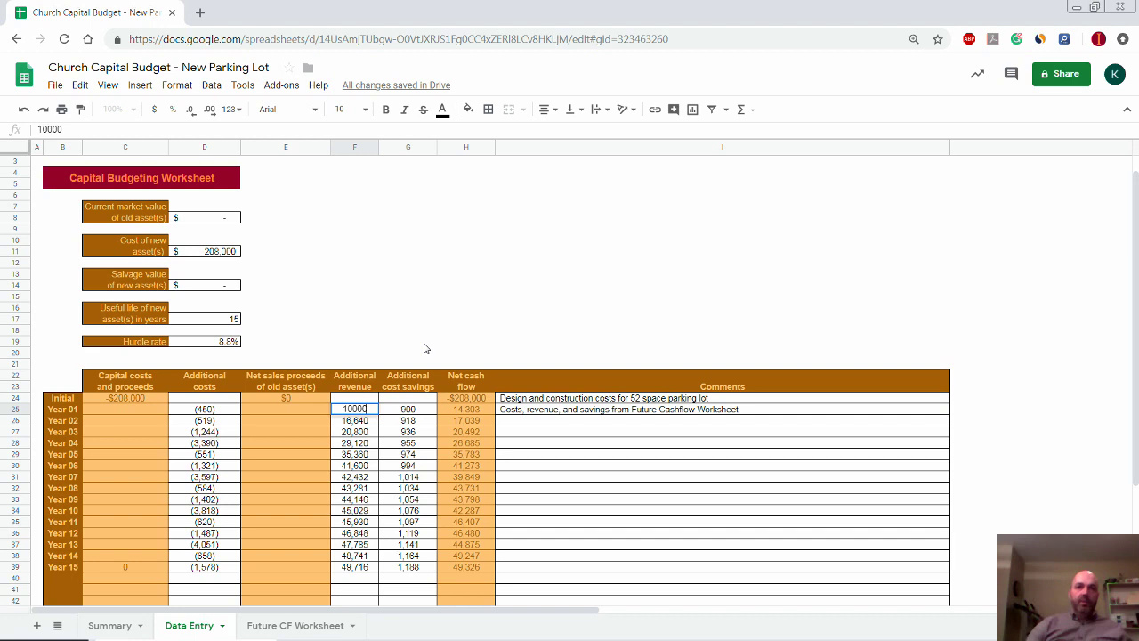
pyautogui.write('0')
pyautogui.press('Return')
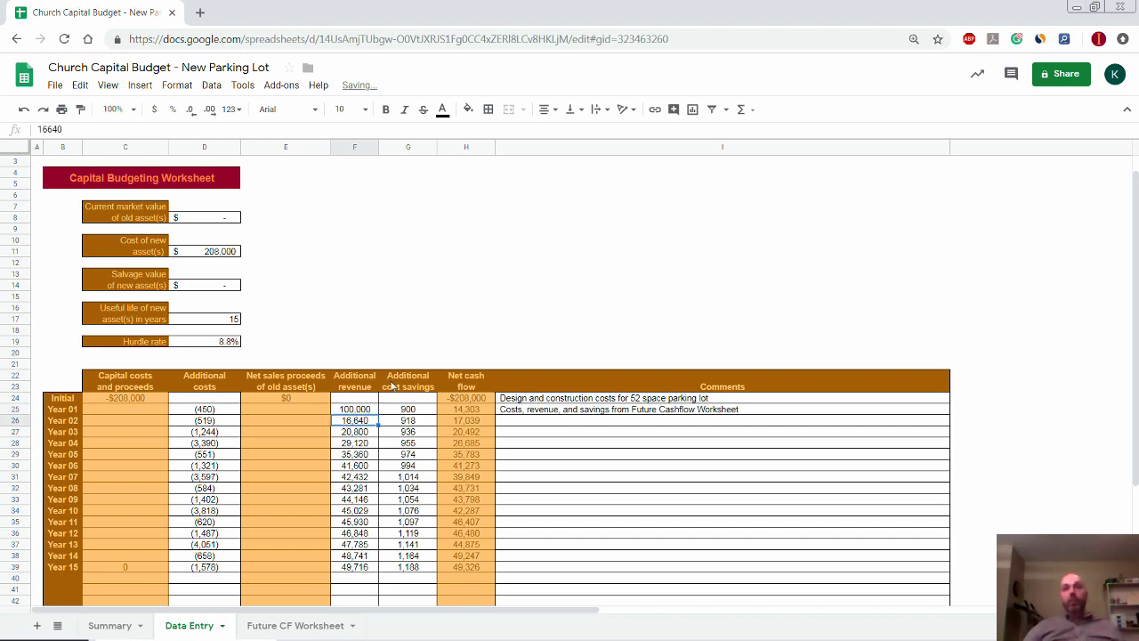
pyautogui.click(124, 628)
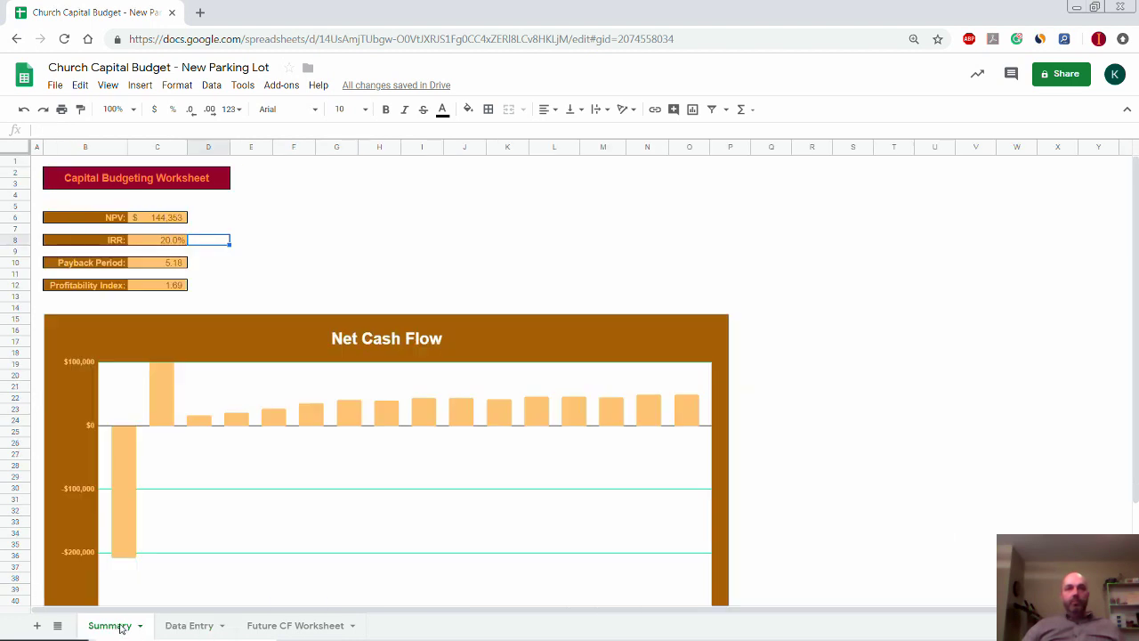
pyautogui.click(148, 231)
pyautogui.click(152, 221)
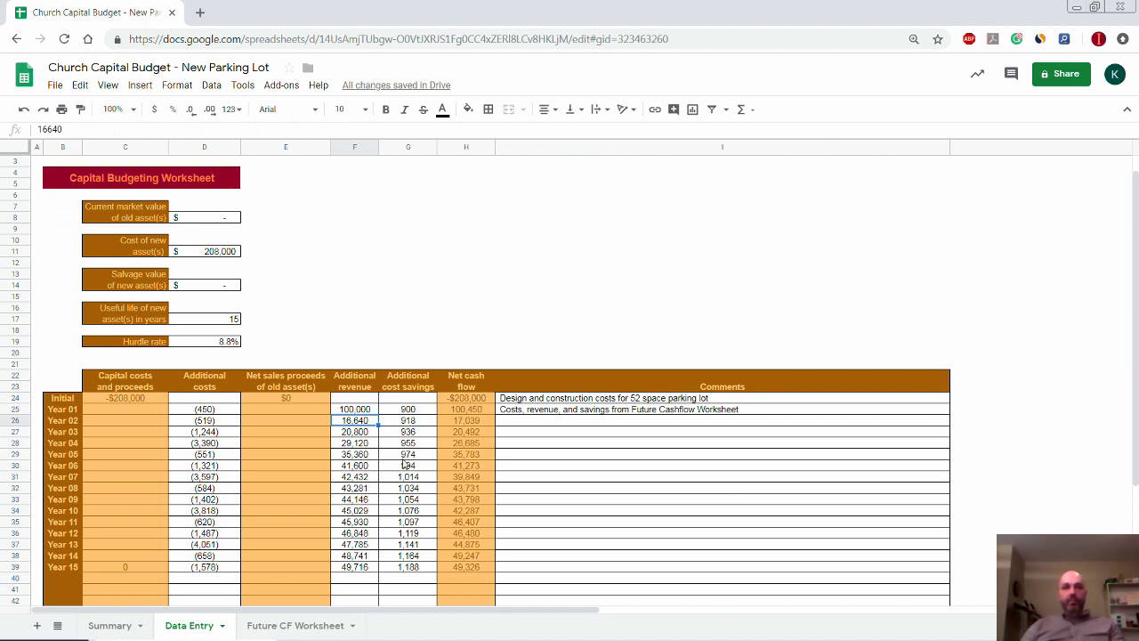
pyautogui.hotkey('ctrl', 'z')
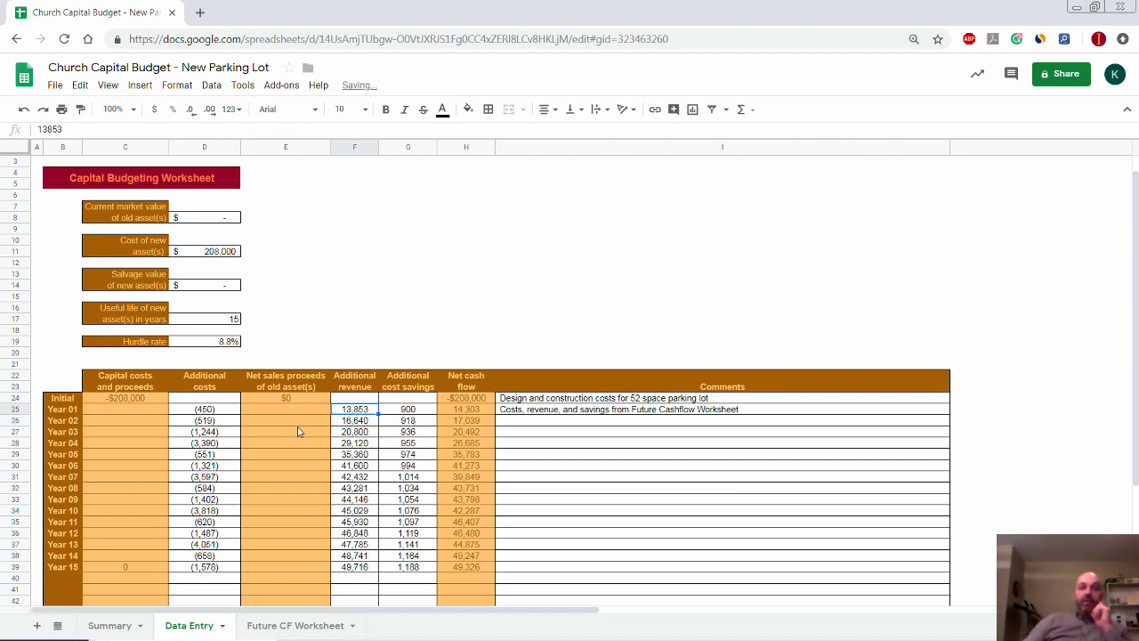
# Step: Examine the payback period on the Summary sheet against the new asset's cost and the Year 01 net cash flow on Data Entry
pyautogui.click(96, 627)
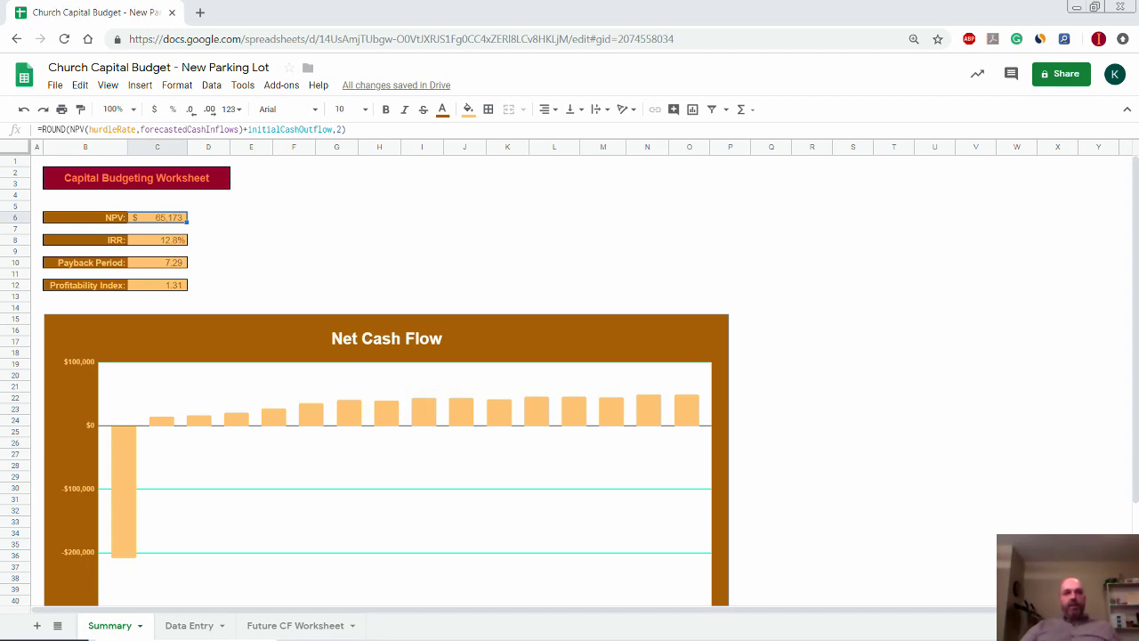
pyautogui.click(161, 262)
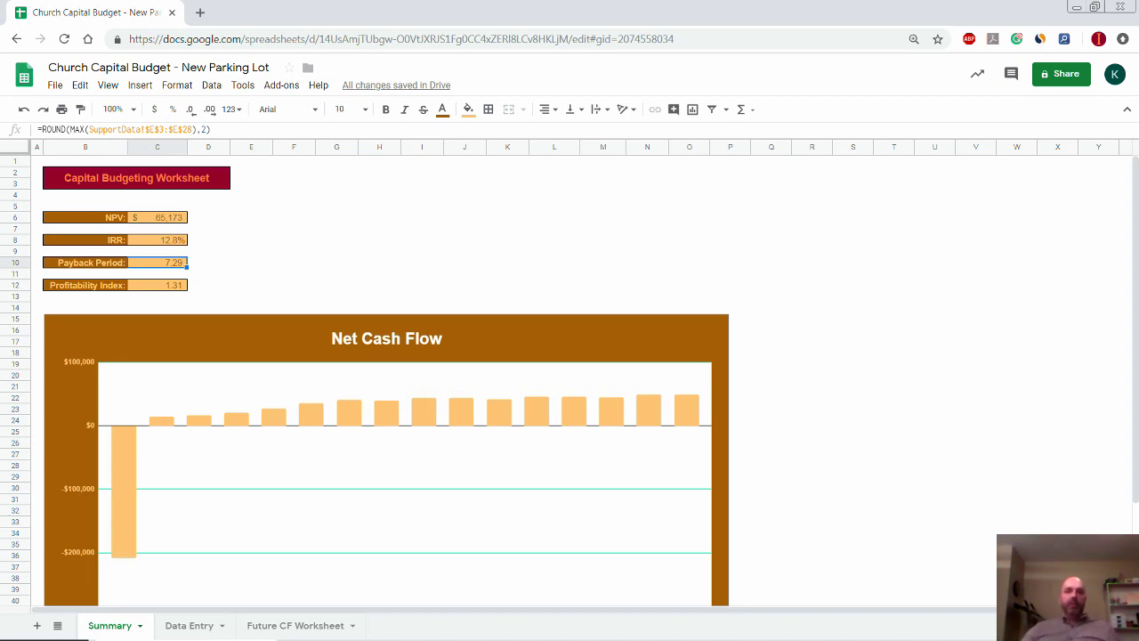
pyautogui.click(209, 628)
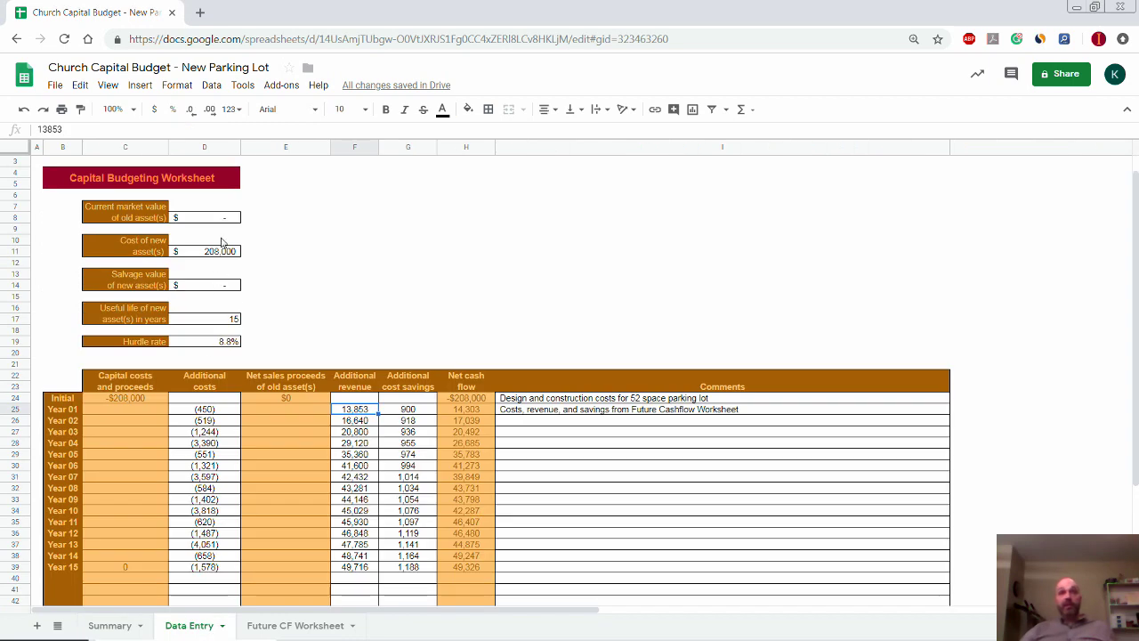
pyautogui.click(208, 255)
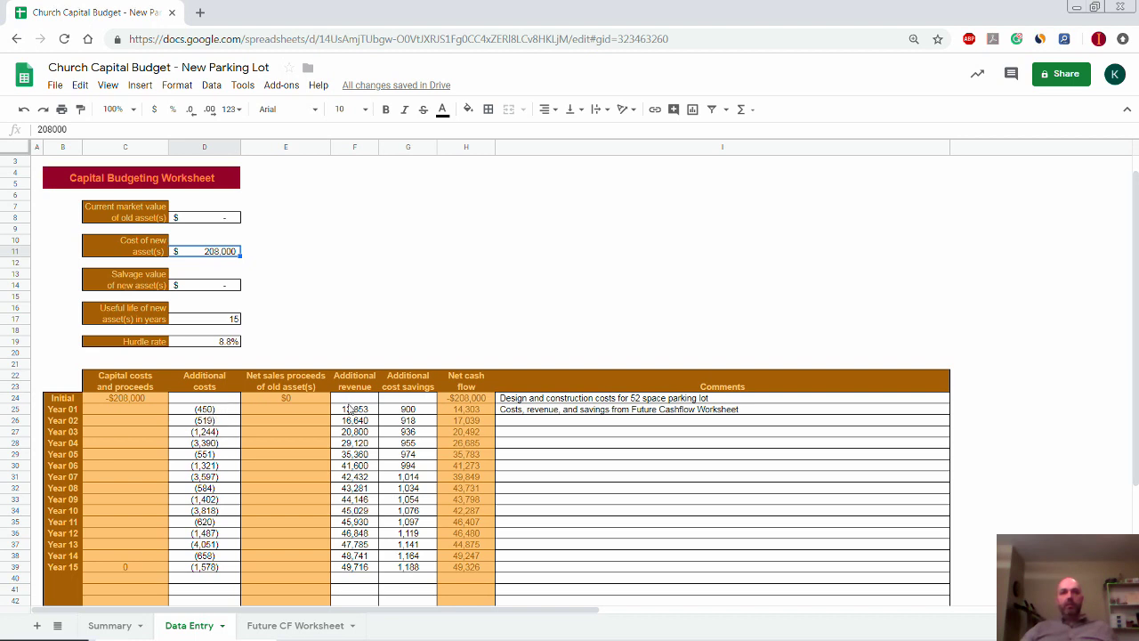
pyautogui.click(456, 411)
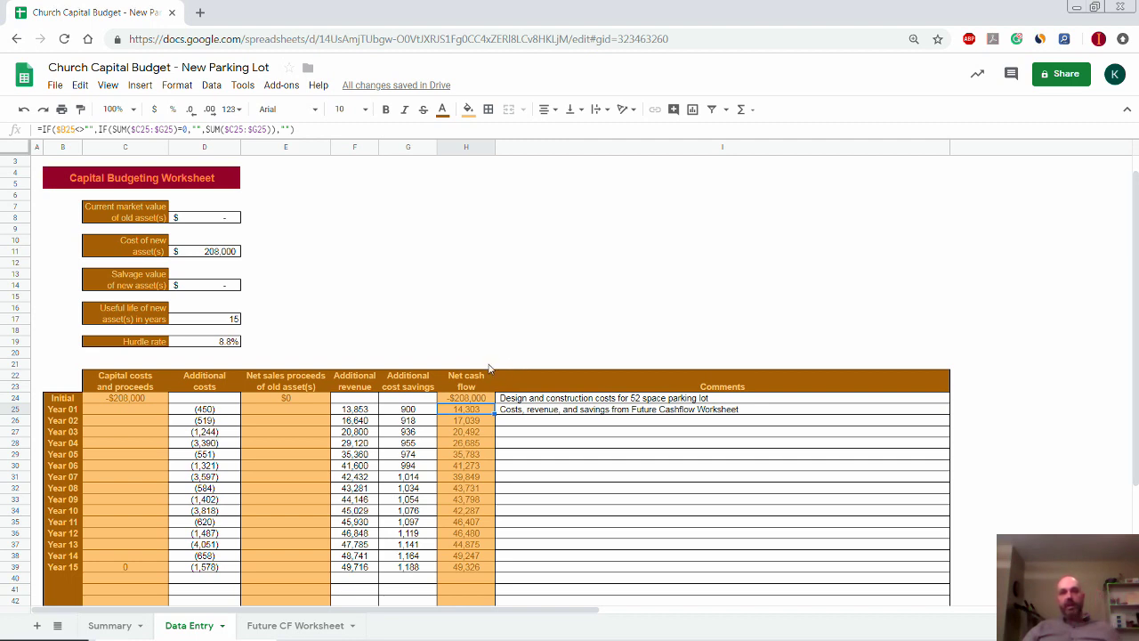
pyautogui.click(116, 632)
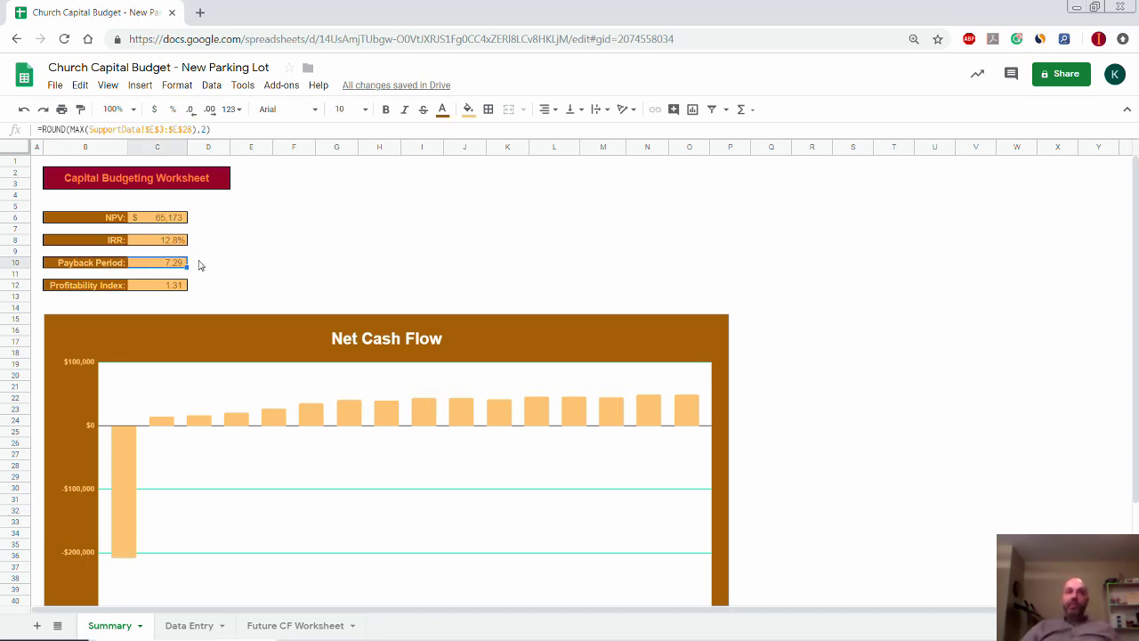
# Step: Review the NPV, payback period and profitability index formulas on the Summary sheet
pyautogui.click(157, 219)
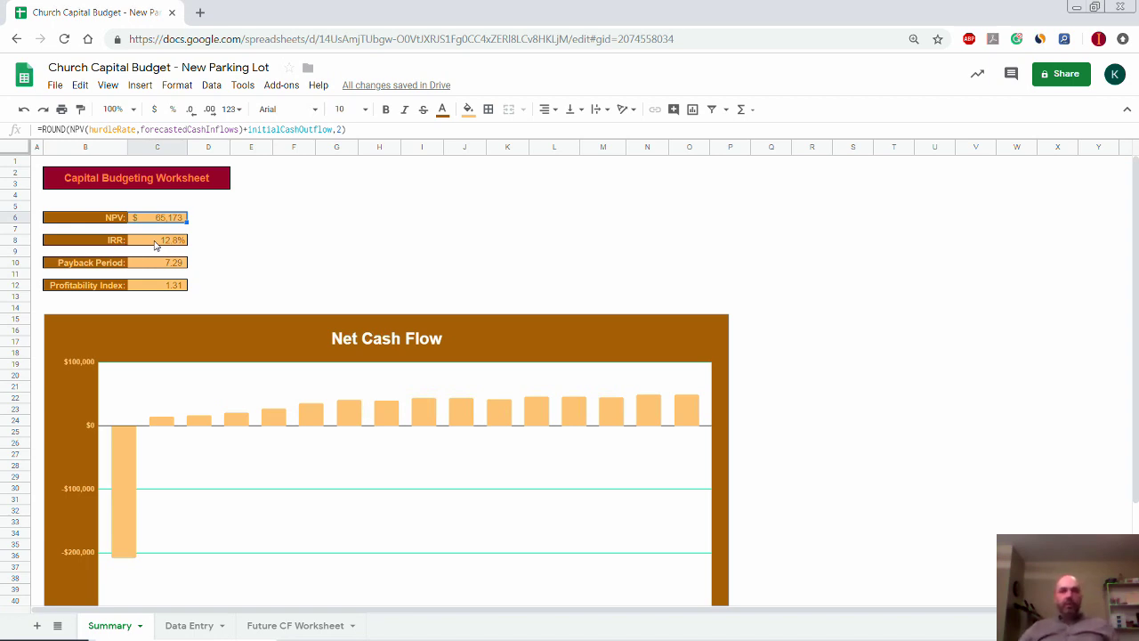
pyautogui.click(166, 287)
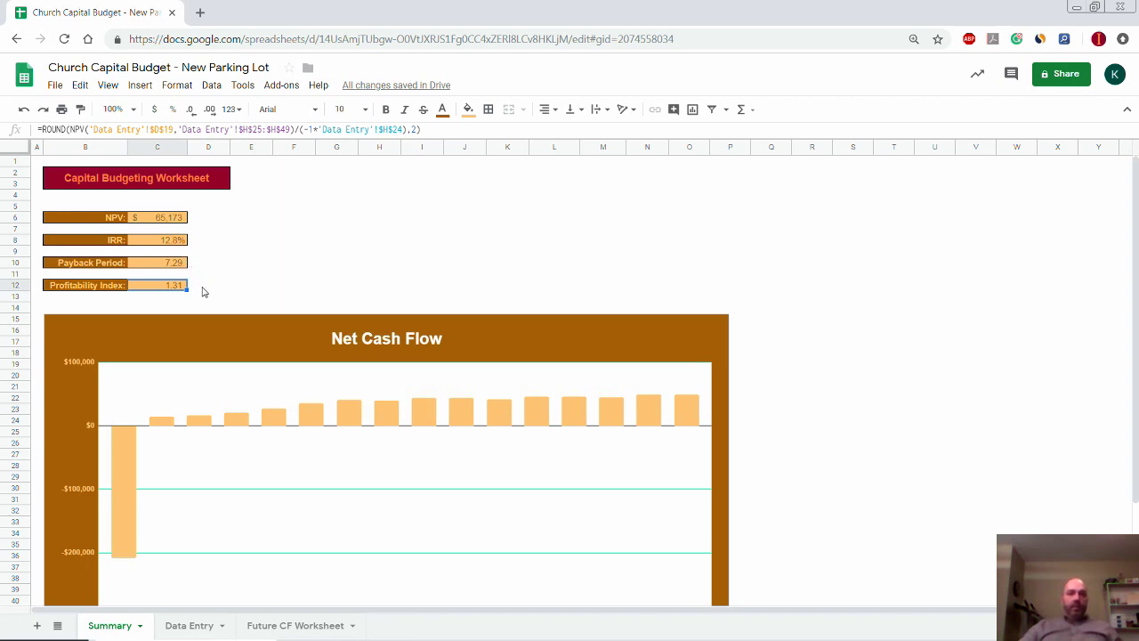
pyautogui.click(208, 221)
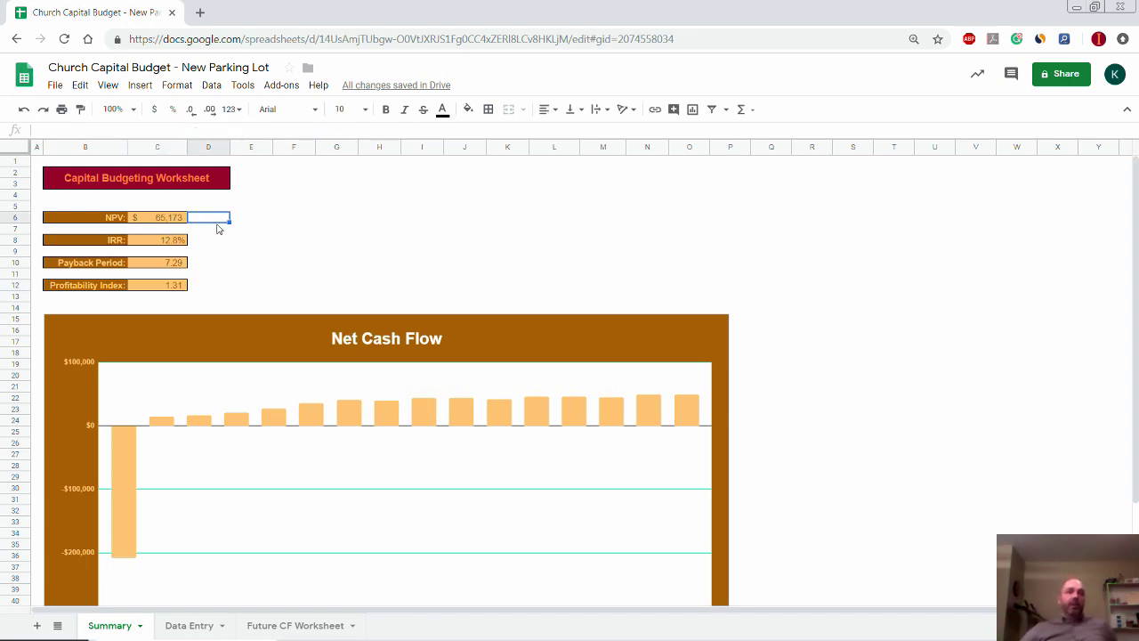
pyautogui.click(162, 267)
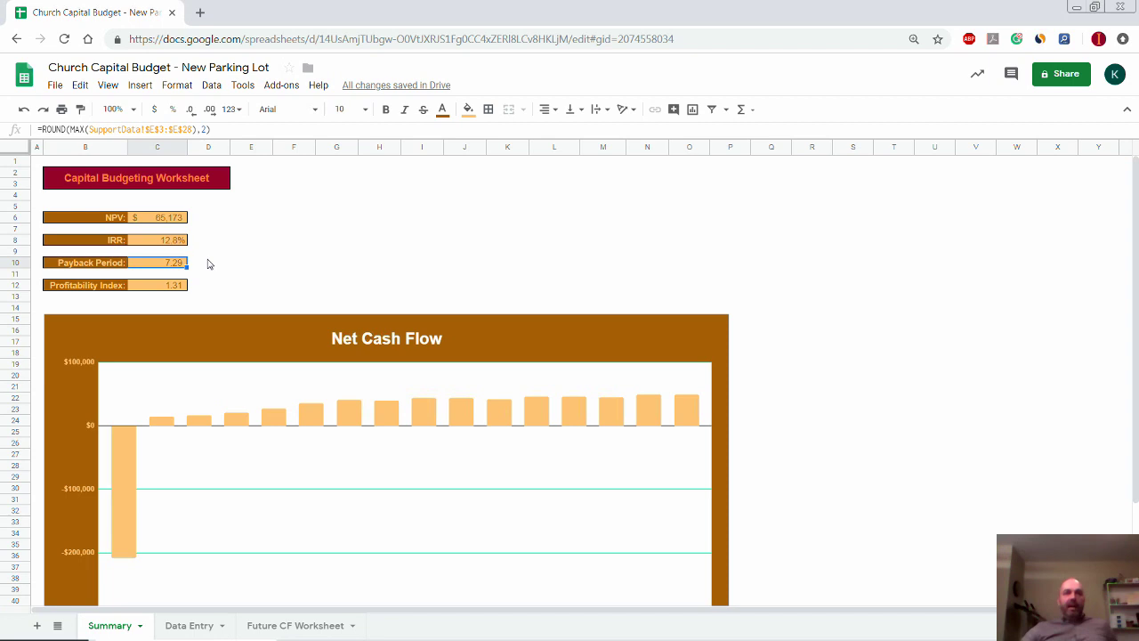
pyautogui.click(205, 268)
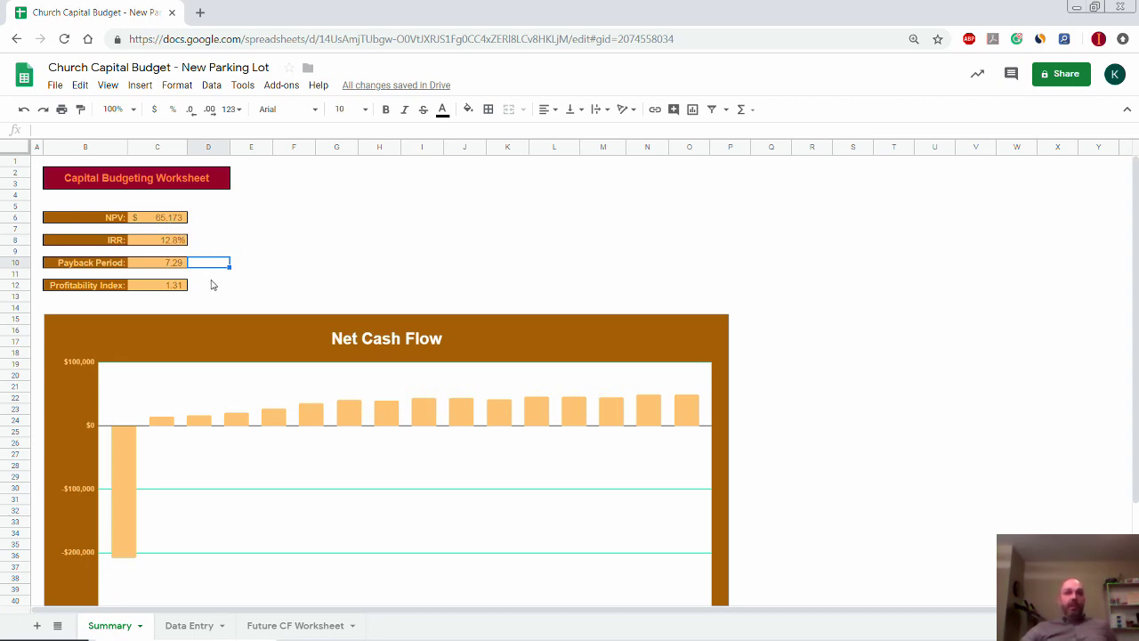
pyautogui.click(179, 286)
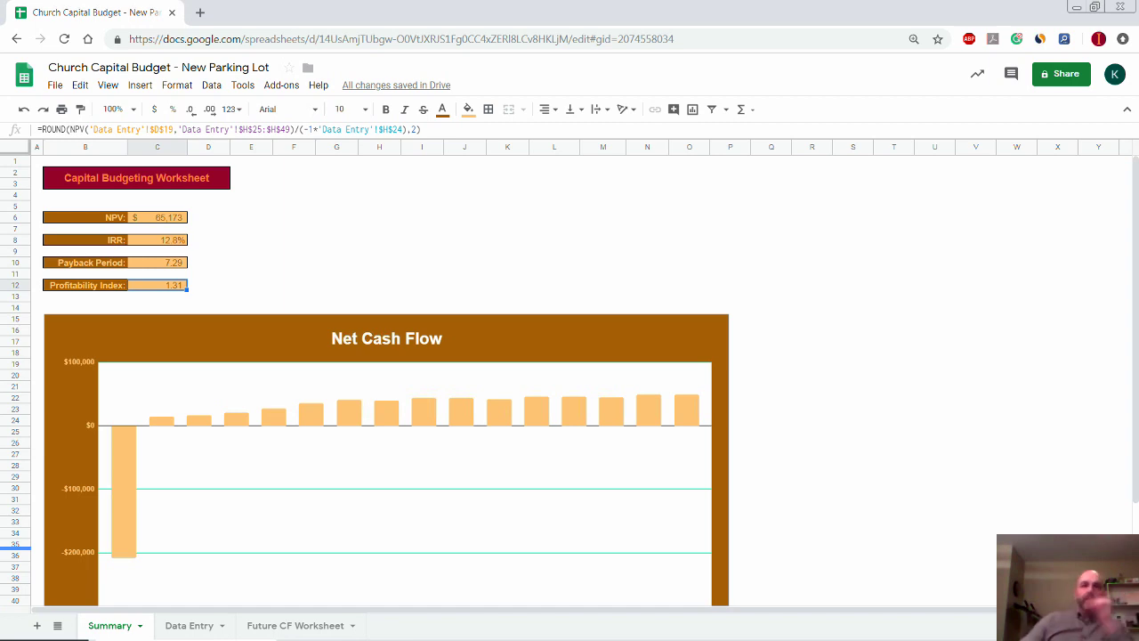
# Step: Inspect the initial and yearly bars of the Net Cash Flow chart on the Summary sheet
pyautogui.click(193, 331)
pyautogui.scroll(-3, 239, 365)
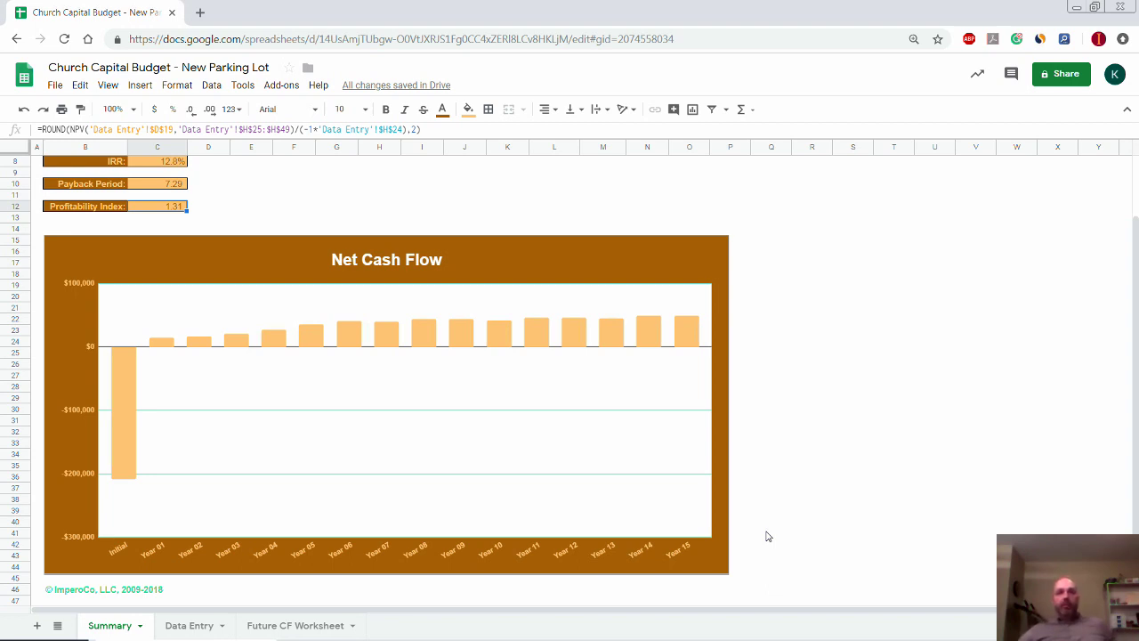
pyautogui.click(128, 413)
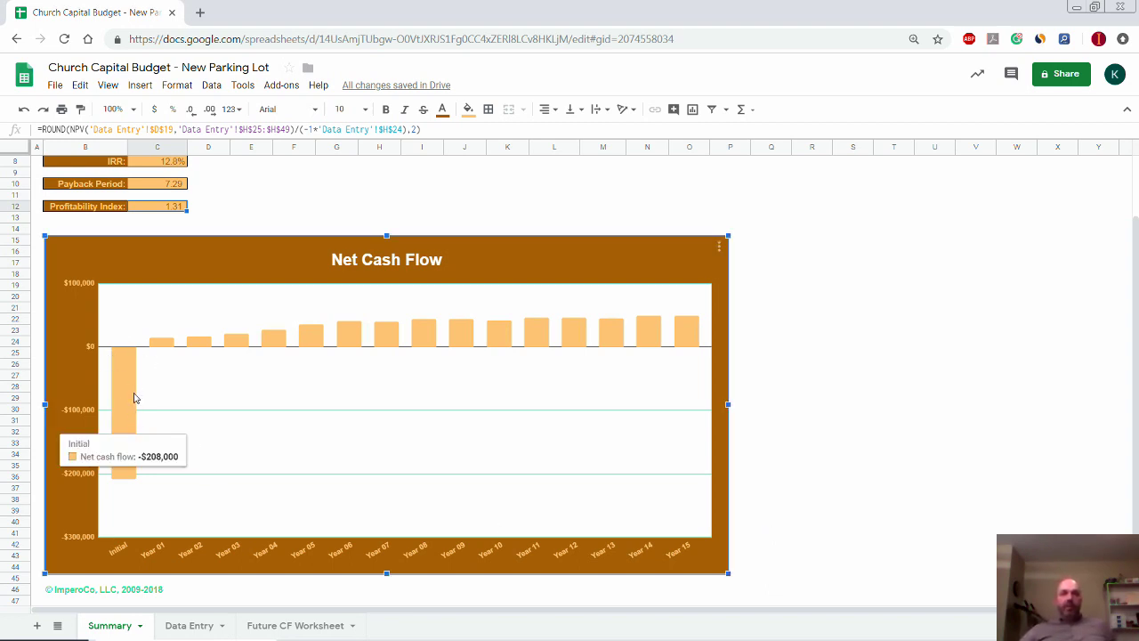
pyautogui.moveTo(191, 345)
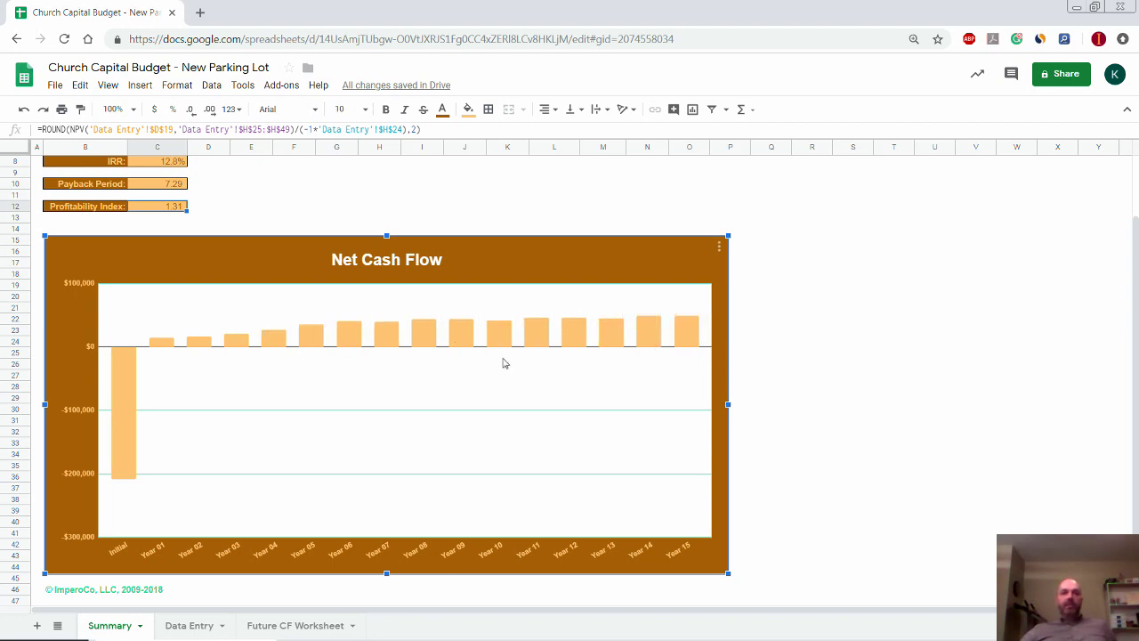
# Step: Compare the Net Cash Flow chart and Summary results with the yearly figures, ending on the Data Entry sheet
pyautogui.click(203, 626)
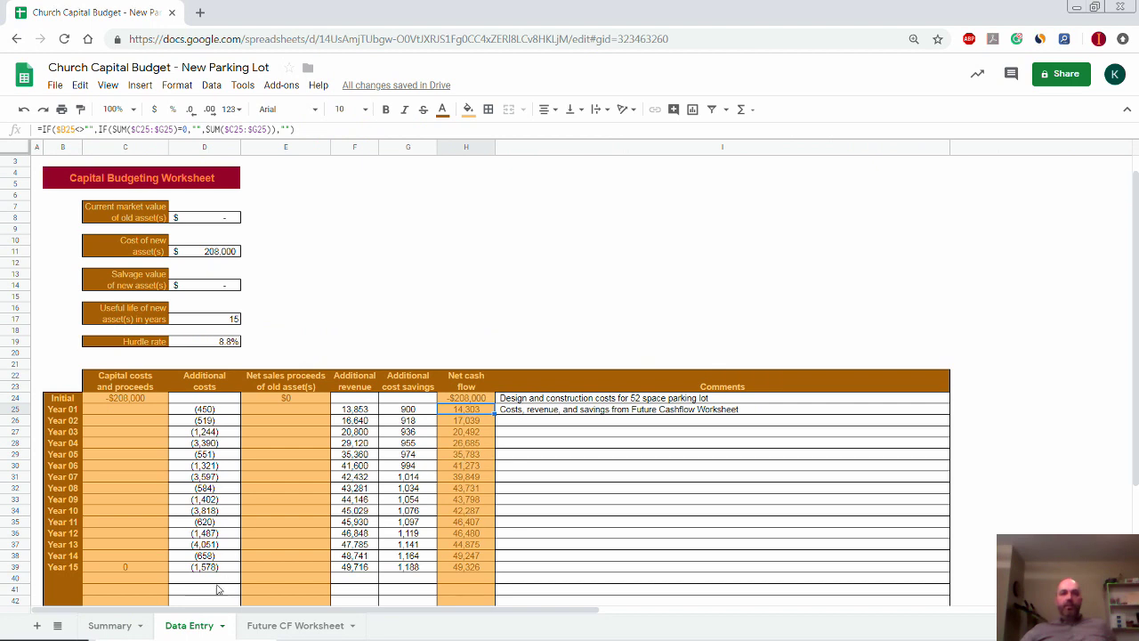
pyautogui.click(109, 626)
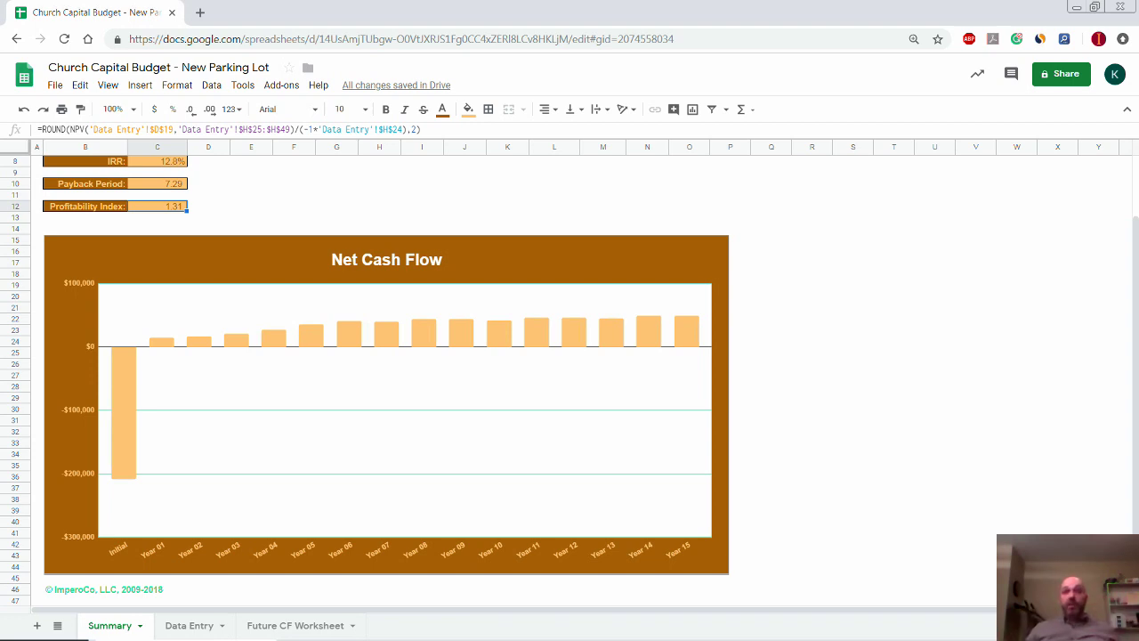
pyautogui.click(180, 628)
pyautogui.click(180, 628)
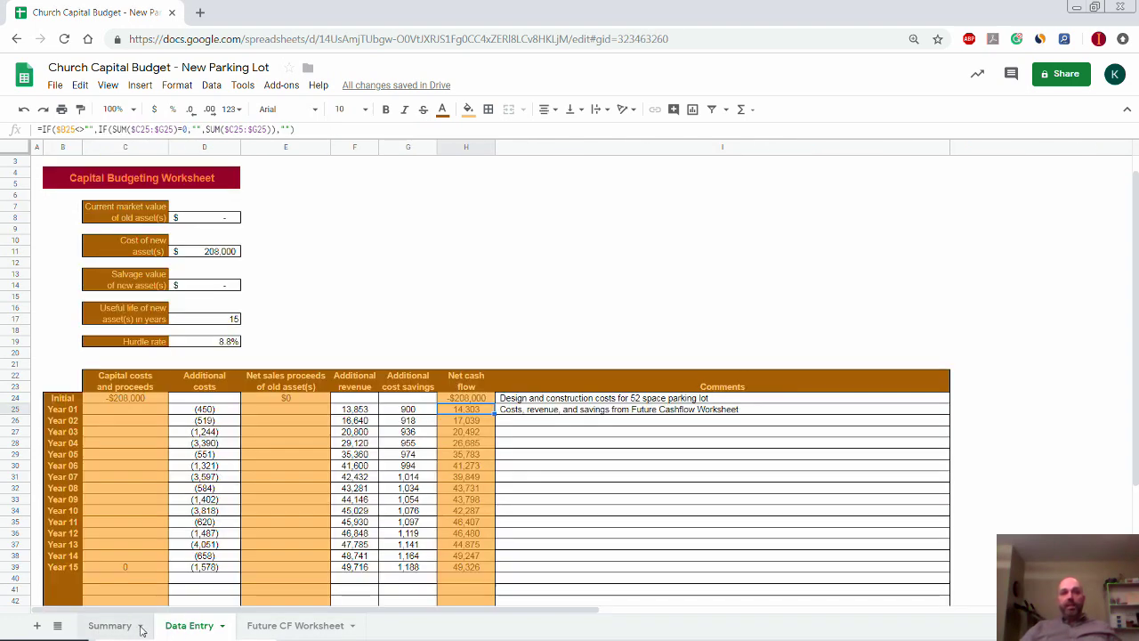
pyautogui.click(116, 626)
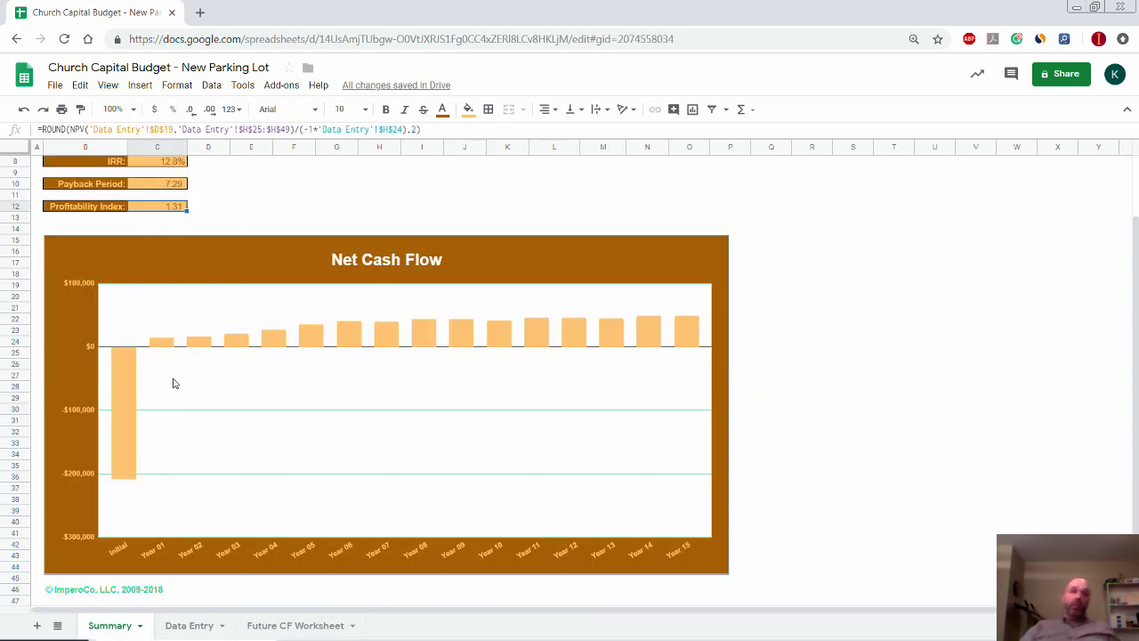
pyautogui.scroll(3, 213, 318)
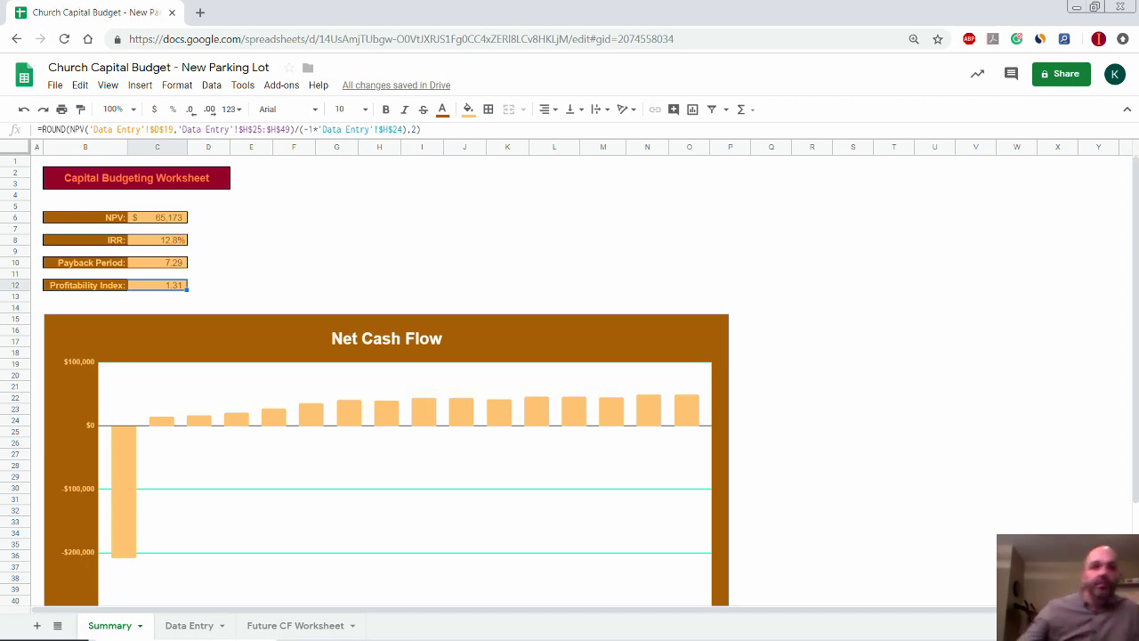
pyautogui.click(203, 626)
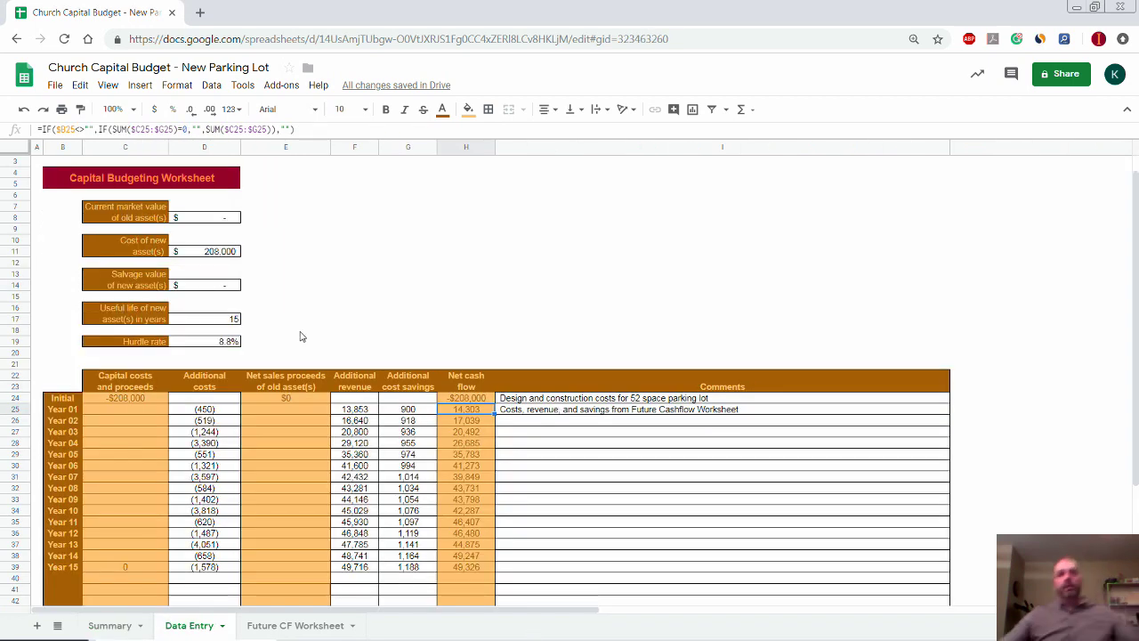